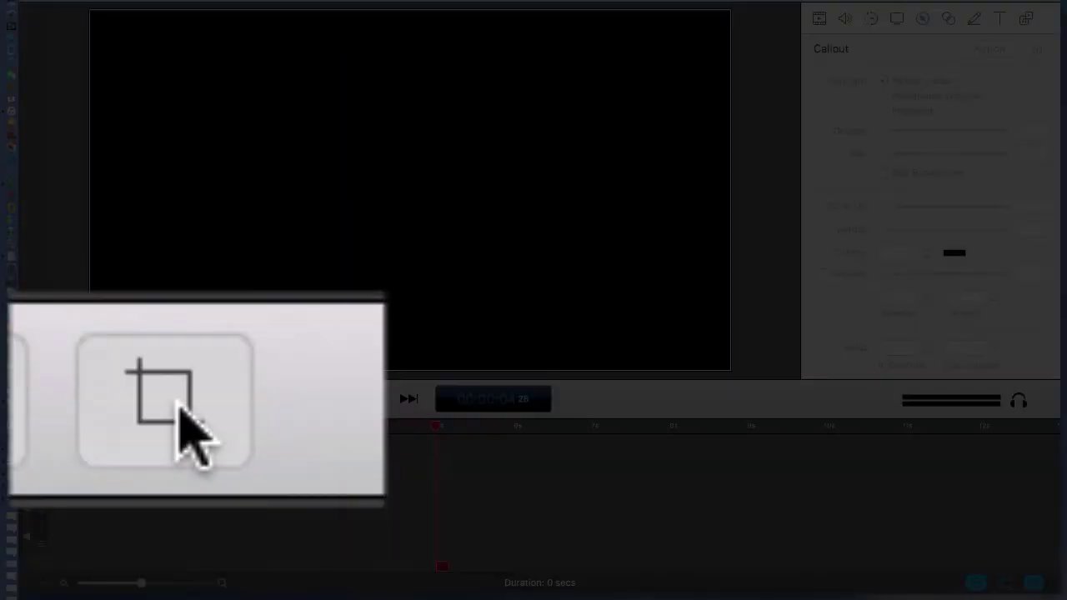
Step: Open the canvas settings and bring up the color choices for the canvas background
{"action": "left_click", "coordinate": [92, 399]}
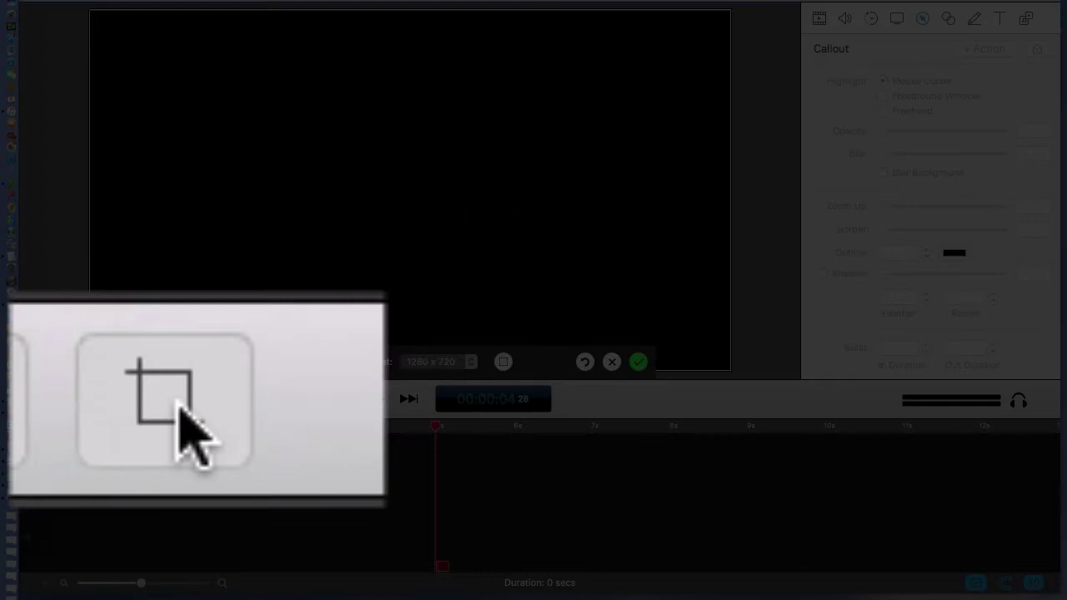
{"action": "left_click", "coordinate": [331, 361]}
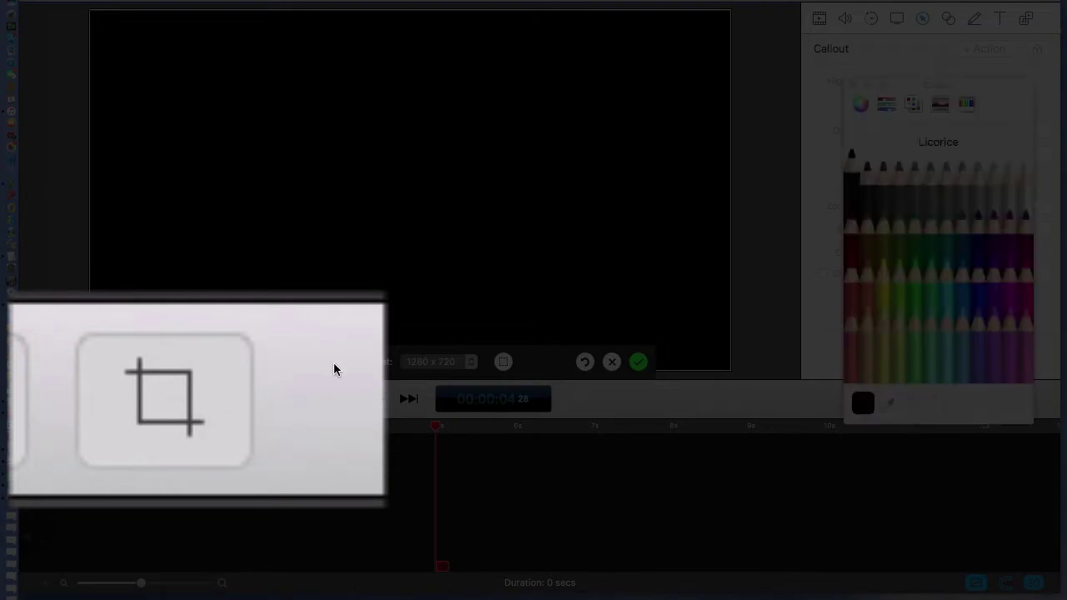
Step: Try green, Turquoise and Licorice as canvas background colors
{"action": "left_click", "coordinate": [908, 241]}
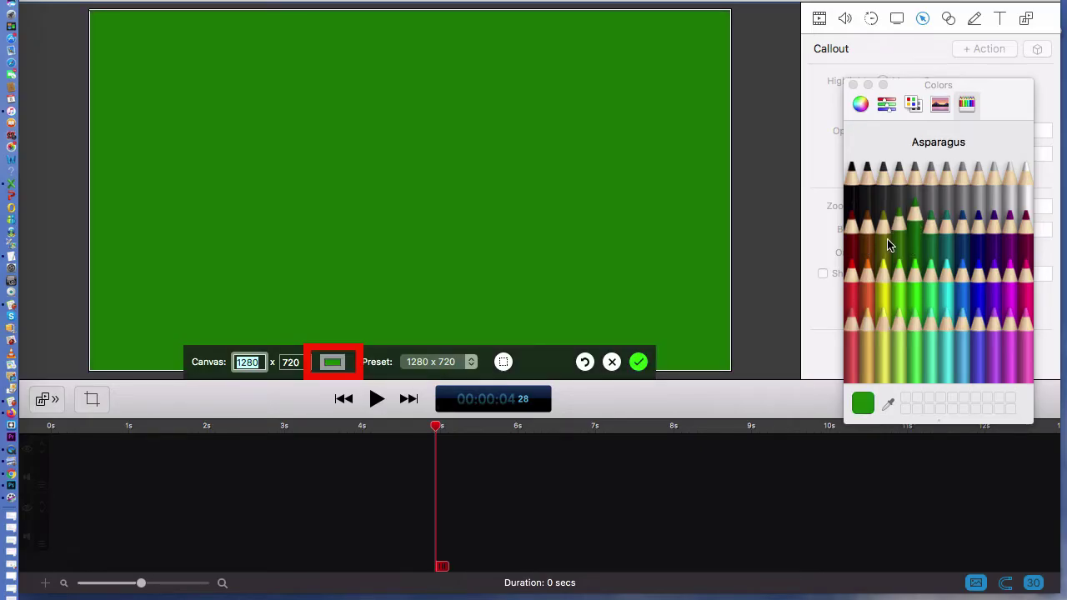
{"action": "left_click", "coordinate": [872, 238]}
{"action": "left_click", "coordinate": [939, 312]}
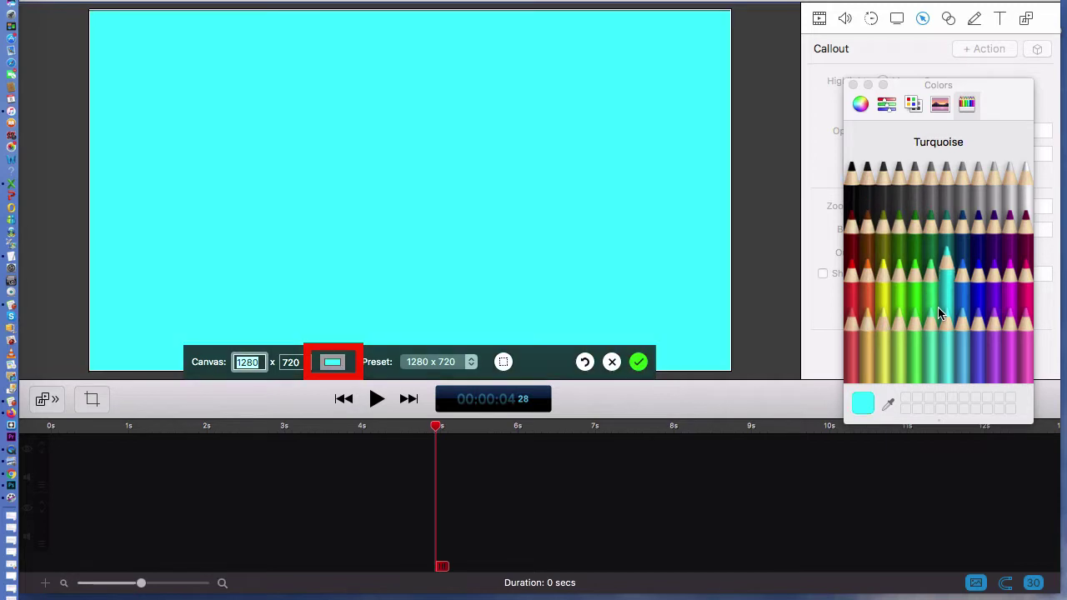
{"action": "left_click", "coordinate": [851, 166]}
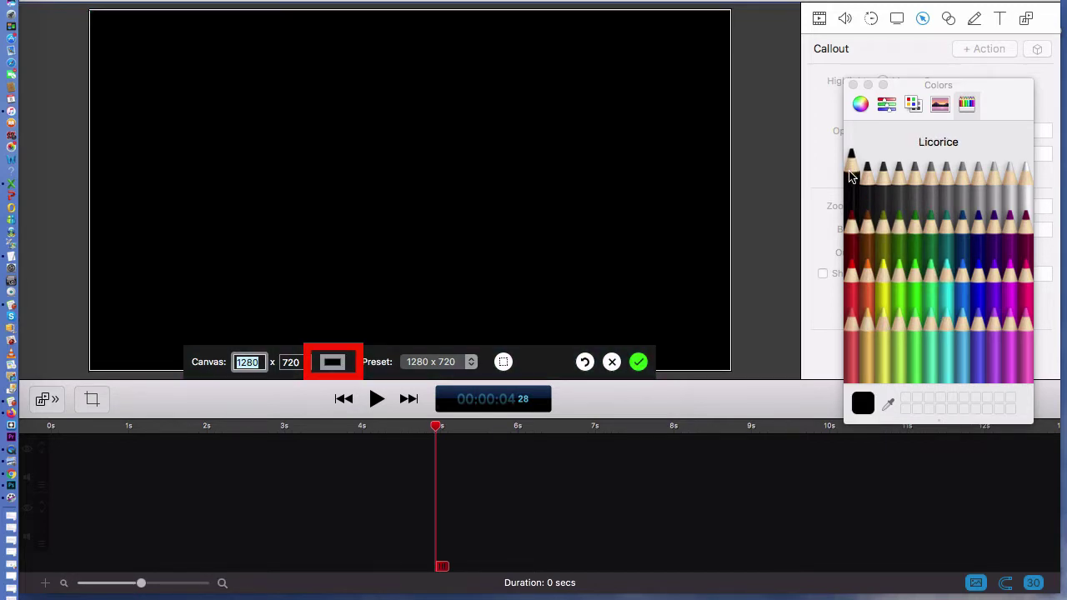
Step: Set the canvas background color to Snow and apply the canvas settings
{"action": "left_click", "coordinate": [1025, 185]}
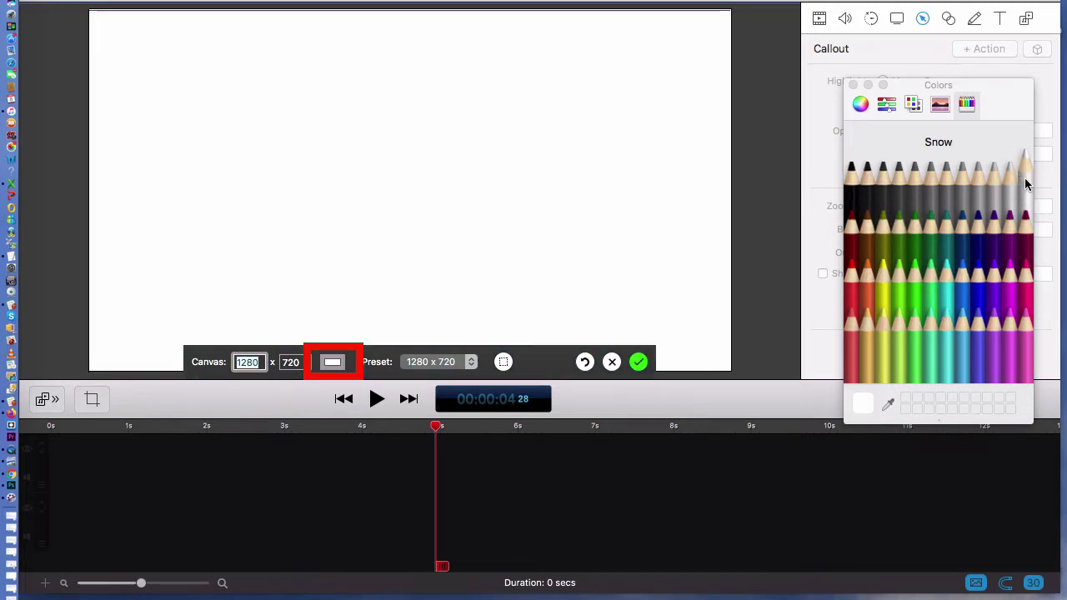
{"action": "left_click", "coordinate": [852, 85]}
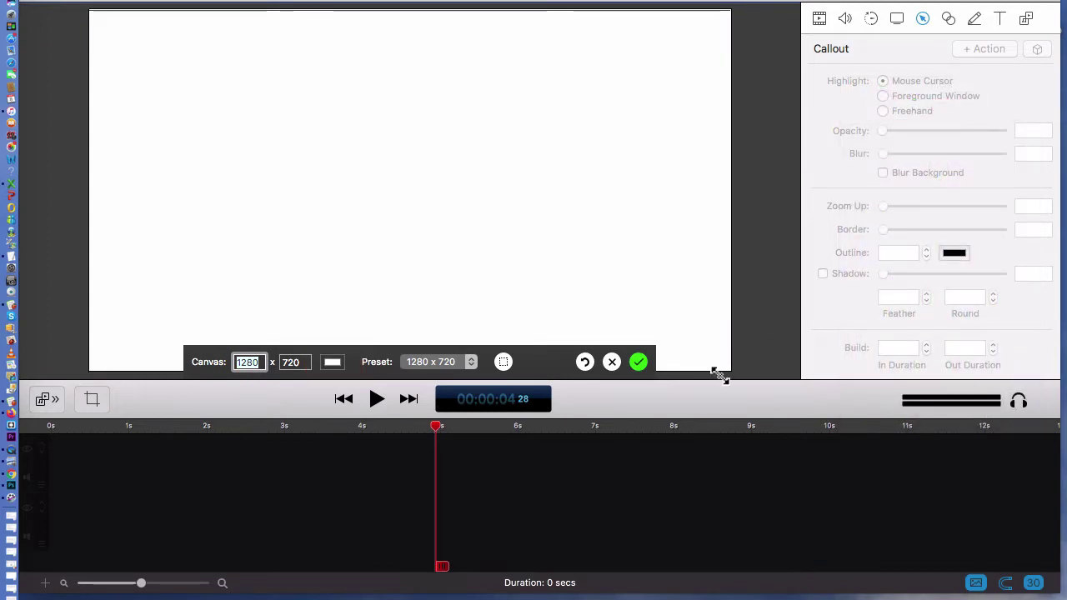
{"action": "left_click", "coordinate": [638, 363]}
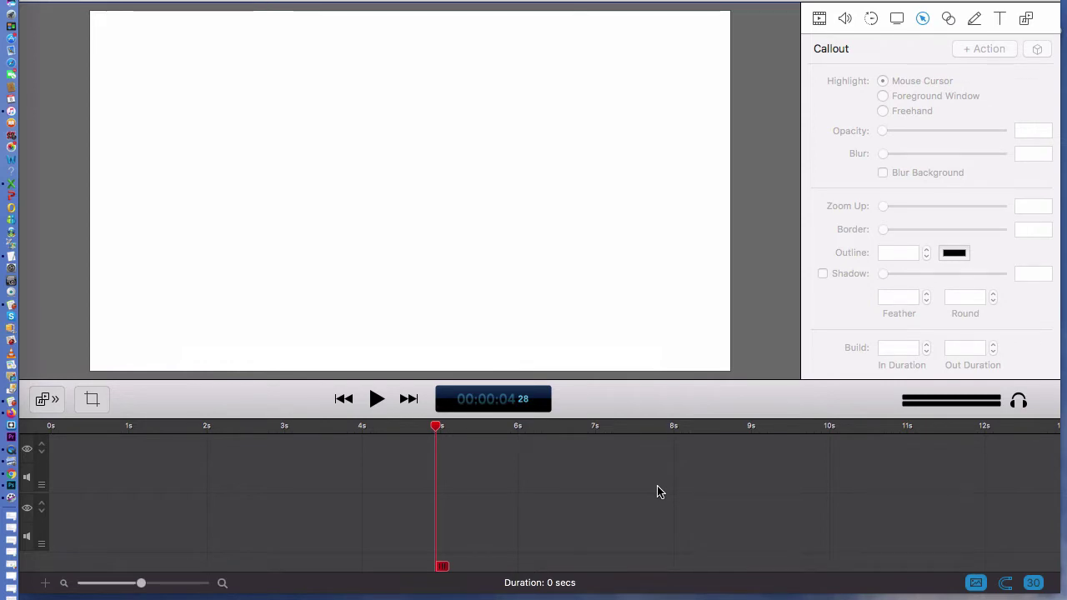
Step: Add an annotation clip to the timeline with the filled rectangle as its shape
{"action": "left_click", "coordinate": [975, 19]}
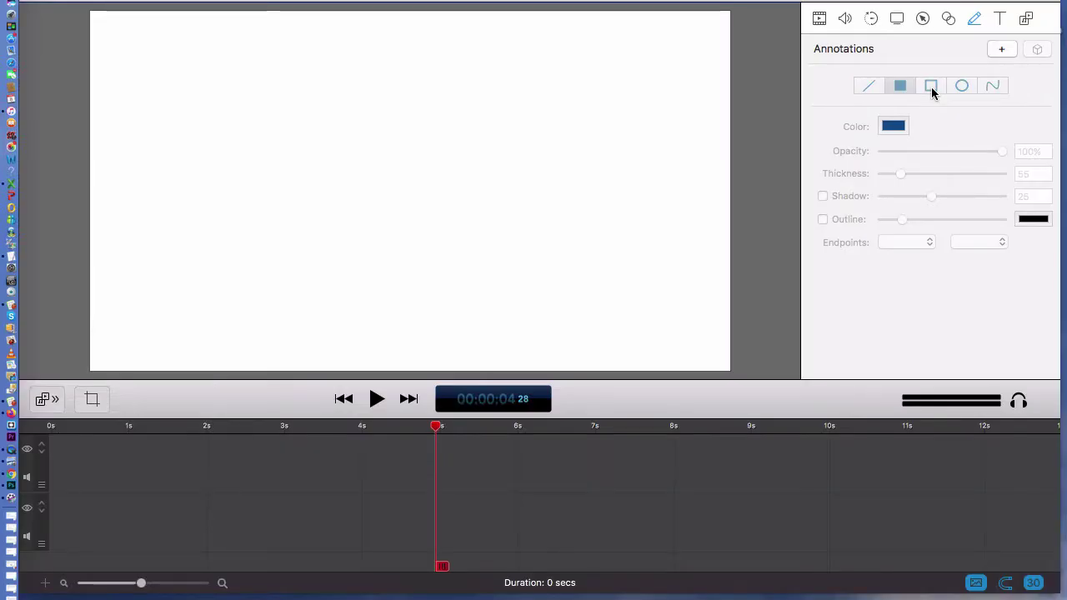
{"action": "left_click", "coordinate": [999, 49]}
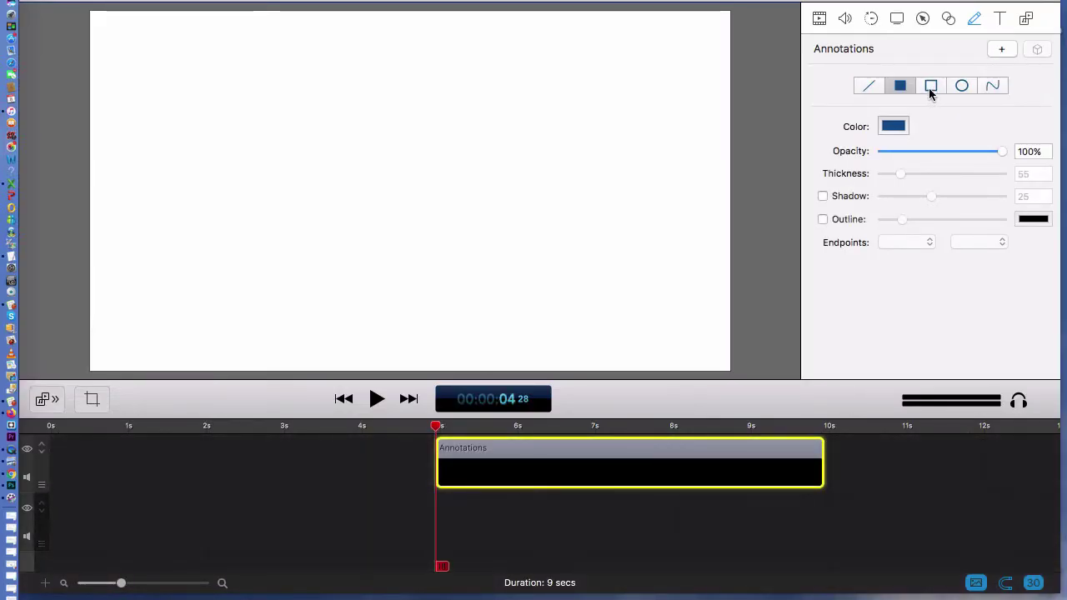
{"action": "left_click", "coordinate": [900, 86]}
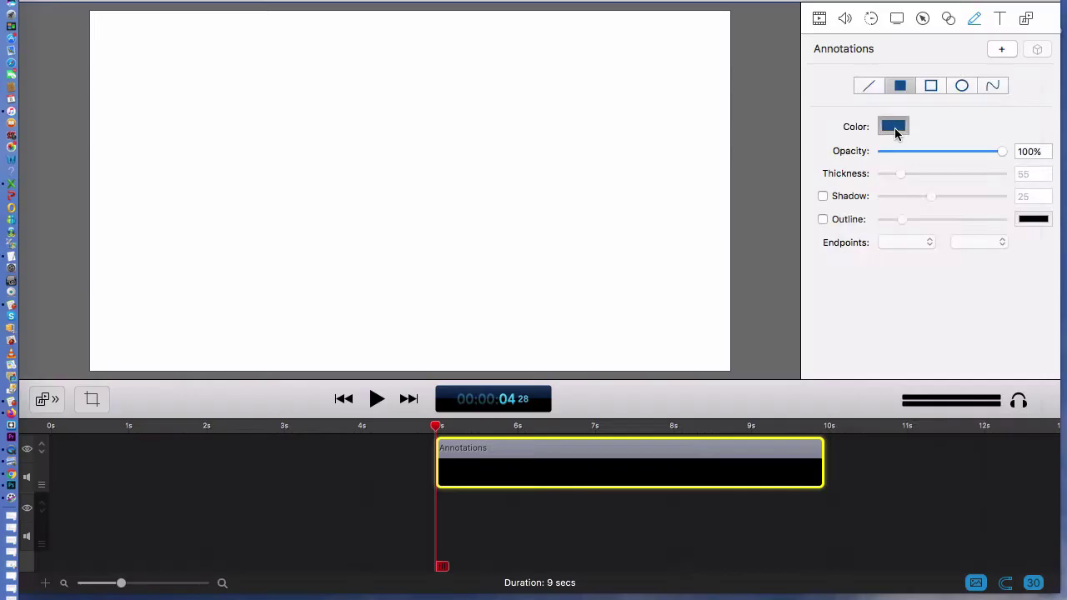
Step: Try Fern and other pencil colors for the annotation rectangle
{"action": "left_click", "coordinate": [894, 128]}
{"action": "left_click", "coordinate": [898, 250]}
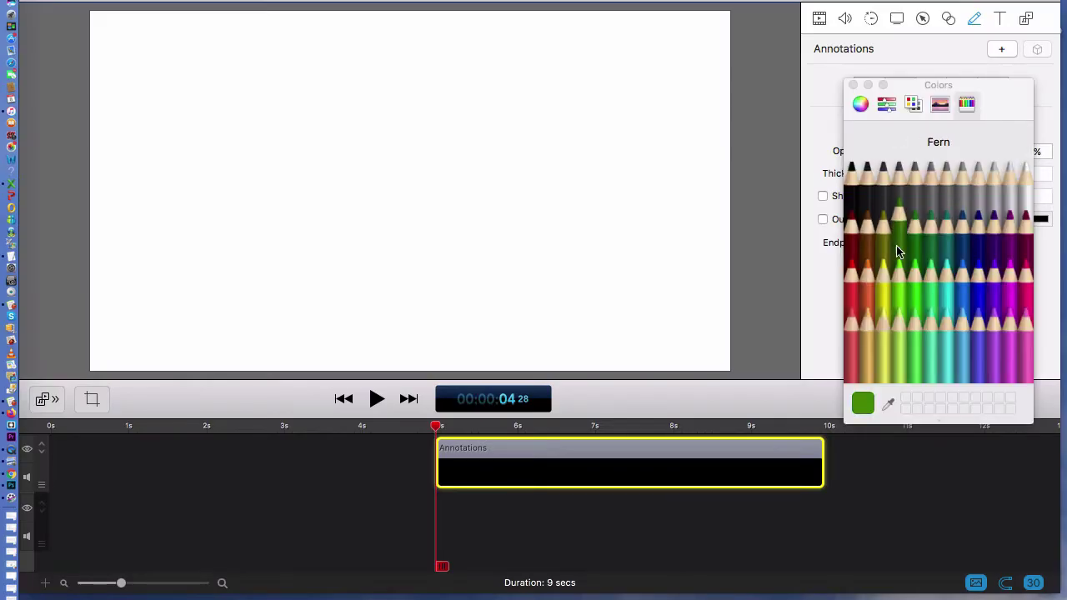
{"action": "left_click", "coordinate": [883, 241]}
{"action": "left_click", "coordinate": [919, 287]}
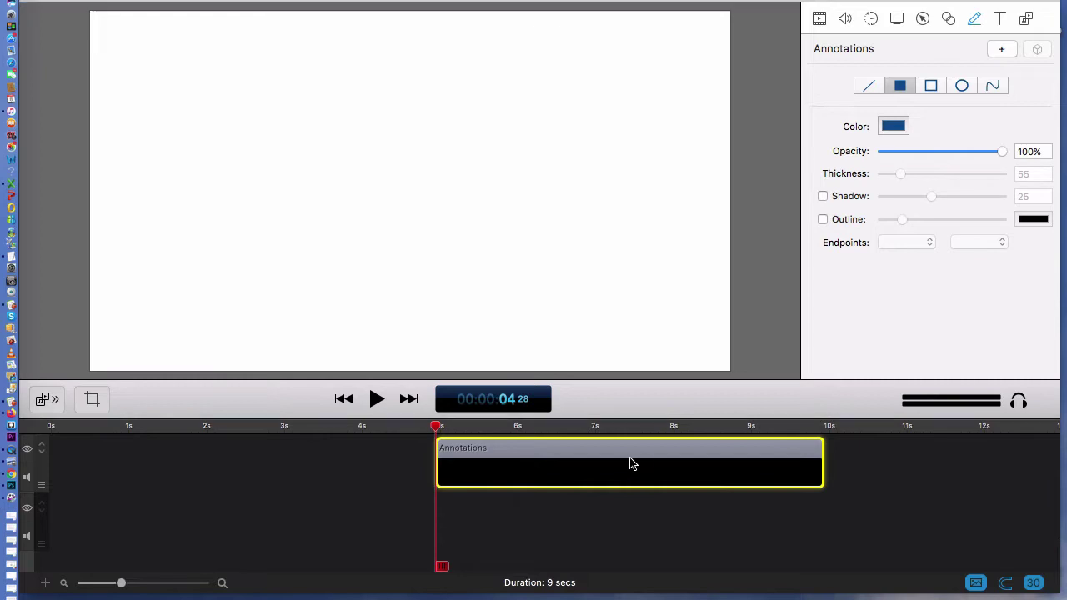
Step: Move the annotation clip to the start of the timeline and draw a wide blue rectangle across the lower part of the canvas
{"action": "left_click_drag", "start_coordinate": [631, 465], "coordinate": [262, 483]}
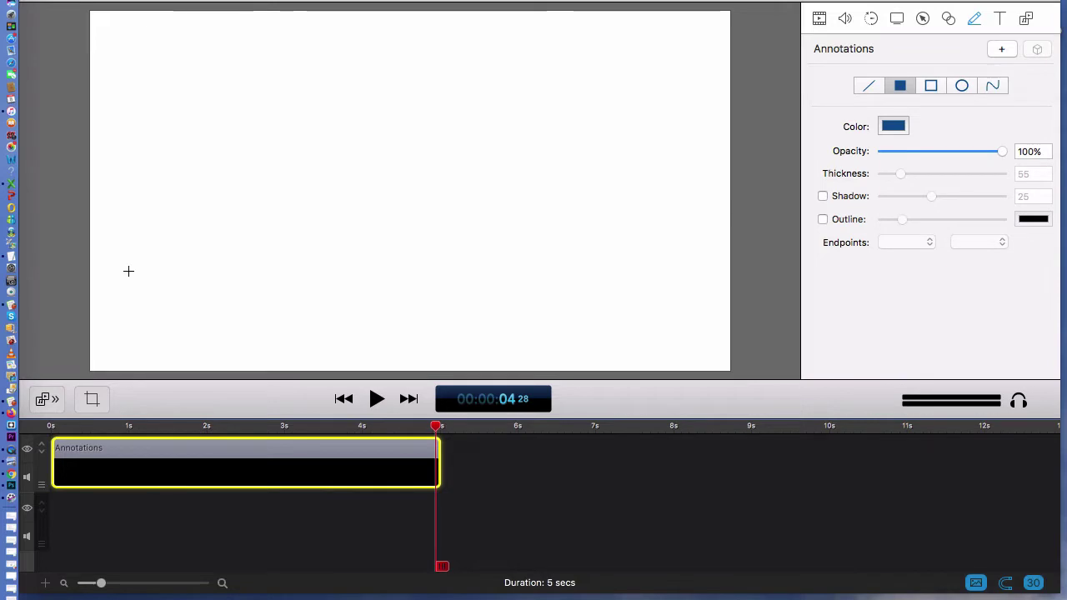
{"action": "mouse_move", "coordinate": [117, 271]}
{"action": "left_mouse_down"}
{"action": "mouse_move", "coordinate": [686, 291]}
{"action": "mouse_move", "coordinate": [721, 305]}
{"action": "mouse_move", "coordinate": [712, 314]}
{"action": "left_mouse_up"}
{"action": "left_click", "coordinate": [765, 304]}
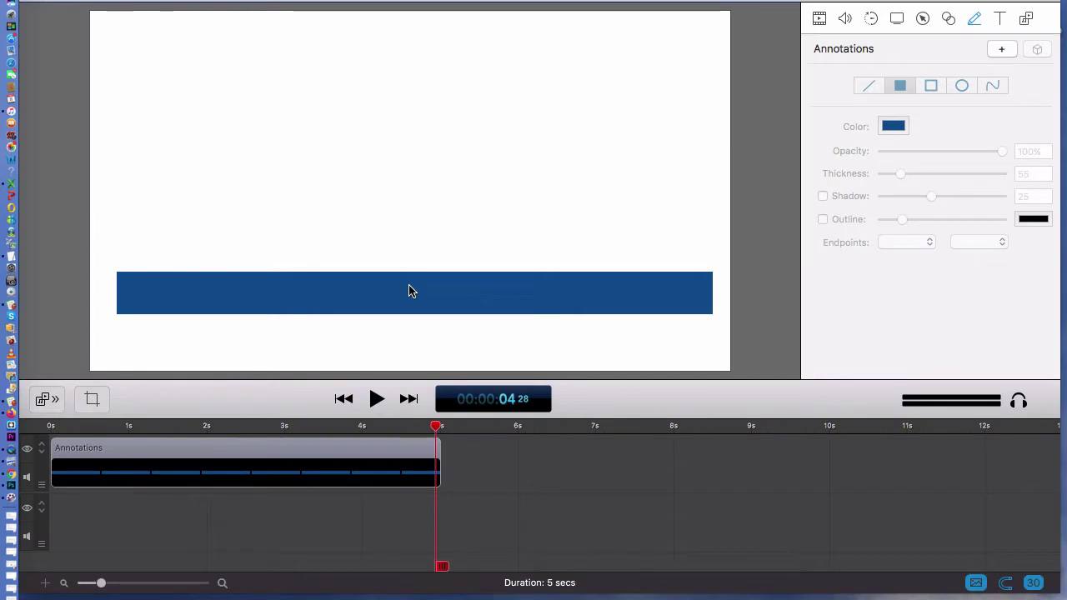
Step: Align the blue bar with the canvas's left edge and stretch it to the right edge
{"action": "left_click_drag", "start_coordinate": [408, 288], "coordinate": [384, 291]}
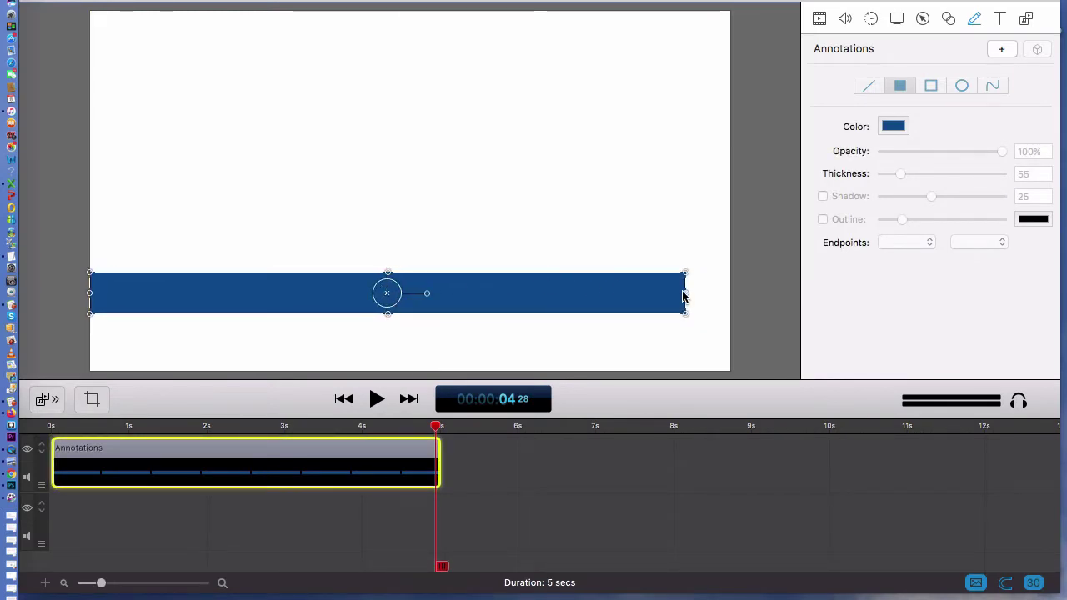
{"action": "left_click_drag", "start_coordinate": [685, 298], "coordinate": [729, 297]}
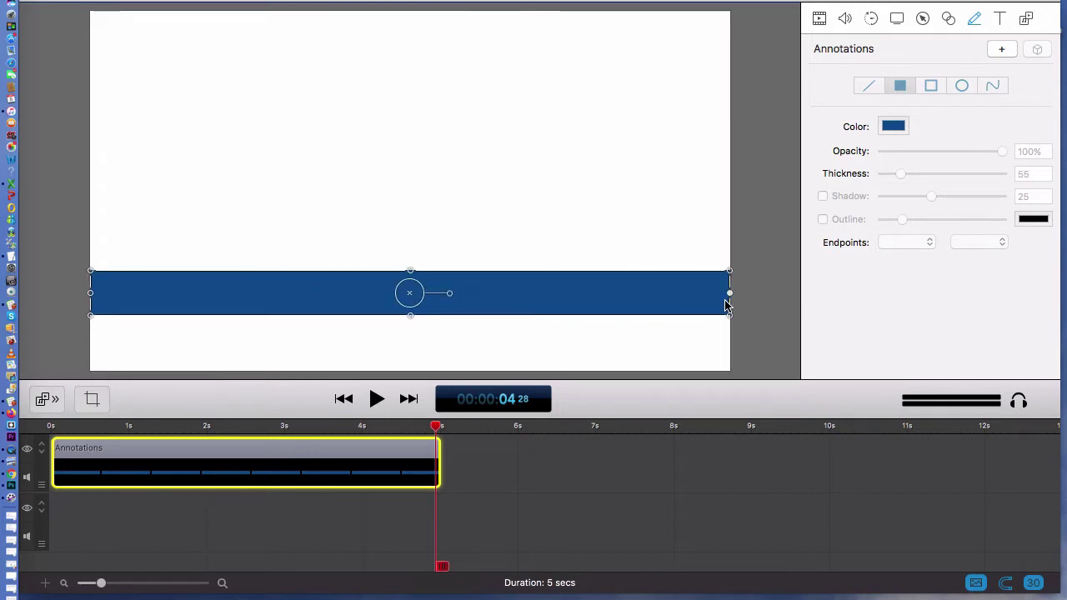
{"action": "left_click", "coordinate": [786, 323]}
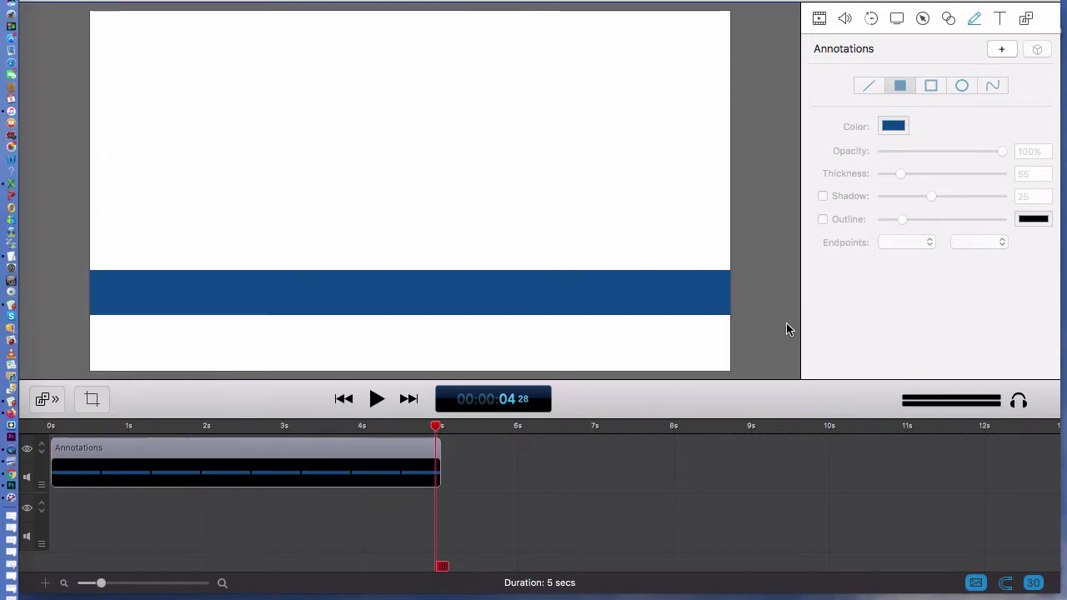
Step: Make the blue bar slightly thinner and move it down close to the canvas's lower edge
{"action": "left_click", "coordinate": [640, 291]}
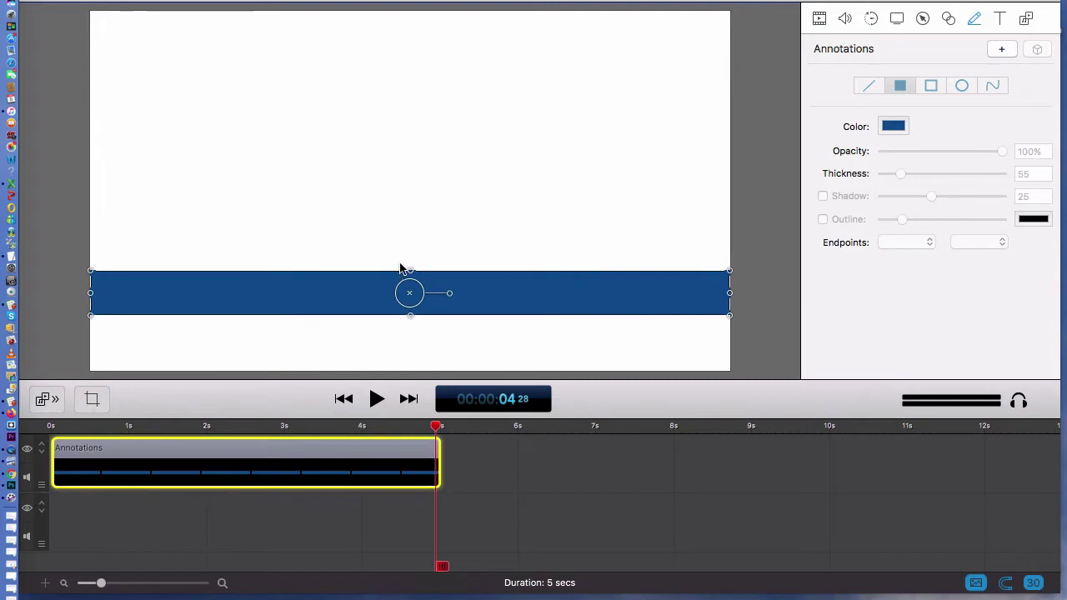
{"action": "mouse_move", "coordinate": [410, 272]}
{"action": "left_mouse_down"}
{"action": "mouse_move", "coordinate": [410, 217]}
{"action": "mouse_move", "coordinate": [415, 274]}
{"action": "left_mouse_up"}
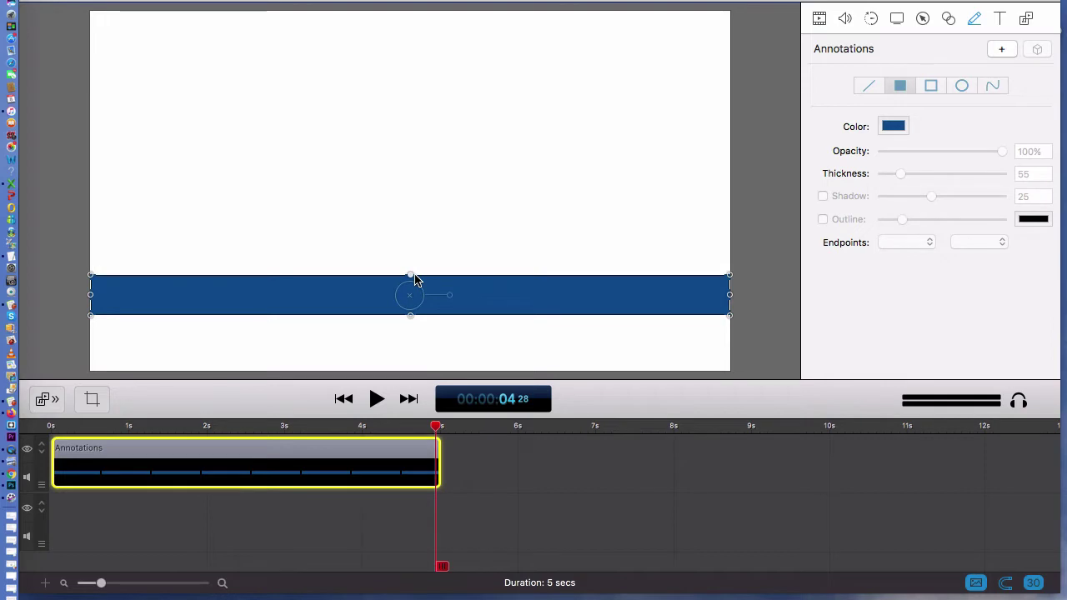
{"action": "left_click", "coordinate": [762, 310]}
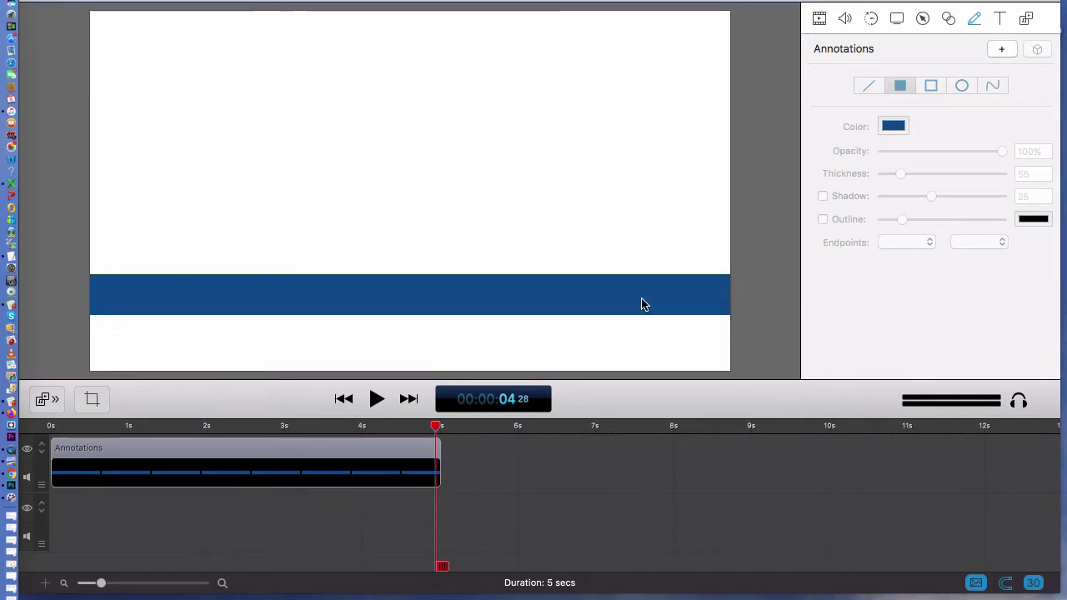
{"action": "mouse_move", "coordinate": [641, 304]}
{"action": "left_mouse_down"}
{"action": "mouse_move", "coordinate": [628, 136]}
{"action": "mouse_move", "coordinate": [646, 42]}
{"action": "mouse_move", "coordinate": [671, 325]}
{"action": "mouse_move", "coordinate": [662, 361]}
{"action": "mouse_move", "coordinate": [637, 363]}
{"action": "mouse_move", "coordinate": [641, 344]}
{"action": "left_mouse_up"}
{"action": "left_click", "coordinate": [774, 350]}
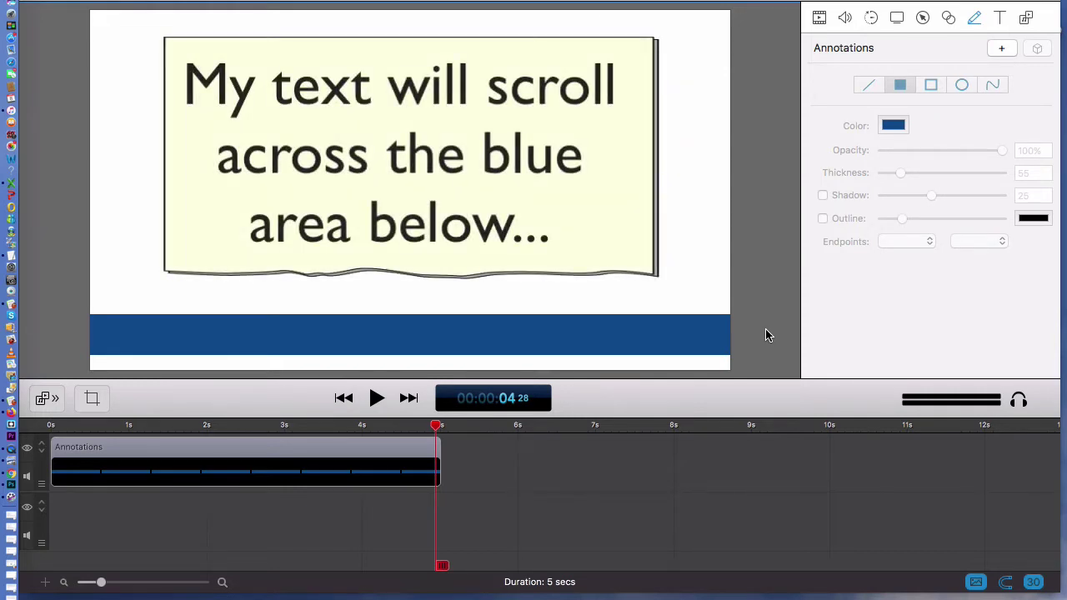
Step: Add a new text box to the canvas at the current playhead position
{"action": "left_click", "coordinate": [1000, 18]}
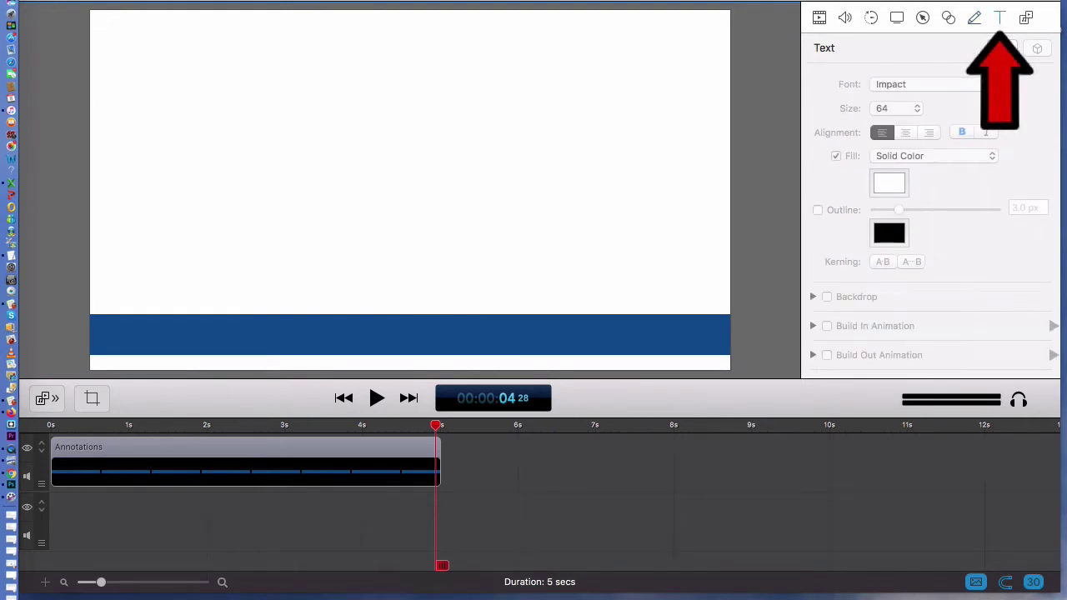
{"action": "left_click", "coordinate": [1002, 48]}
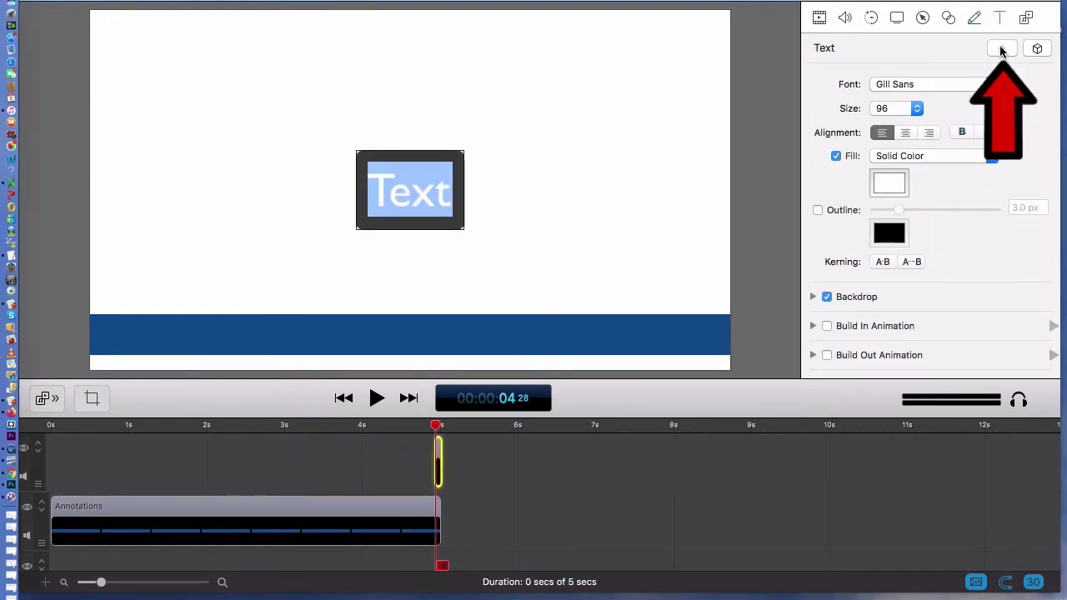
{"action": "left_click", "coordinate": [758, 178]}
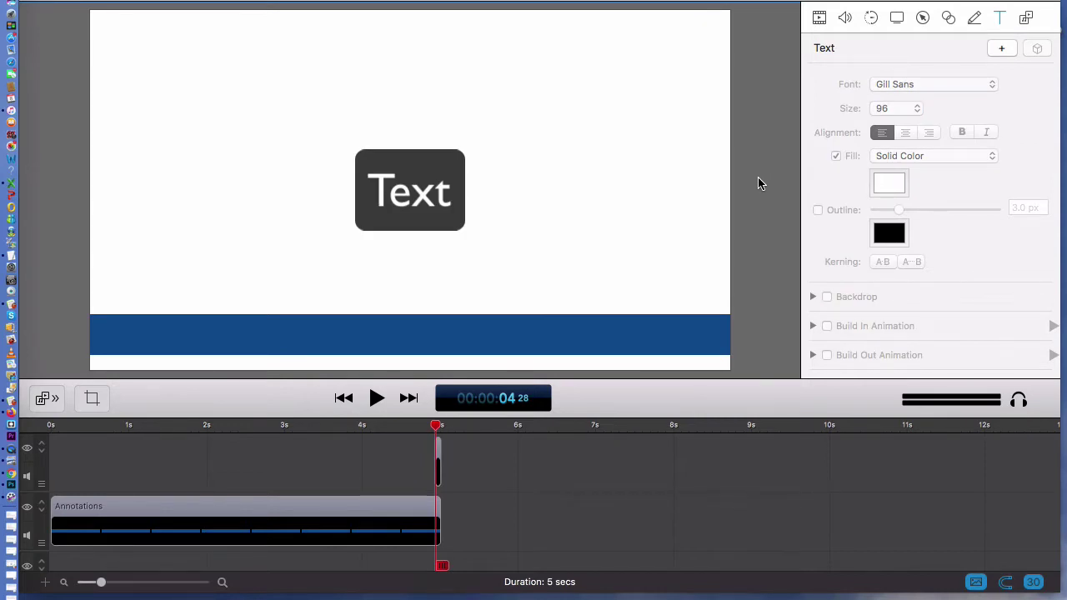
Step: Turn off the backdrop behind the new text
{"action": "left_click", "coordinate": [434, 168]}
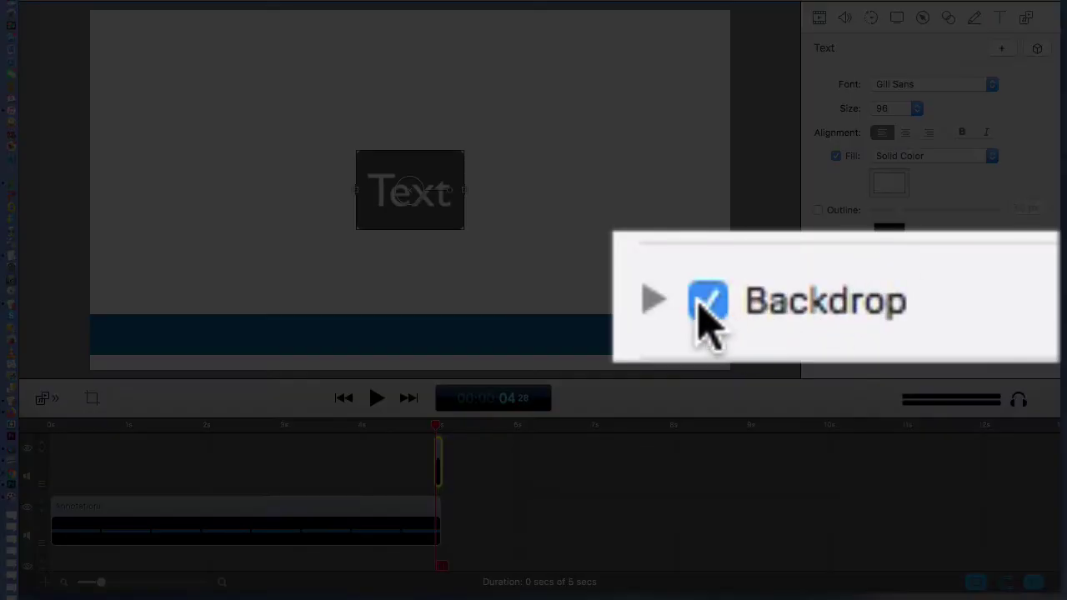
{"action": "left_click", "coordinate": [818, 251]}
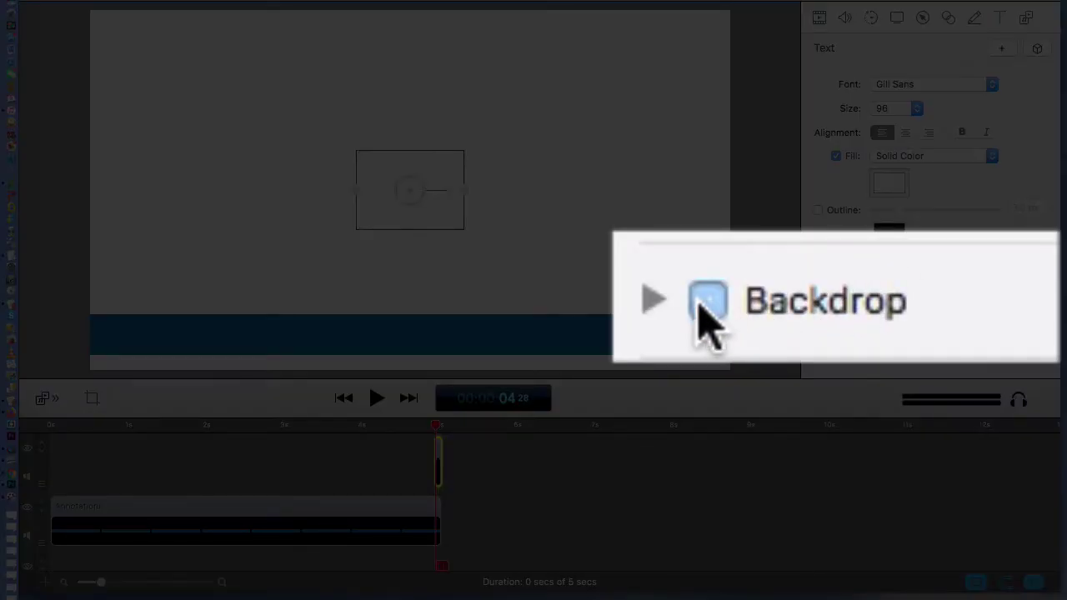
{"action": "left_click", "coordinate": [775, 218]}
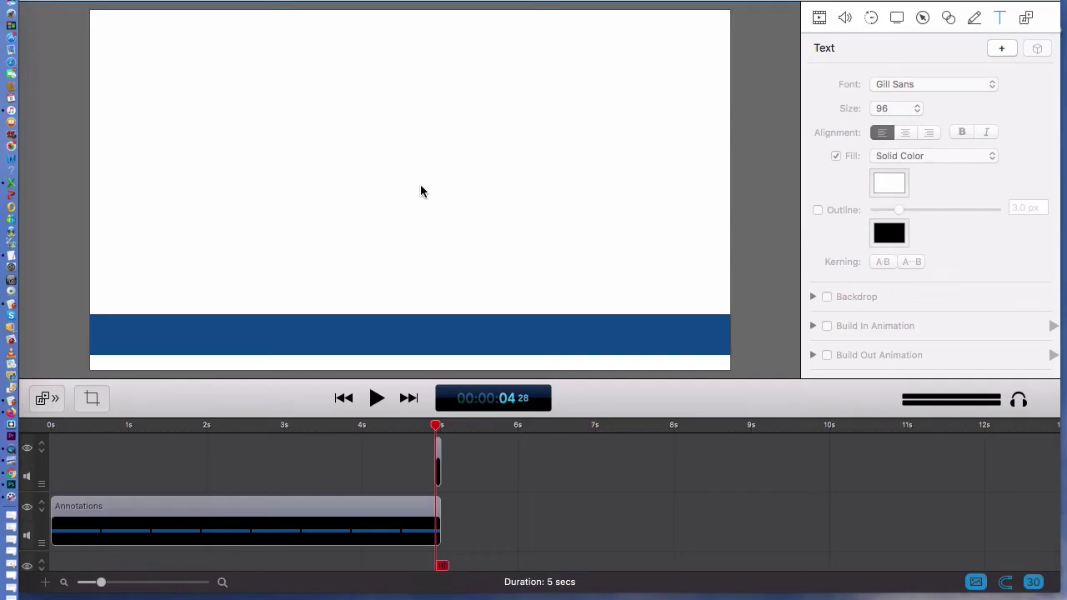
Step: Move the text box elsewhere on the white canvas area and check its fill color choices
{"action": "left_click", "coordinate": [422, 190]}
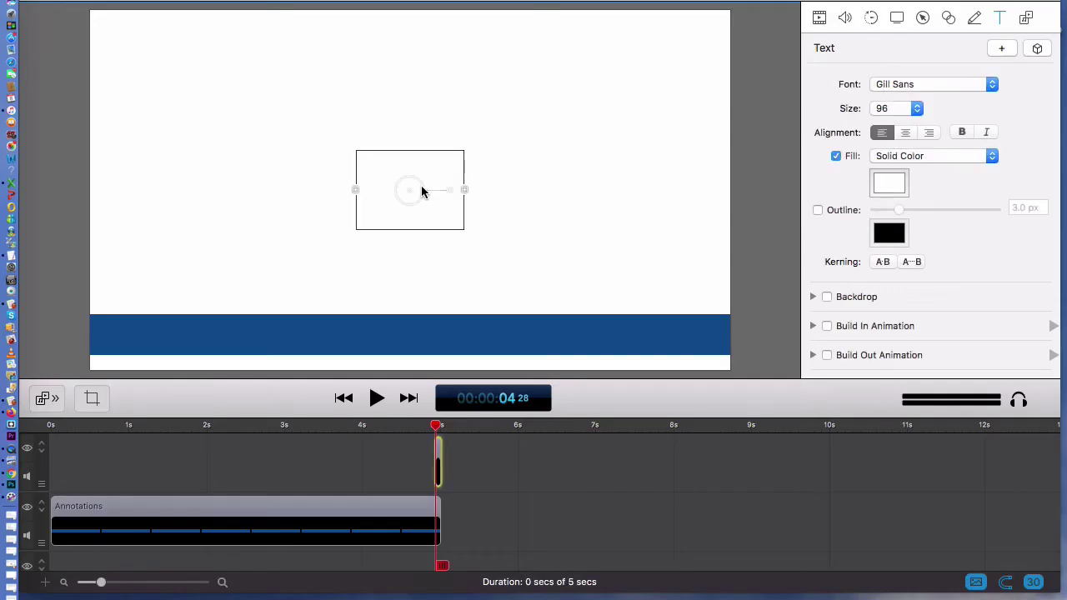
{"action": "mouse_move", "coordinate": [422, 191]}
{"action": "left_mouse_down"}
{"action": "mouse_move", "coordinate": [355, 183]}
{"action": "mouse_move", "coordinate": [333, 203]}
{"action": "left_mouse_up"}
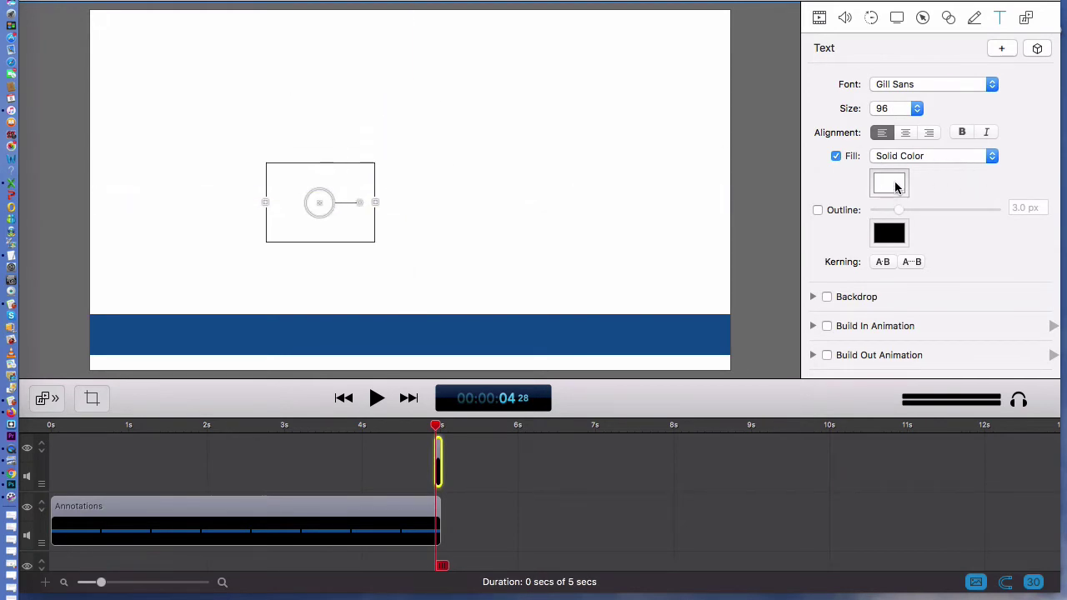
{"action": "left_click", "coordinate": [896, 187]}
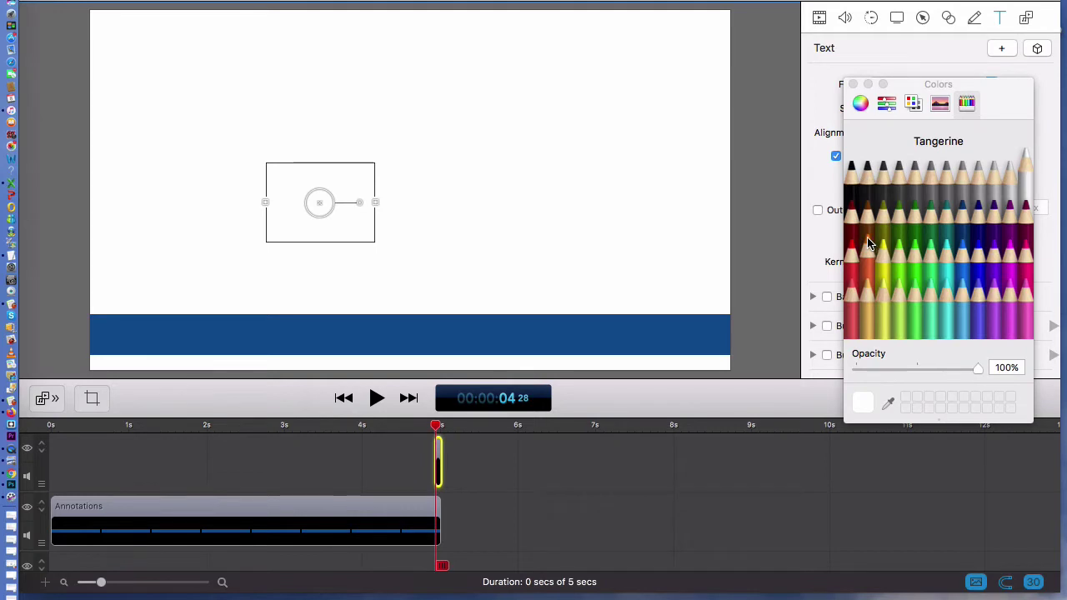
{"action": "left_click", "coordinate": [853, 85]}
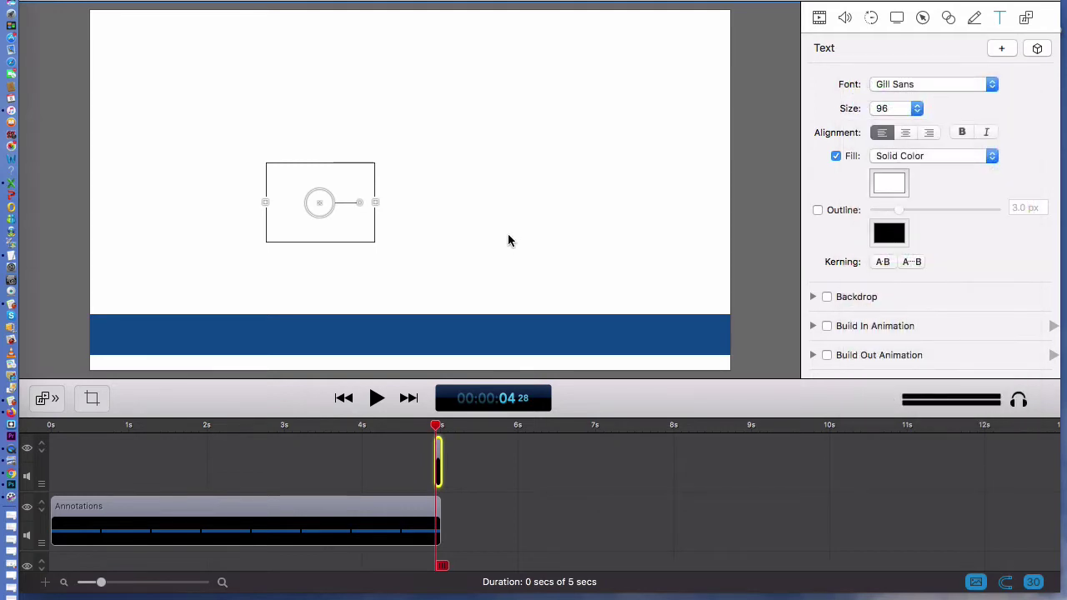
Step: Place the text box over the left end of the blue bar
{"action": "left_click_drag", "start_coordinate": [352, 221], "coordinate": [214, 347]}
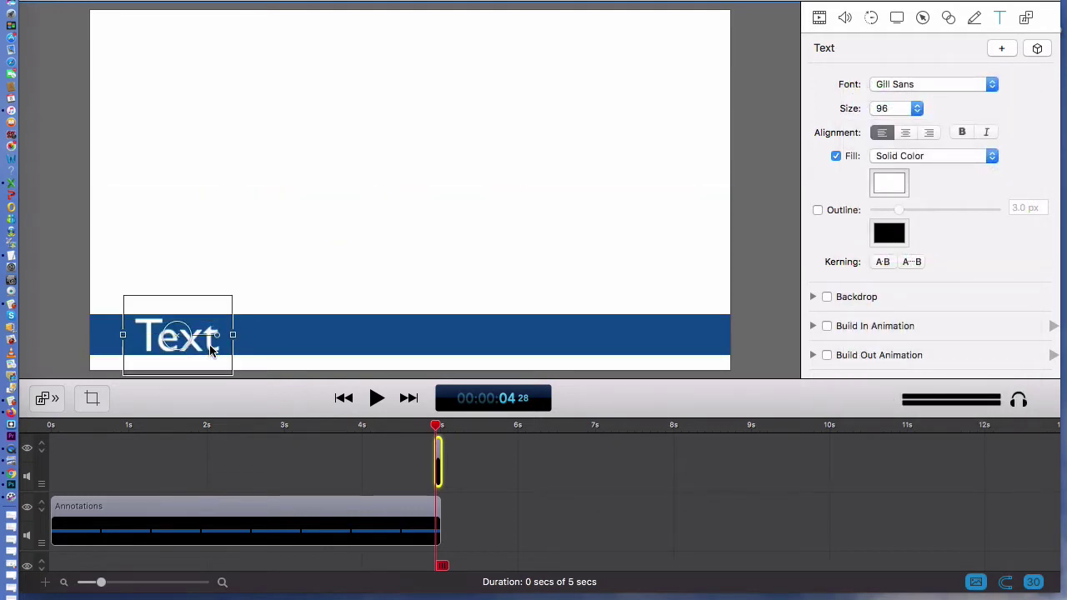
{"action": "left_click", "coordinate": [753, 302]}
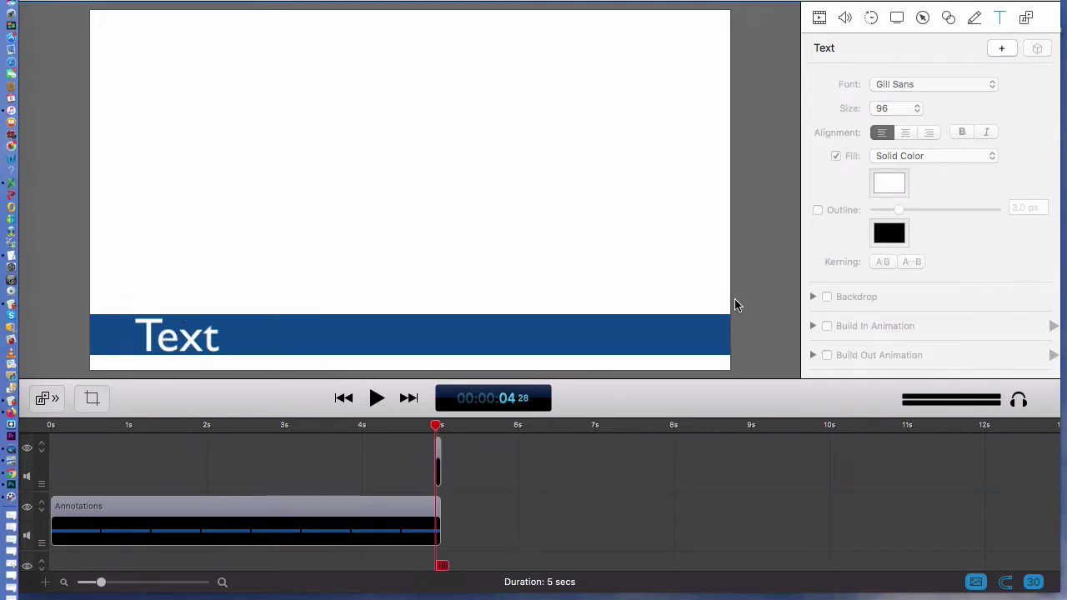
Step: Set the text size to 64 and reposition the text inside the blue bar near its left end
{"action": "double_click", "coordinate": [197, 346]}
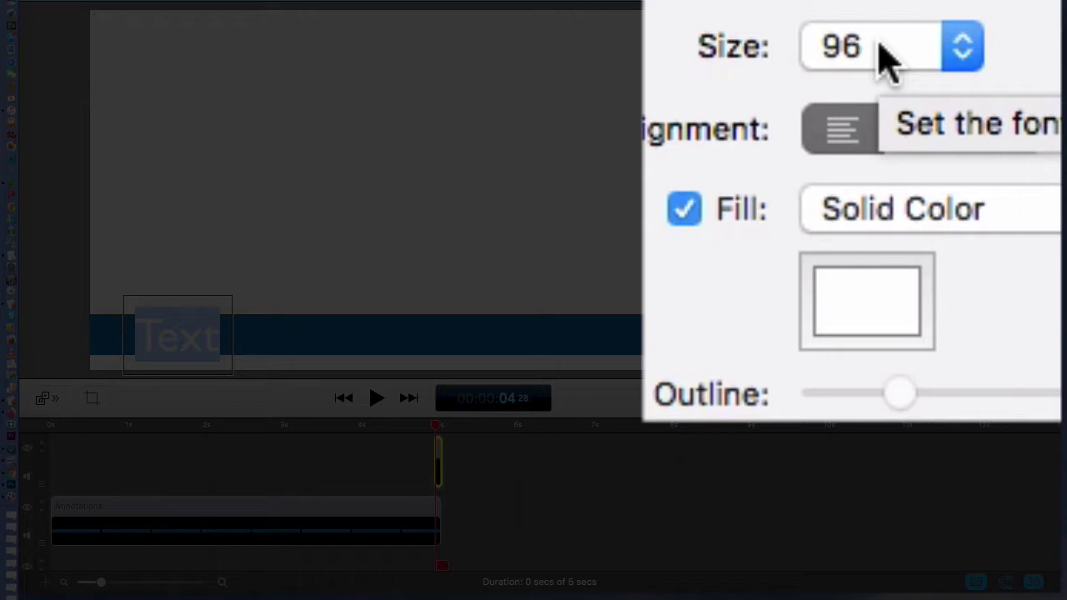
{"action": "left_click", "coordinate": [879, 46]}
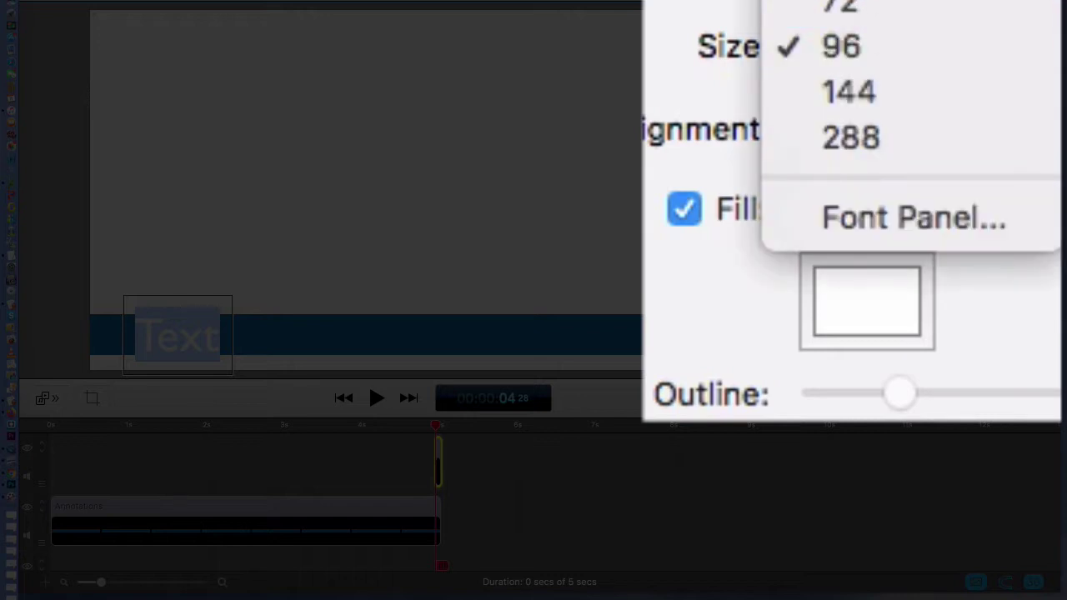
{"action": "key", "text": "Up"}
{"action": "key", "text": "Up"}
{"action": "key", "text": "Return"}
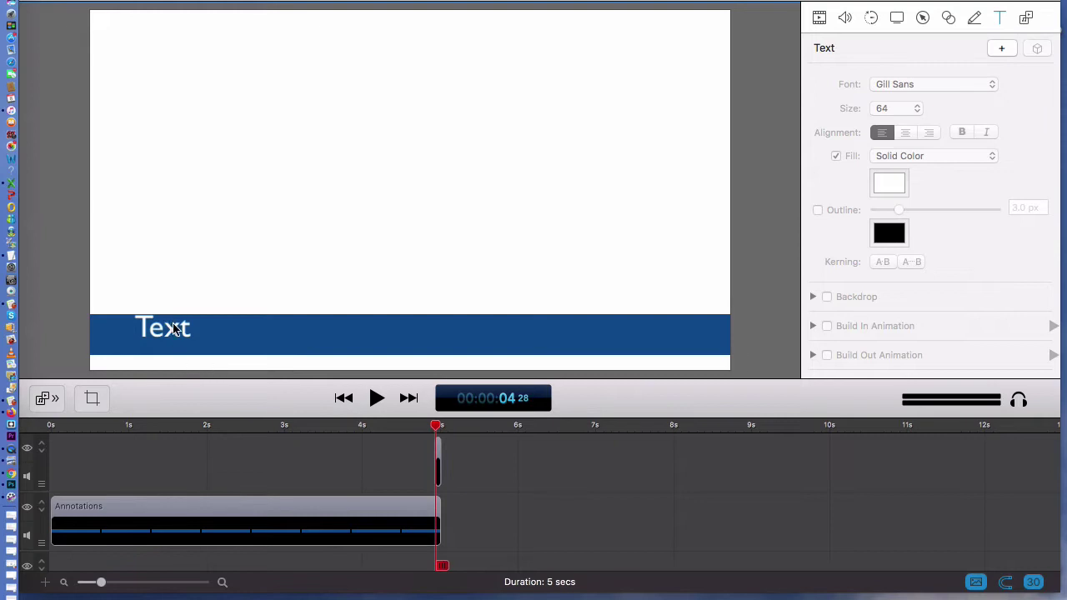
{"action": "mouse_move", "coordinate": [173, 329]}
{"action": "left_mouse_down"}
{"action": "mouse_move", "coordinate": [162, 346]}
{"action": "mouse_move", "coordinate": [156, 337]}
{"action": "left_mouse_up"}
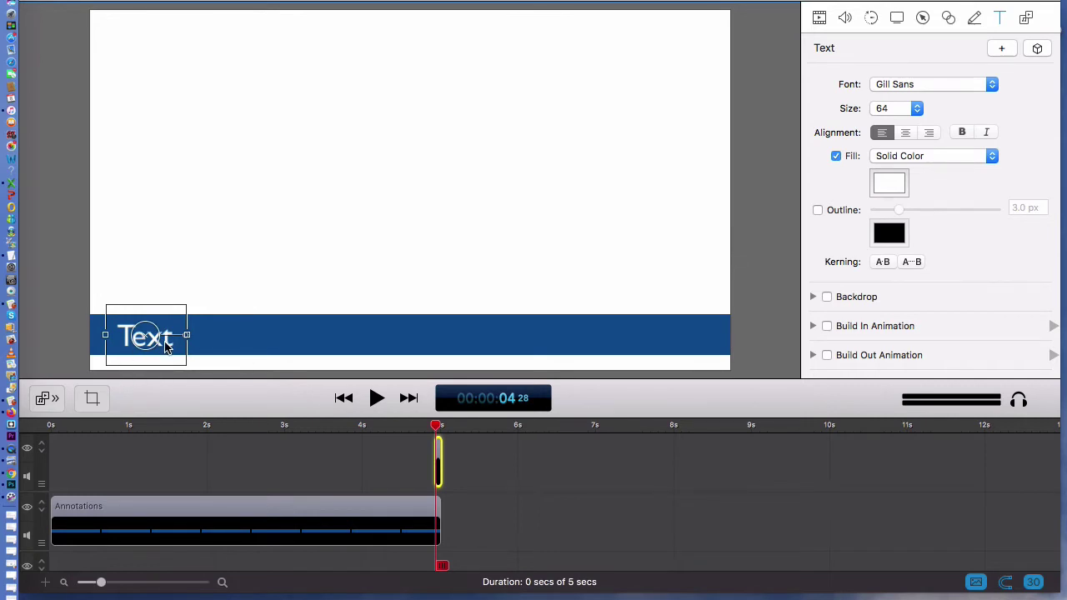
Step: Change the text's font to Impact and nudge it slightly upward to center it vertically in the blue bar
{"action": "double_click", "coordinate": [166, 345]}
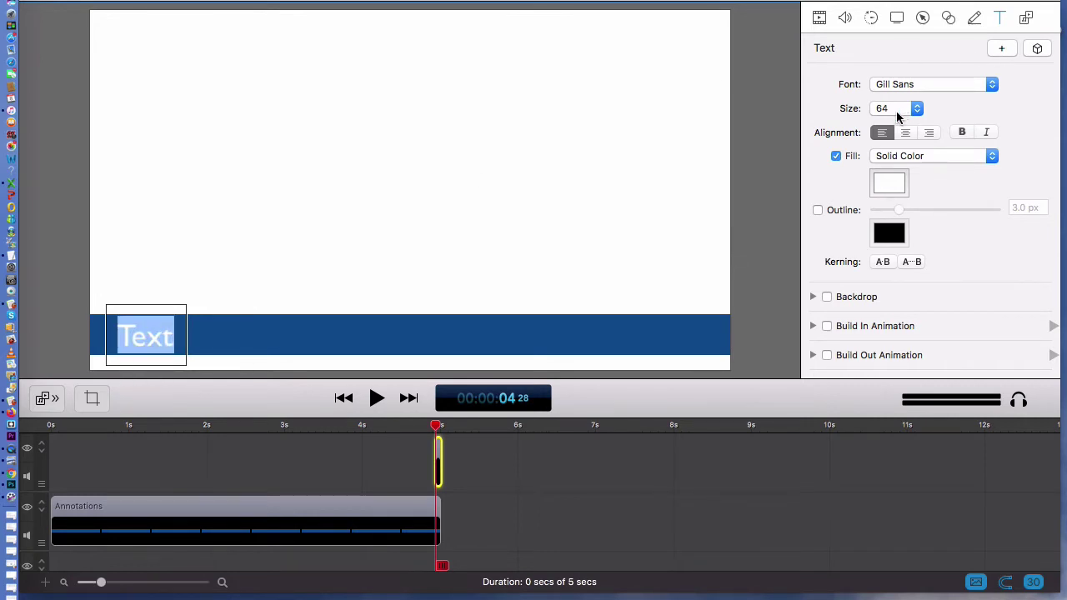
{"action": "left_click", "coordinate": [906, 86]}
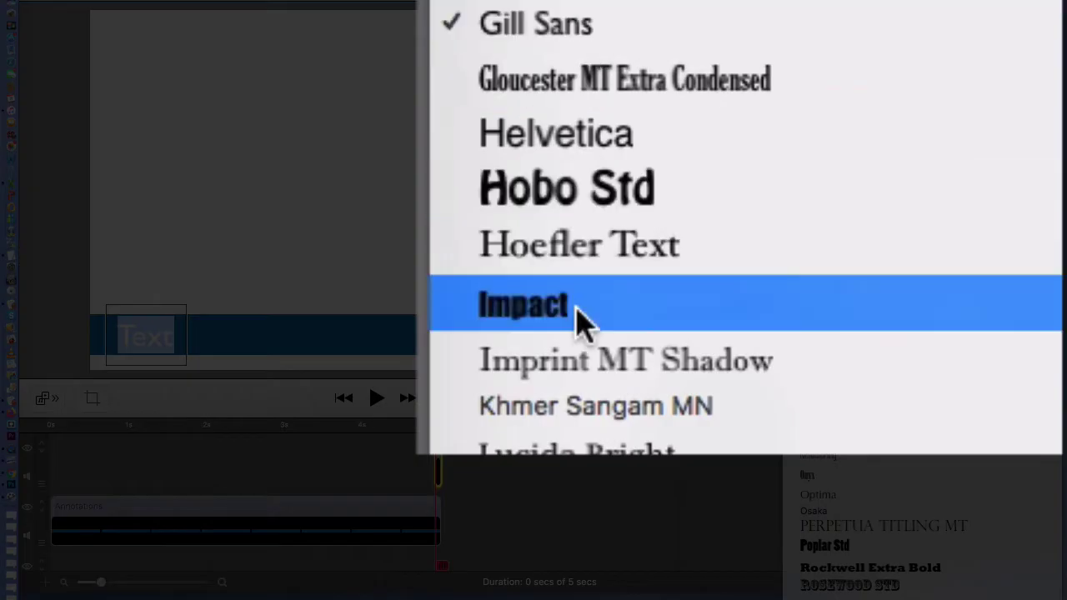
{"action": "left_click", "coordinate": [575, 316]}
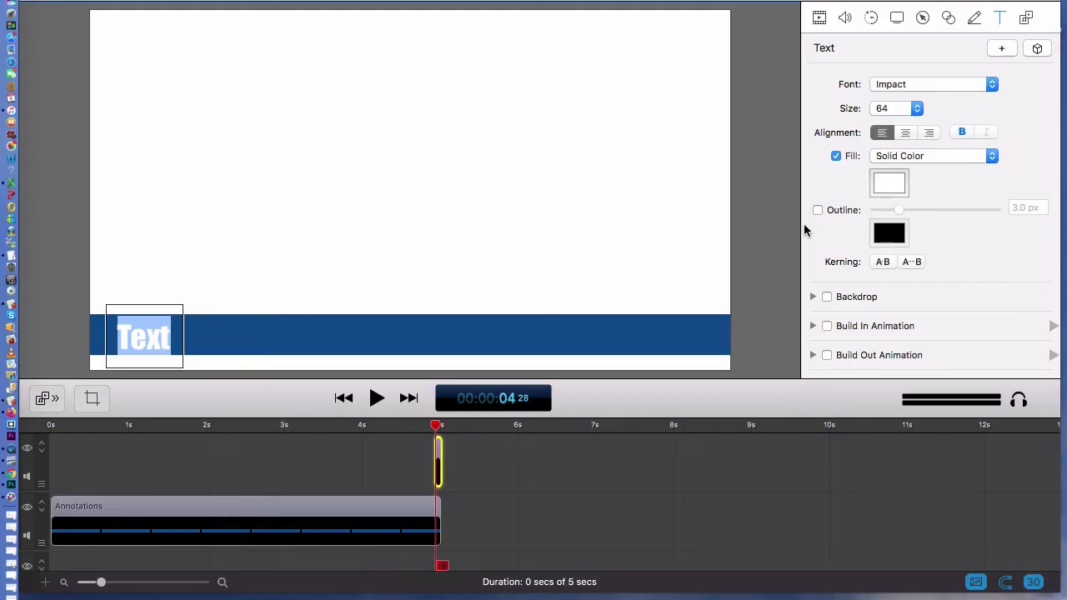
{"action": "left_click", "coordinate": [761, 241]}
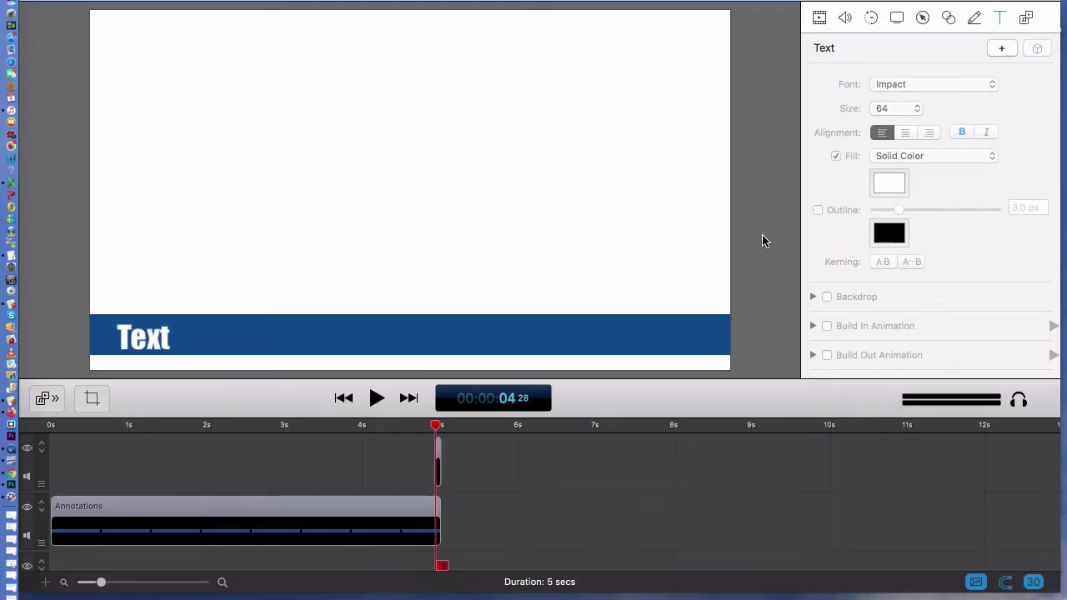
{"action": "left_click", "coordinate": [164, 347]}
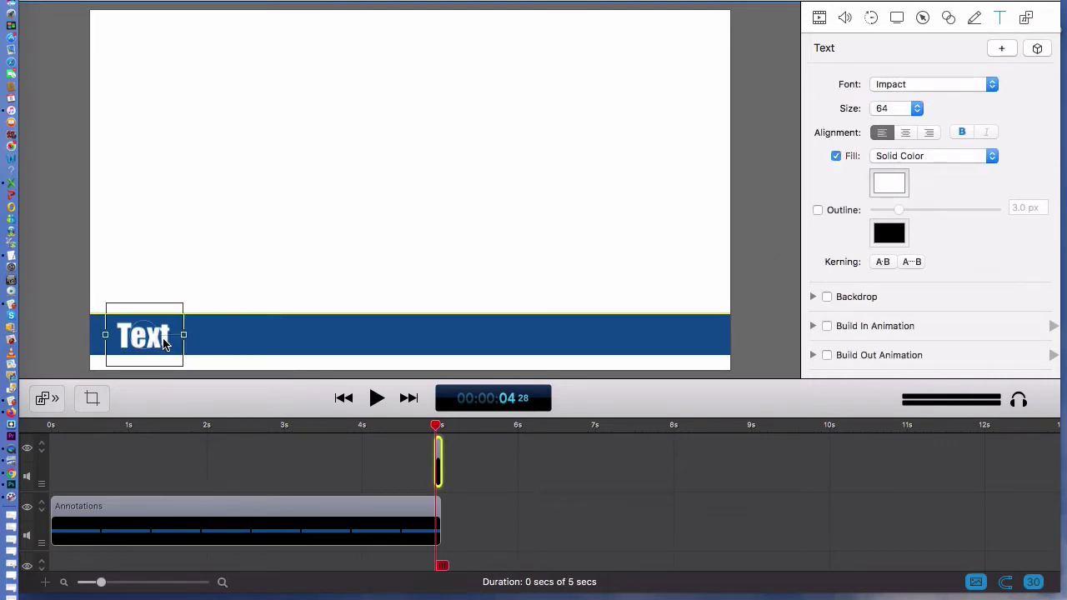
{"action": "left_click", "coordinate": [771, 248]}
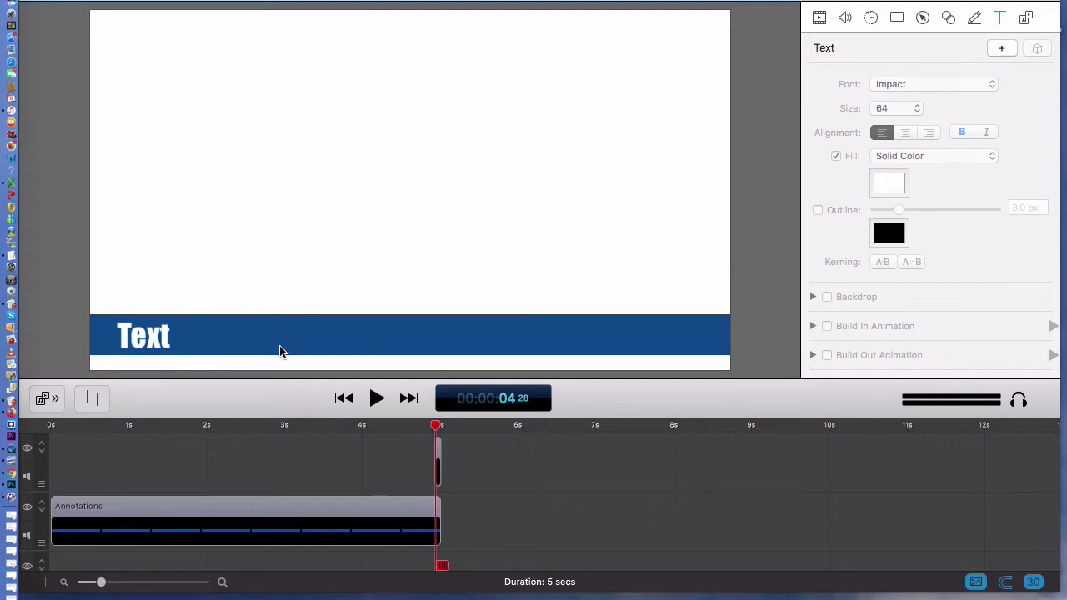
Step: Replace the placeholder text with "Hi,", the presenter's full name and "Here. Welcome!", and select the text's clip in the timeline
{"action": "double_click", "coordinate": [159, 342]}
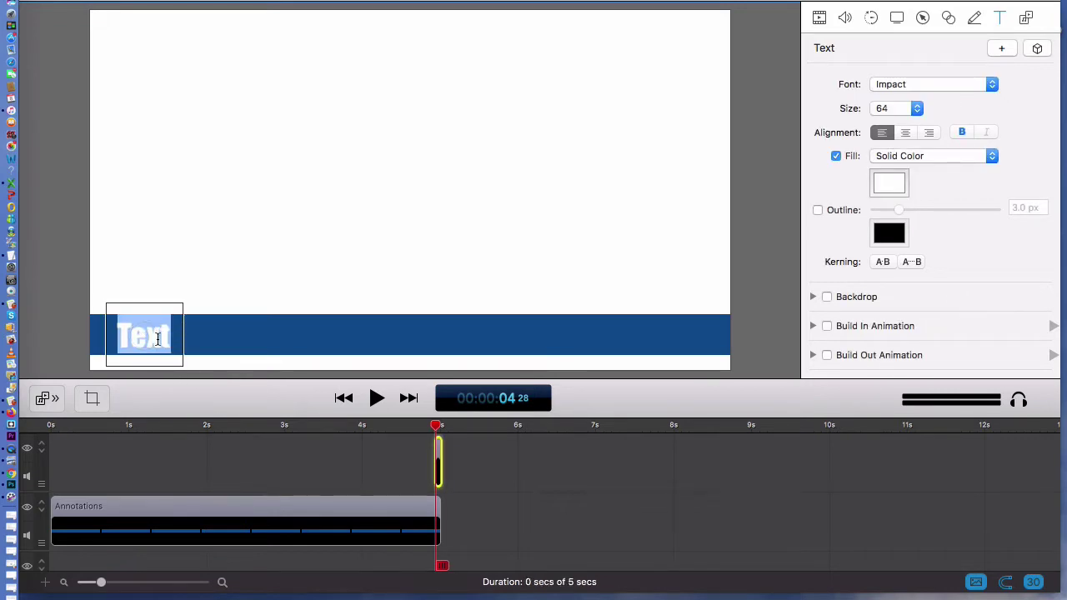
{"action": "type", "text": "H"}
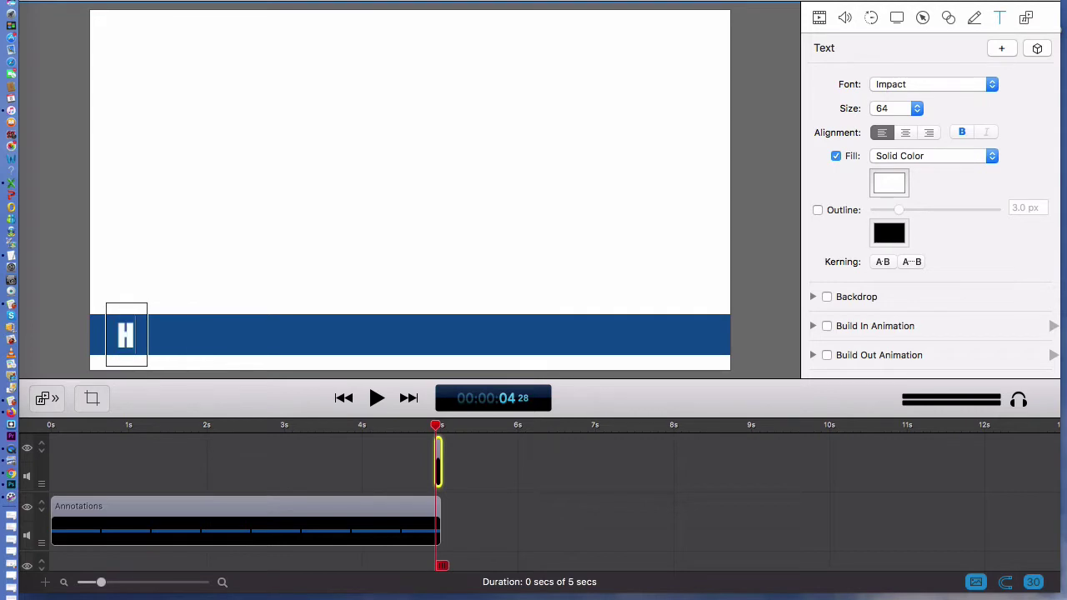
{"action": "type", "text": "i, I"}
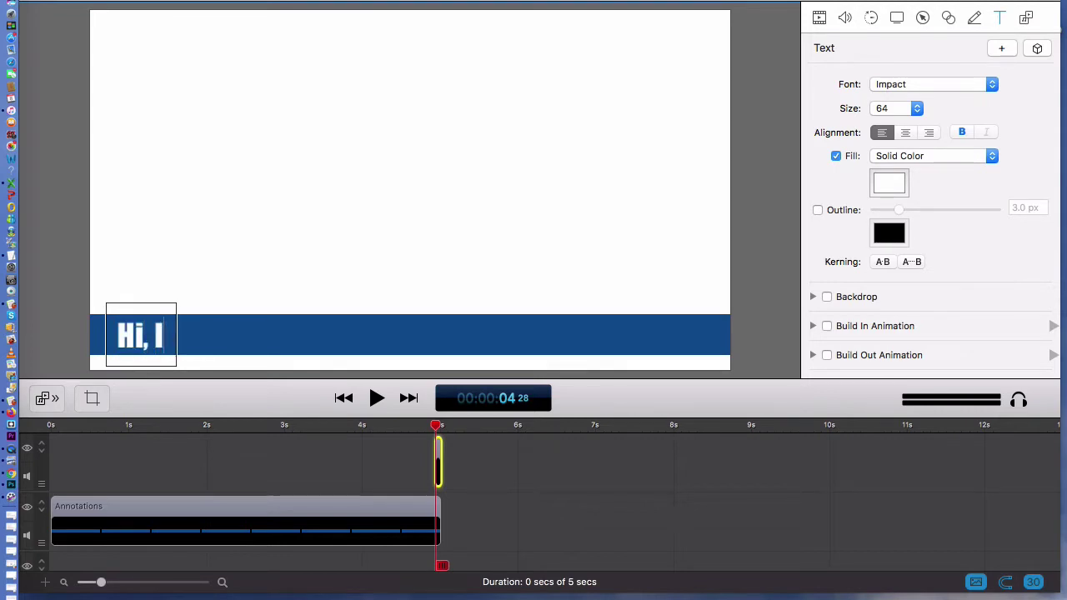
{"action": "key", "text": "BackSpace"}
{"action": "key", "text": "BackSpace"}
{"action": "type", "text": "M"}
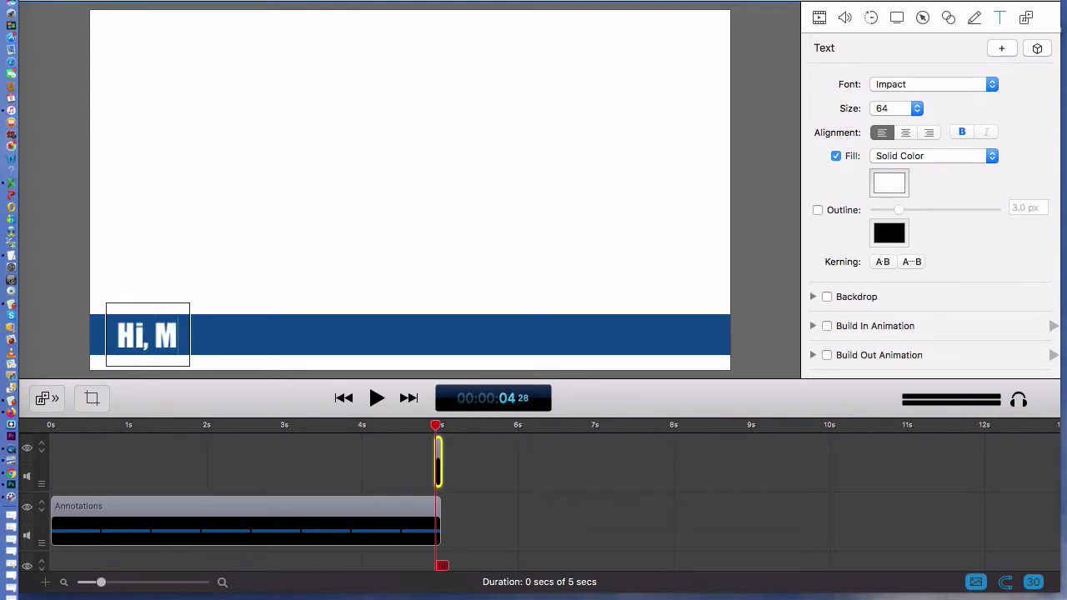
{"action": "type", "text": "ike McM"}
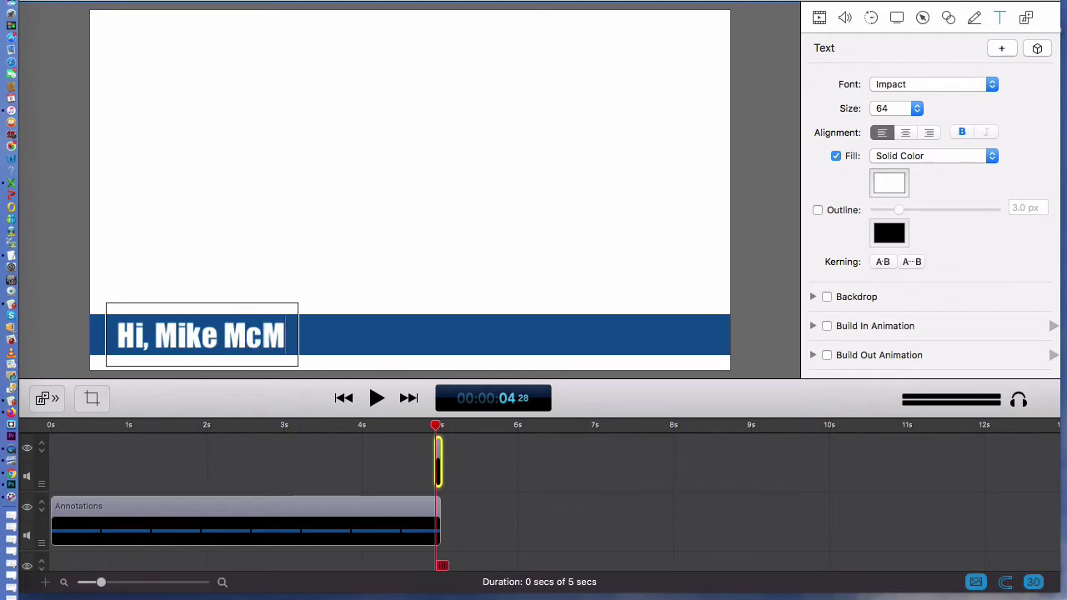
{"action": "type", "text": "illan Here"}
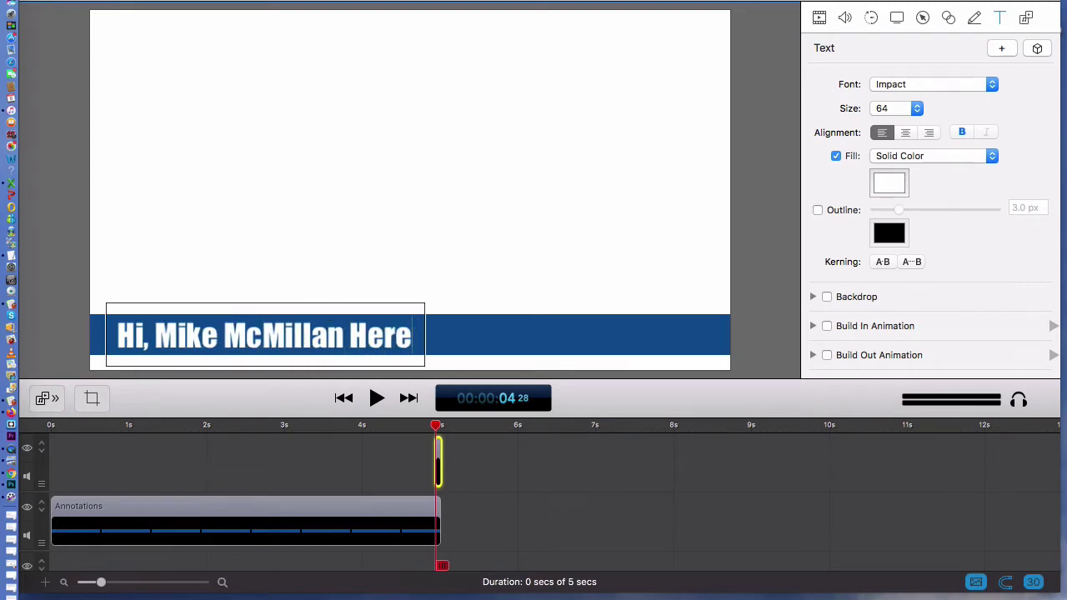
{"action": "type", "text": "."}
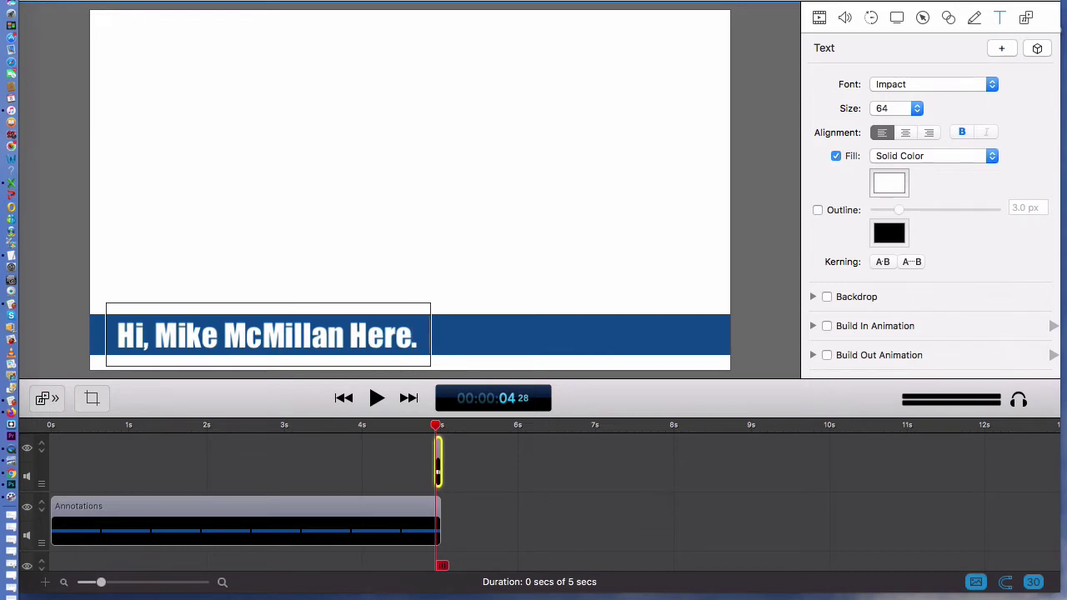
{"action": "type", "text": "  W"}
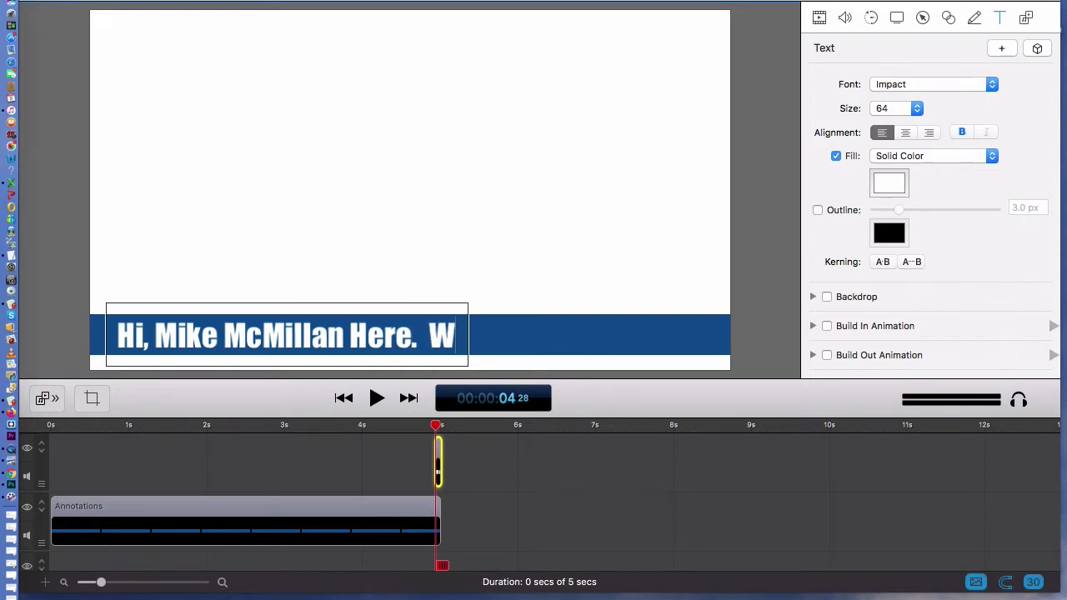
{"action": "type", "text": "elco"}
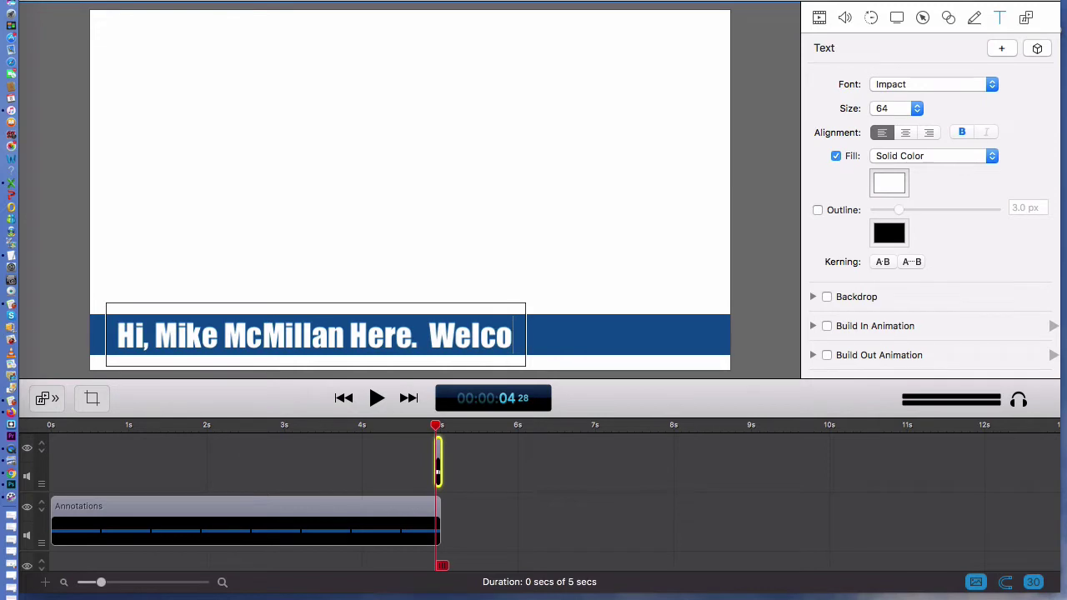
{"action": "type", "text": "me"}
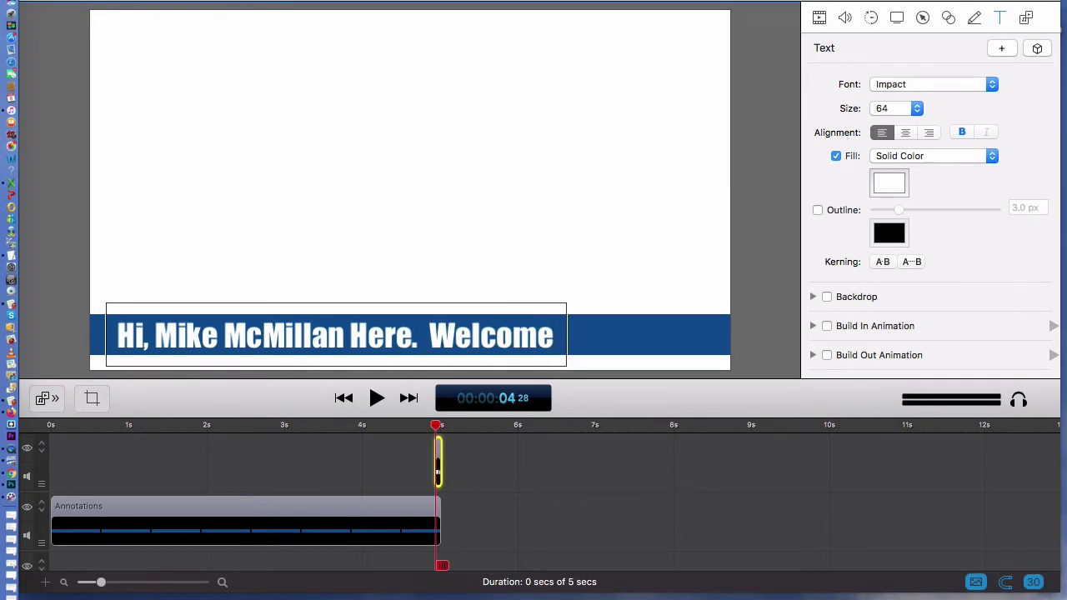
{"action": "type", "text": "!"}
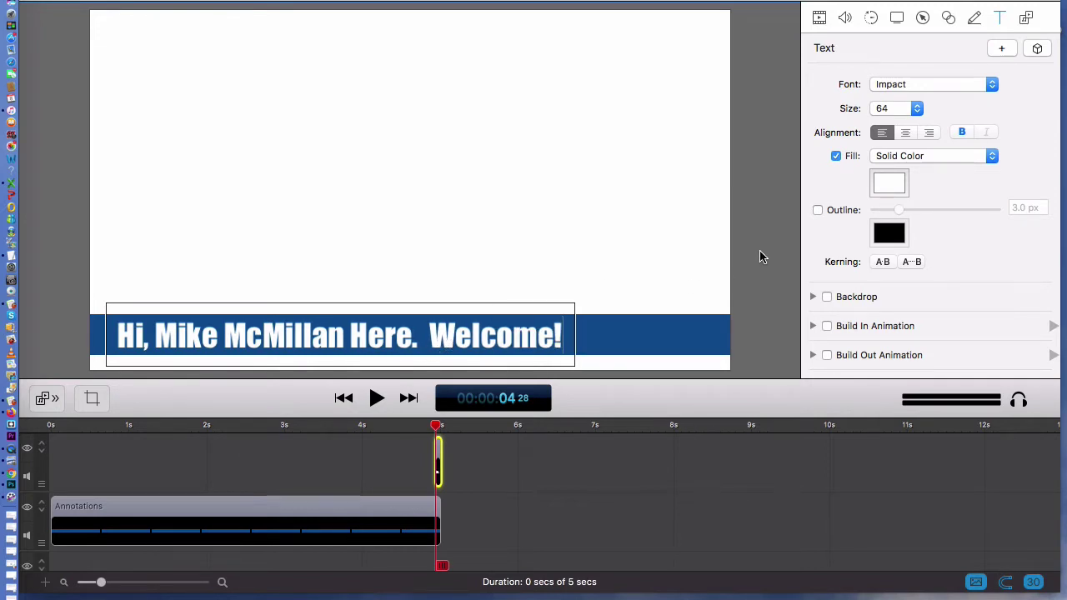
{"action": "left_click", "coordinate": [759, 250]}
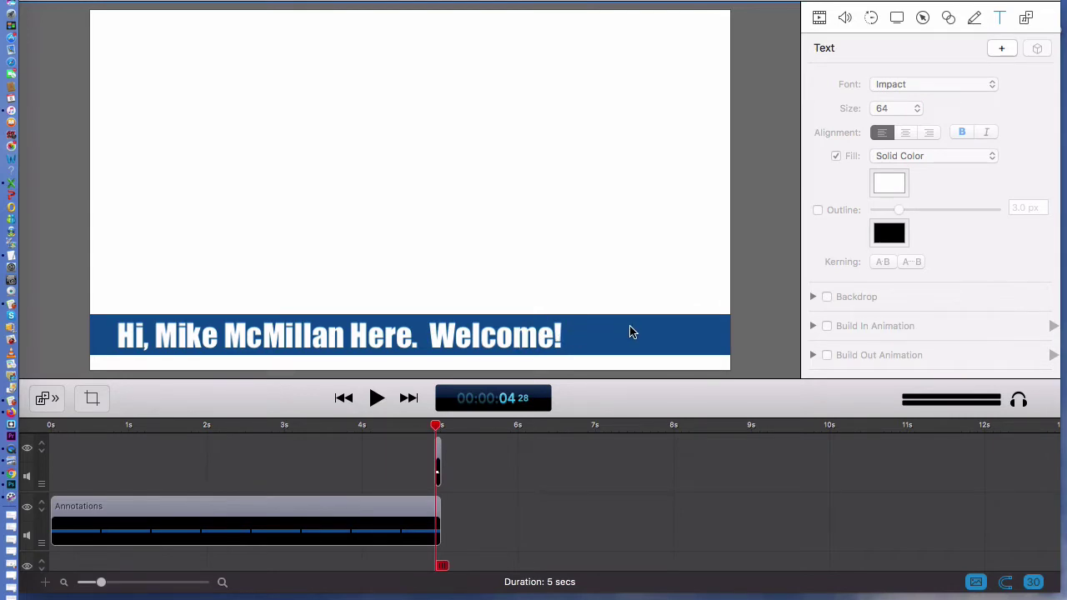
{"action": "left_click", "coordinate": [440, 463]}
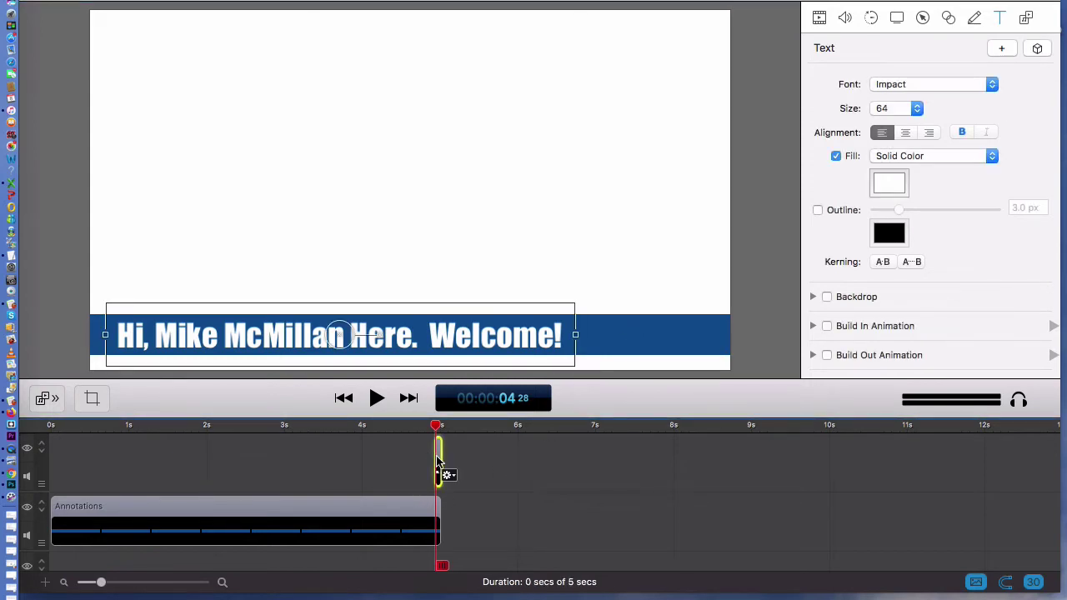
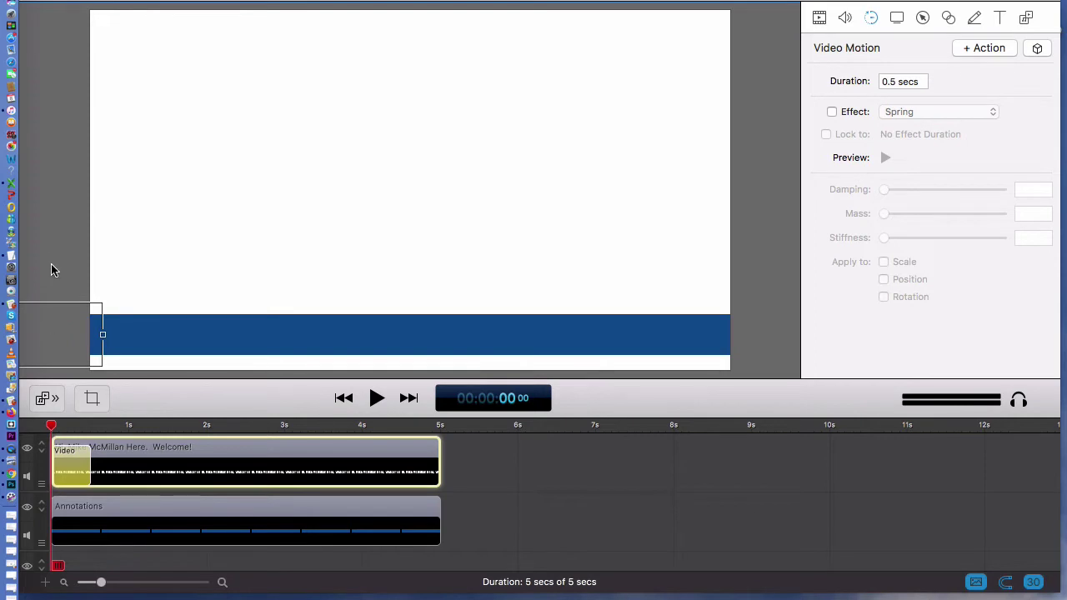
Step: Place the playhead at the end of the text clip's video action and move the text off the canvas past the bar's right end
{"action": "left_click", "coordinate": [78, 312]}
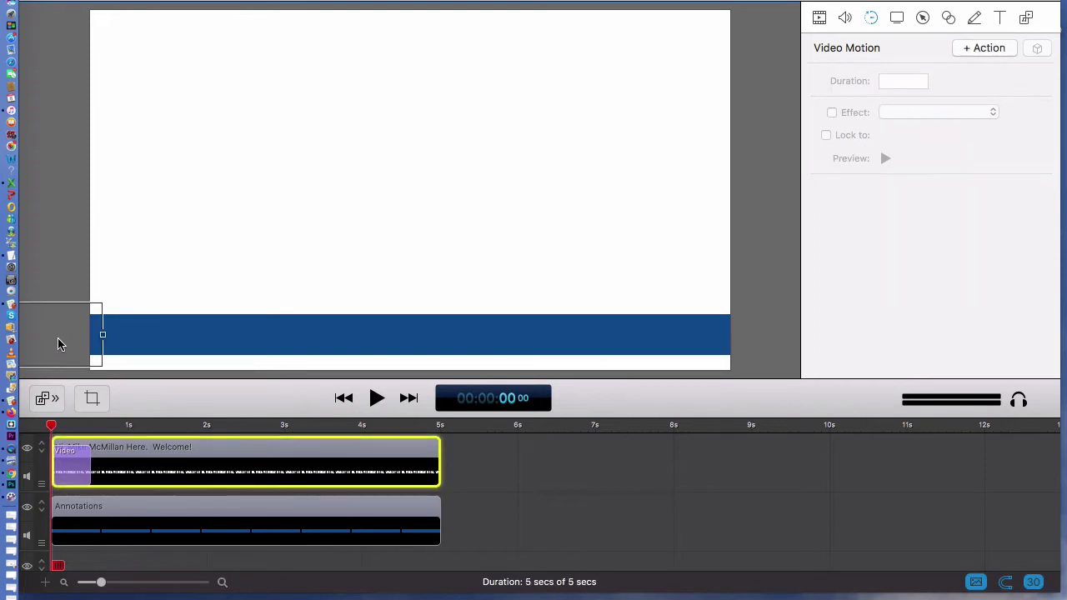
{"action": "left_click", "coordinate": [64, 223]}
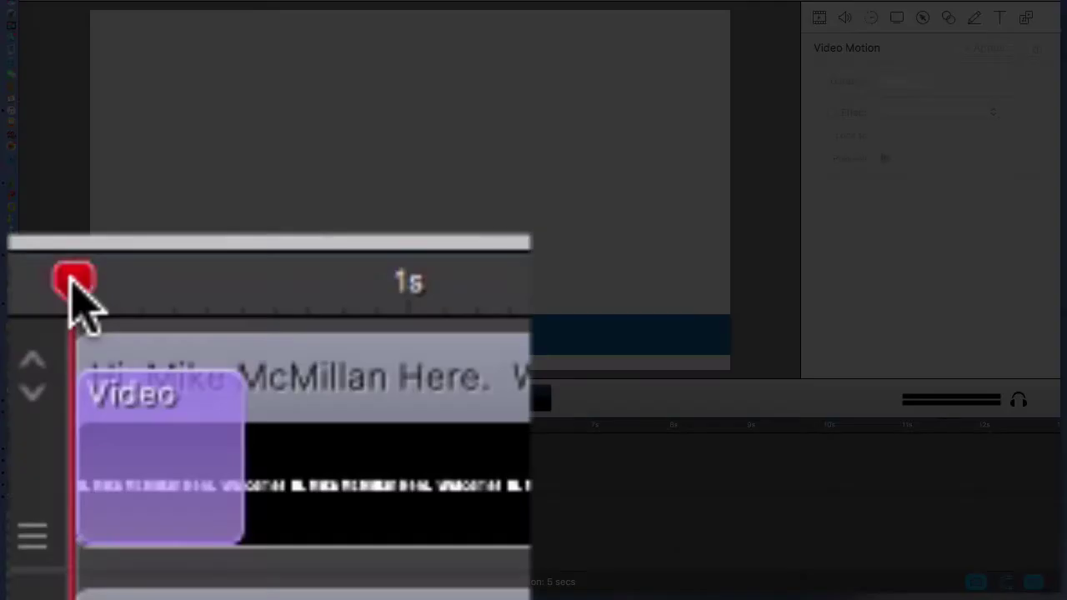
{"action": "left_click_drag", "start_coordinate": [52, 426], "coordinate": [91, 427]}
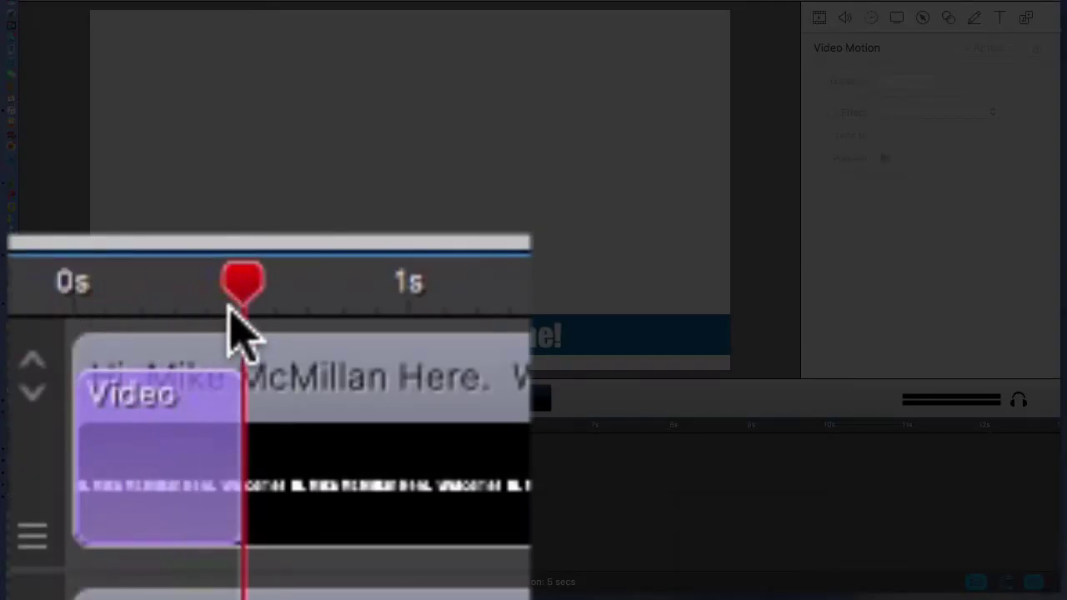
{"action": "mouse_move", "coordinate": [195, 448]}
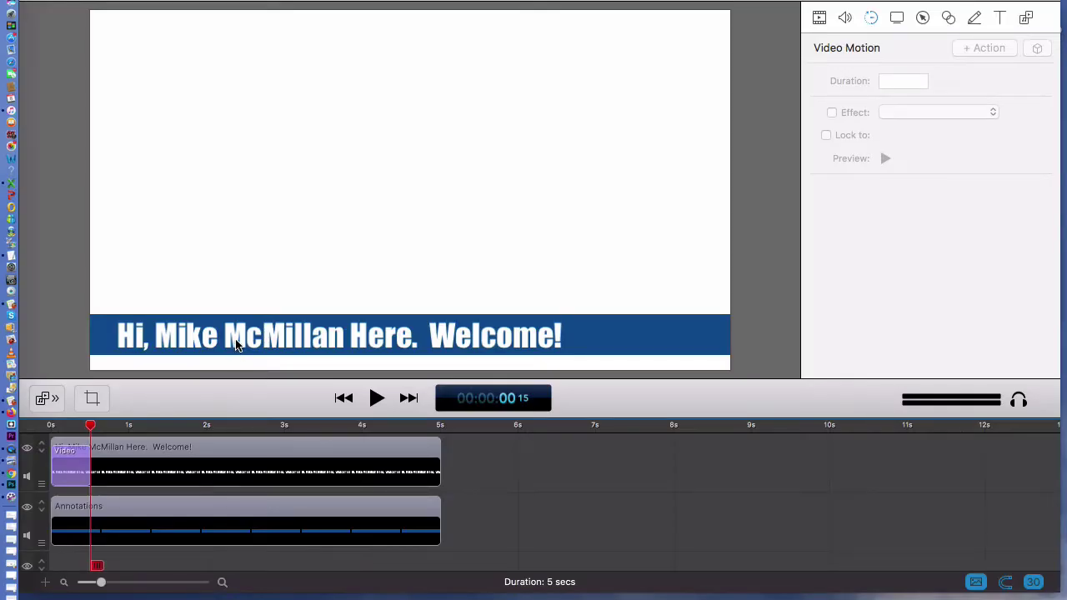
{"action": "left_click_drag", "start_coordinate": [234, 336], "coordinate": [841, 333]}
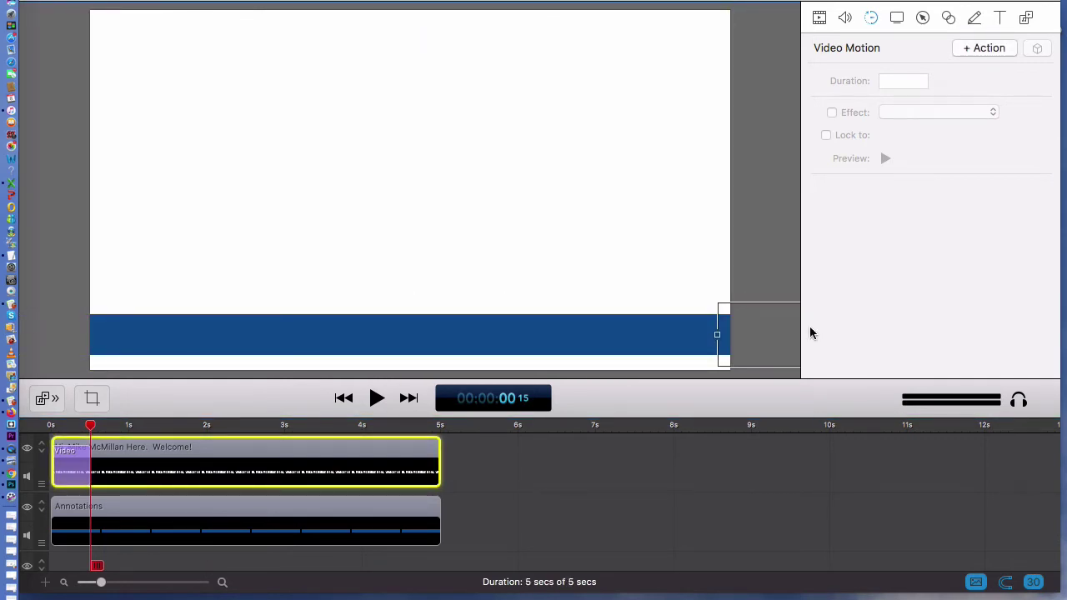
{"action": "left_click", "coordinate": [766, 213]}
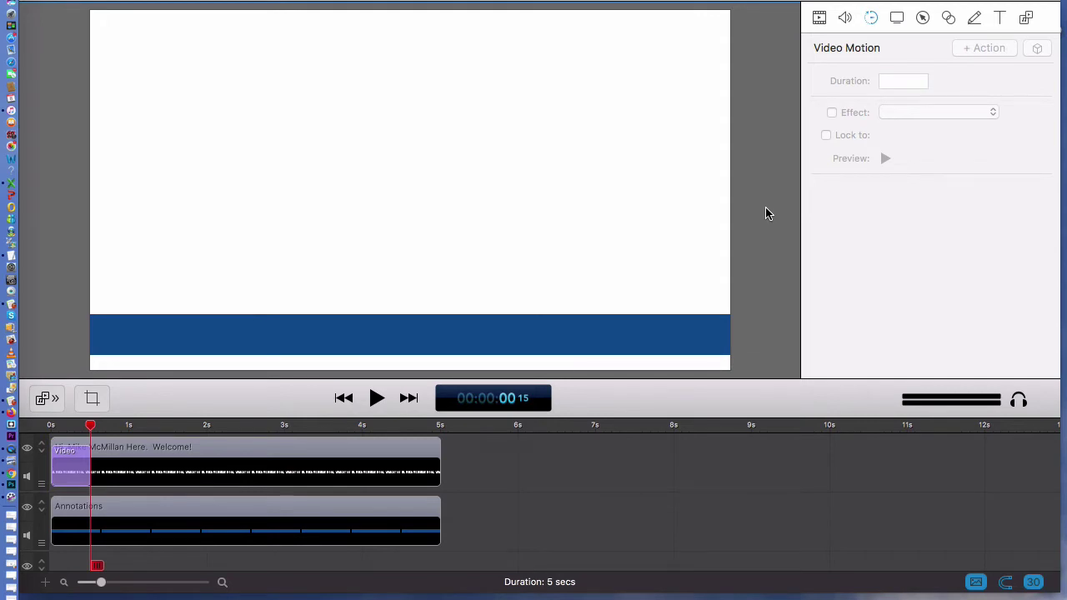
Step: Extend the blue bar's clip to about 19 seconds and the text clip to about 13 seconds
{"action": "left_click", "coordinate": [418, 526]}
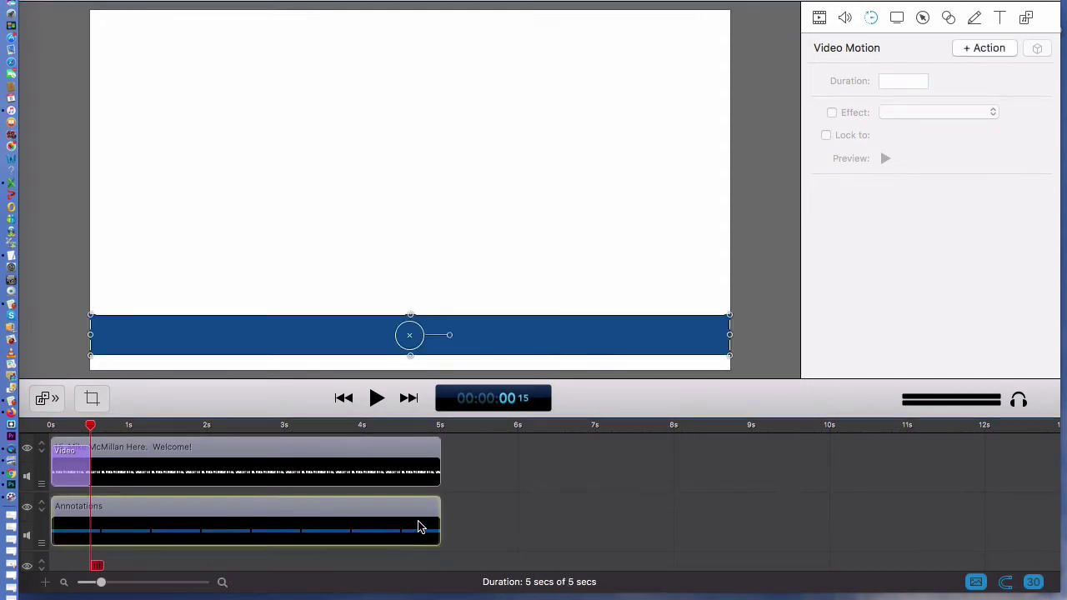
{"action": "mouse_move", "coordinate": [440, 512]}
{"action": "left_mouse_down"}
{"action": "mouse_move", "coordinate": [550, 511]}
{"action": "mouse_move", "coordinate": [709, 536]}
{"action": "mouse_move", "coordinate": [1065, 521]}
{"action": "mouse_move", "coordinate": [970, 536]}
{"action": "left_mouse_up"}
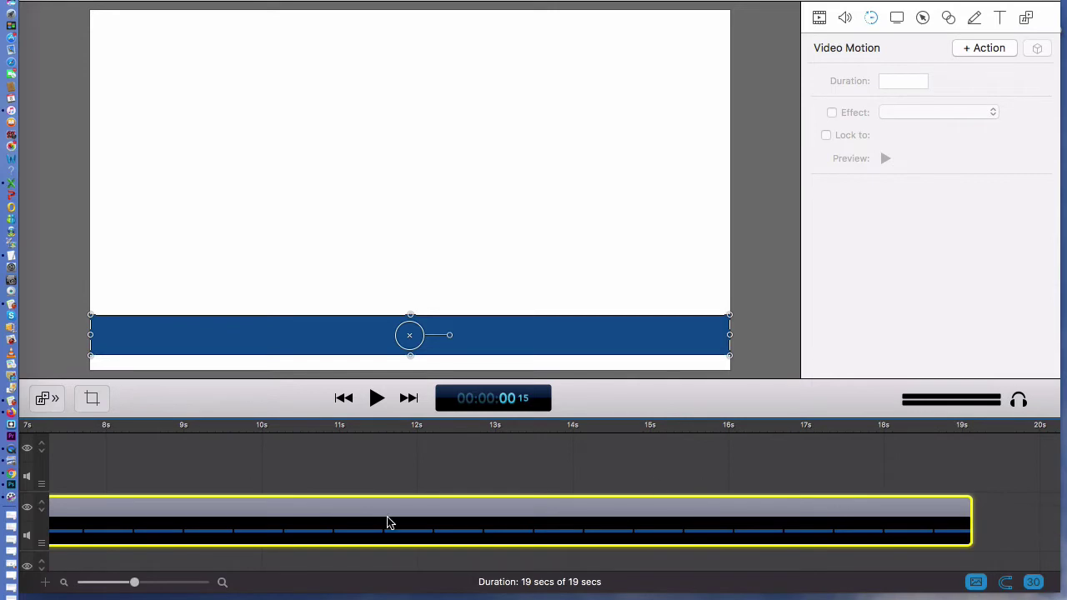
{"action": "scroll", "coordinate": [388, 522], "scroll_direction": "left", "scroll_amount": 10}
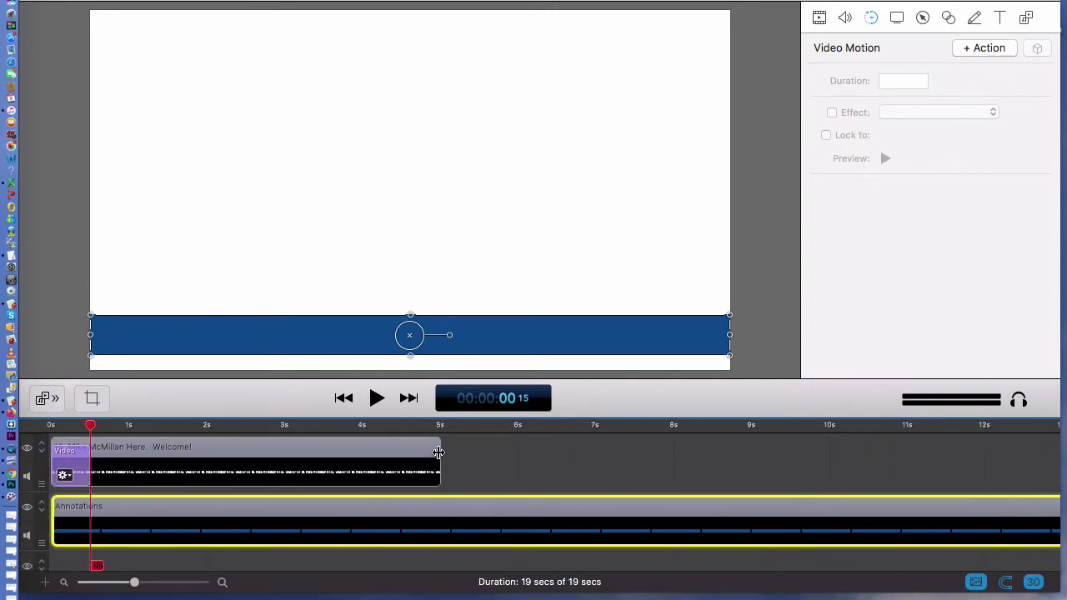
{"action": "left_click_drag", "start_coordinate": [438, 451], "coordinate": [897, 446]}
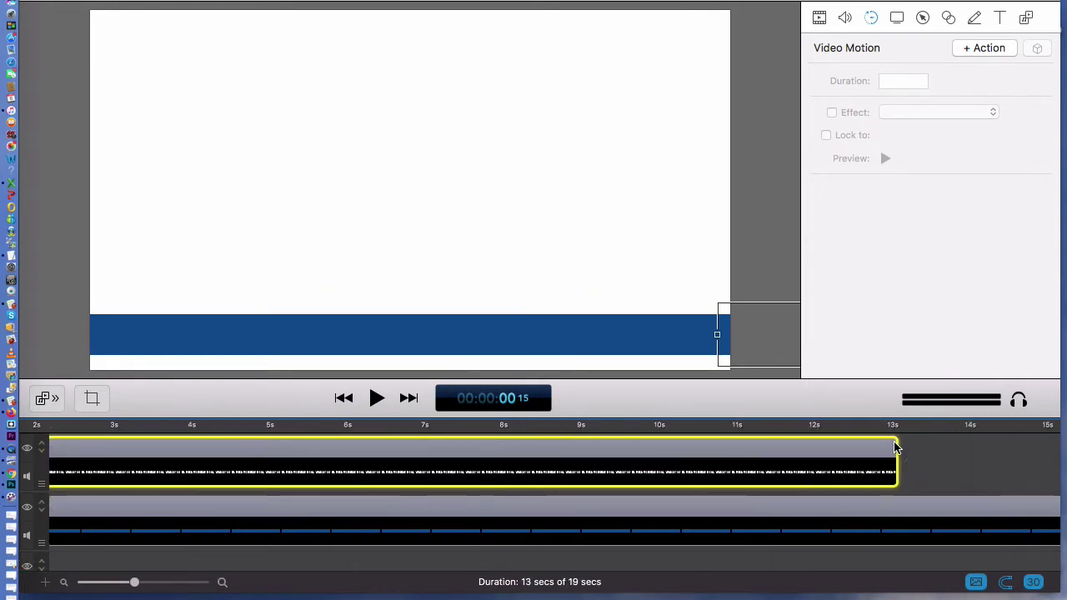
{"action": "left_click", "coordinate": [969, 473]}
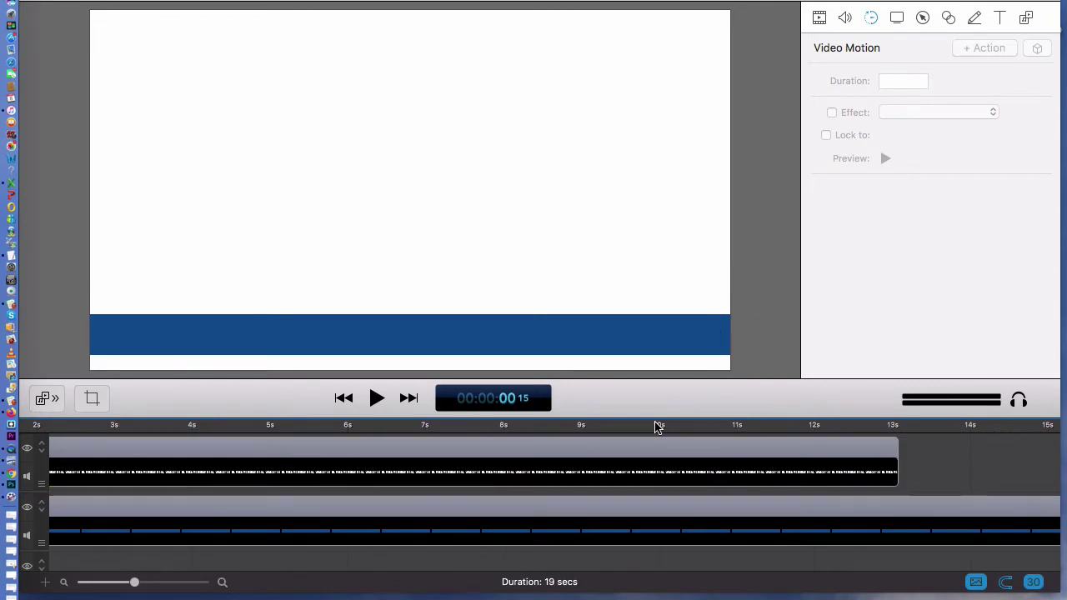
Step: Play the project from the start to check how fast the welcome text scrolls across the blue bar
{"action": "scroll", "coordinate": [607, 466], "scroll_direction": "left", "scroll_amount": 5}
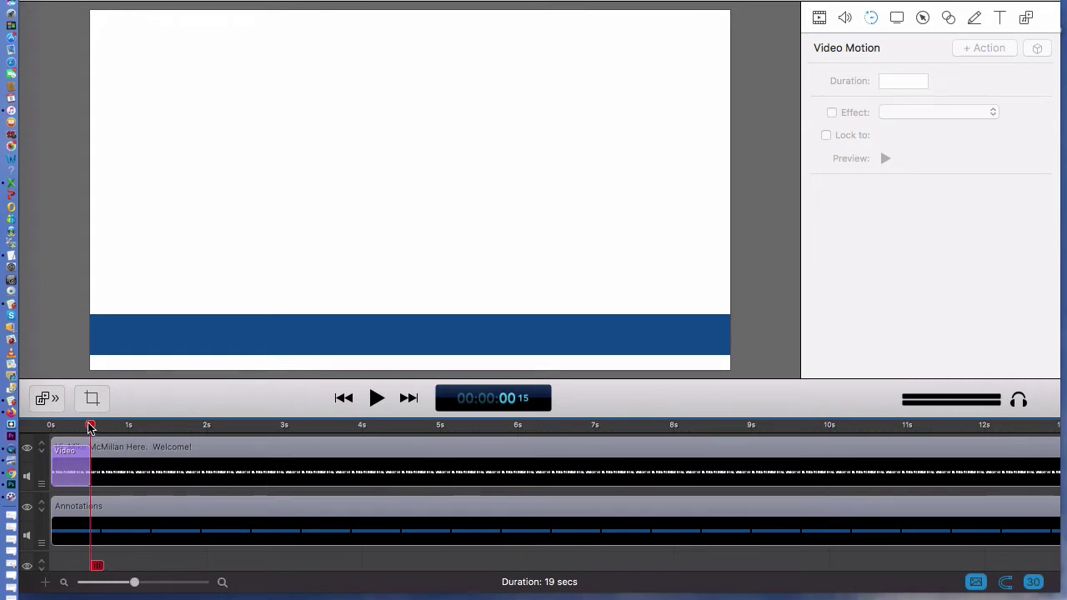
{"action": "left_click_drag", "start_coordinate": [91, 428], "coordinate": [51, 439]}
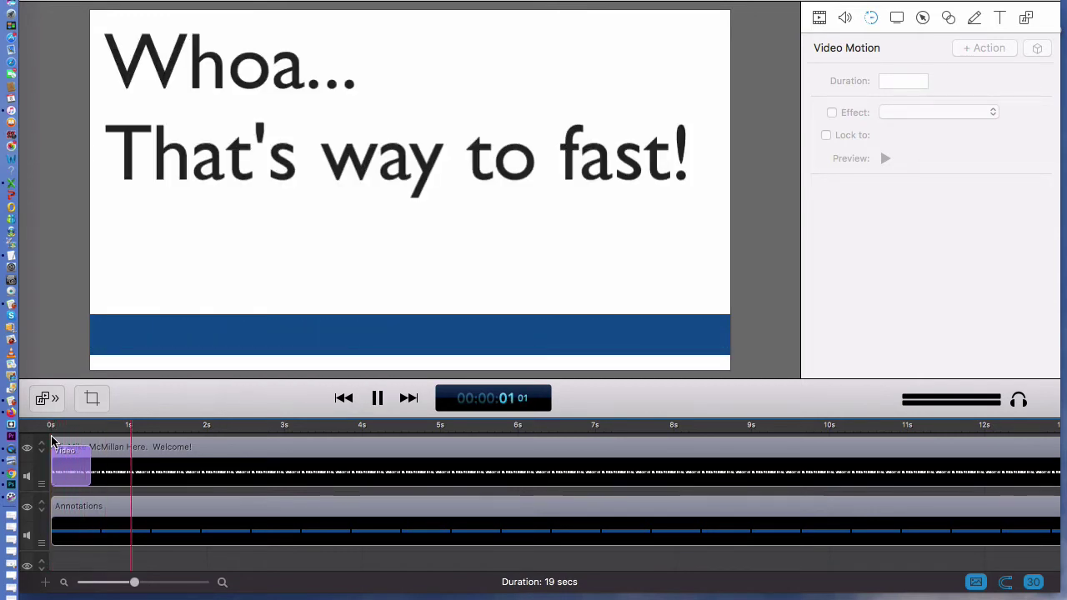
{"action": "key", "text": "space"}
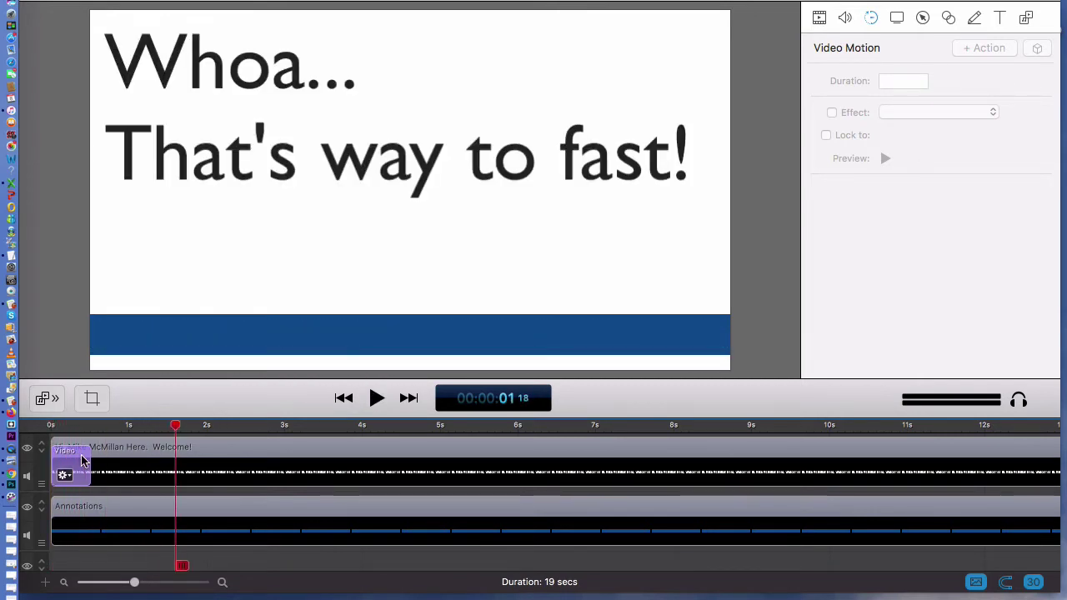
Step: Extend the welcome text clip's video action to about 11.8 seconds to slow the scrolling
{"action": "left_click", "coordinate": [65, 471]}
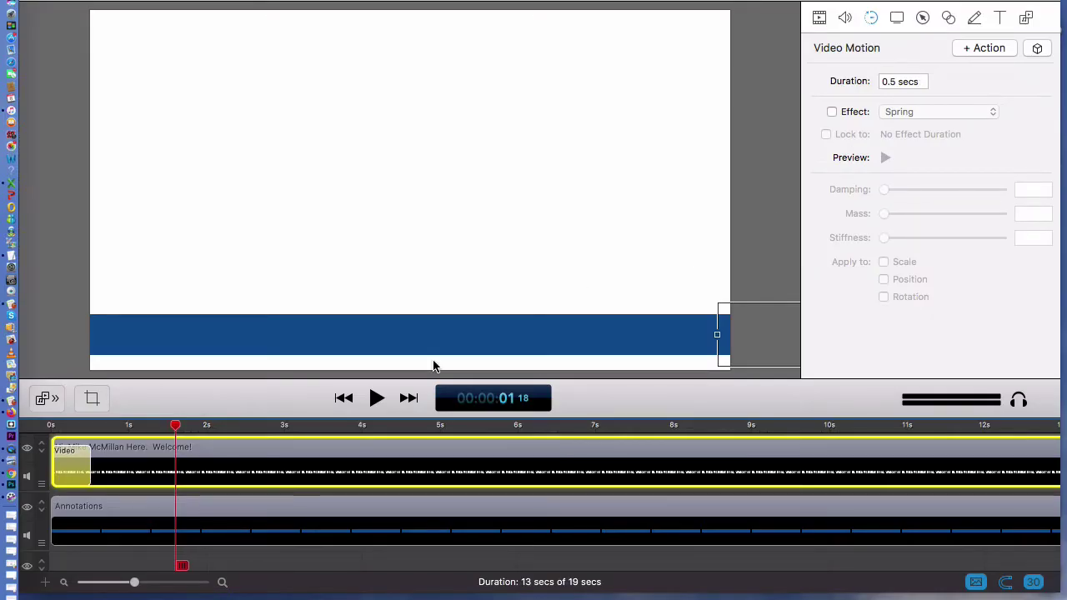
{"action": "mouse_move", "coordinate": [97, 466]}
{"action": "left_click_drag", "start_coordinate": [87, 464], "coordinate": [972, 448]}
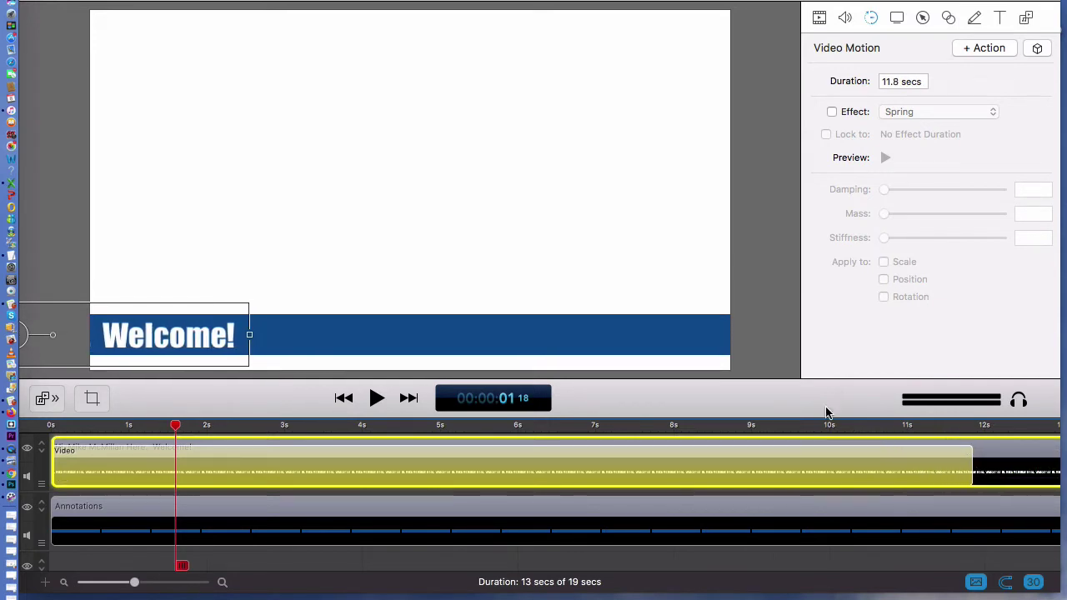
{"action": "mouse_move", "coordinate": [855, 468]}
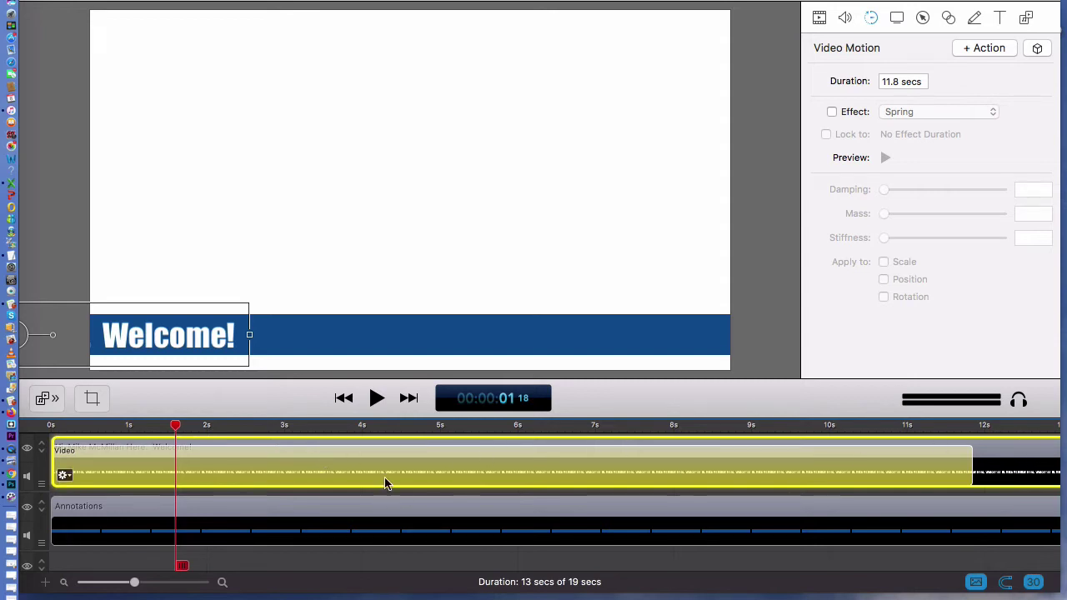
Step: Play the timeline from the start past the end of the text clip to review the scrolling speed
{"action": "left_click", "coordinate": [344, 399]}
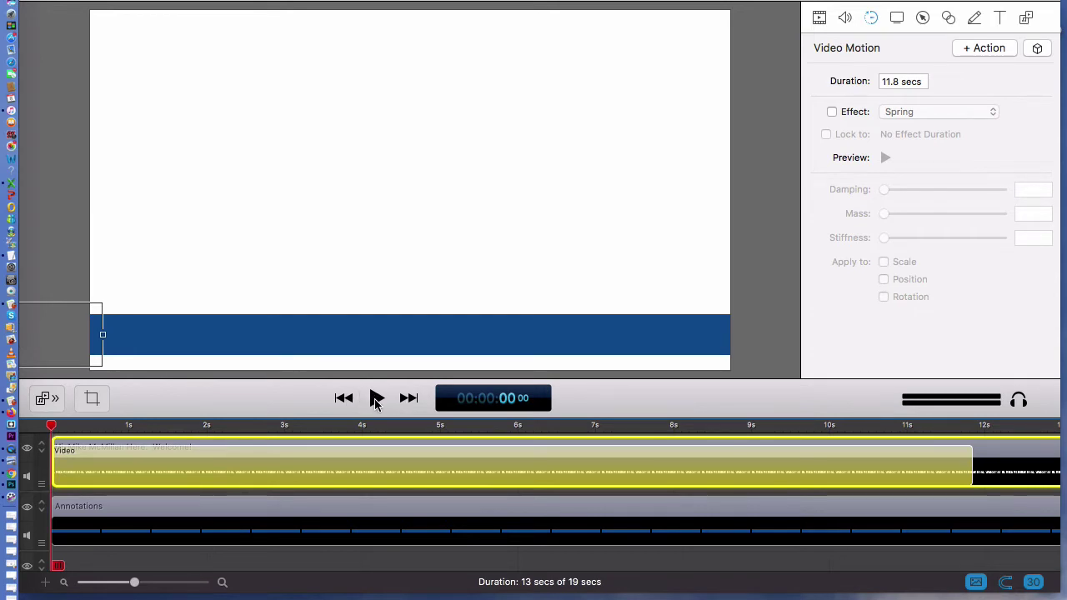
{"action": "left_click", "coordinate": [375, 399]}
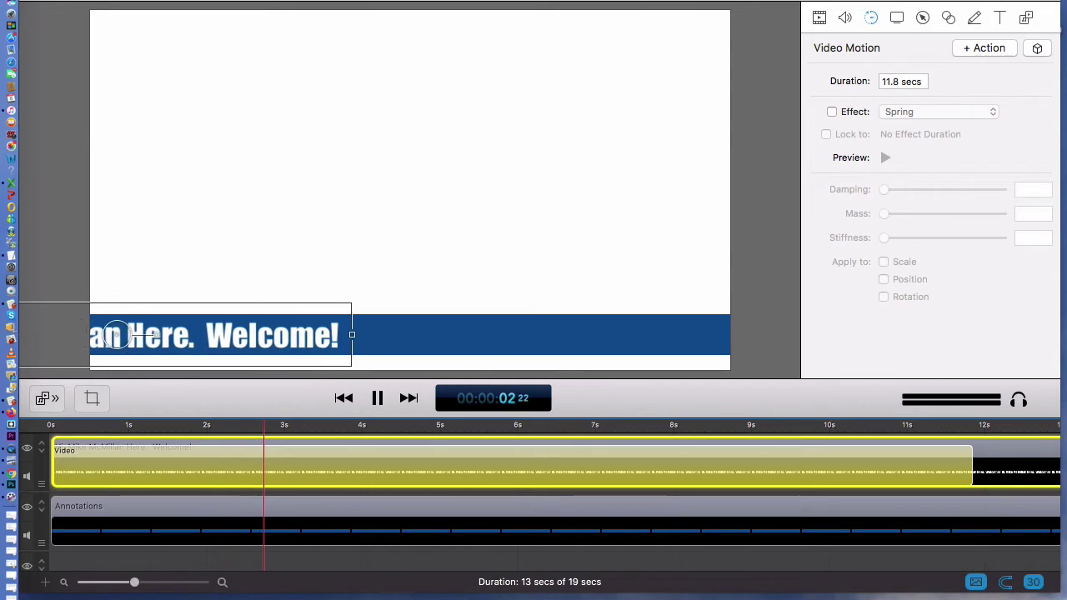
{"action": "left_click", "coordinate": [778, 229]}
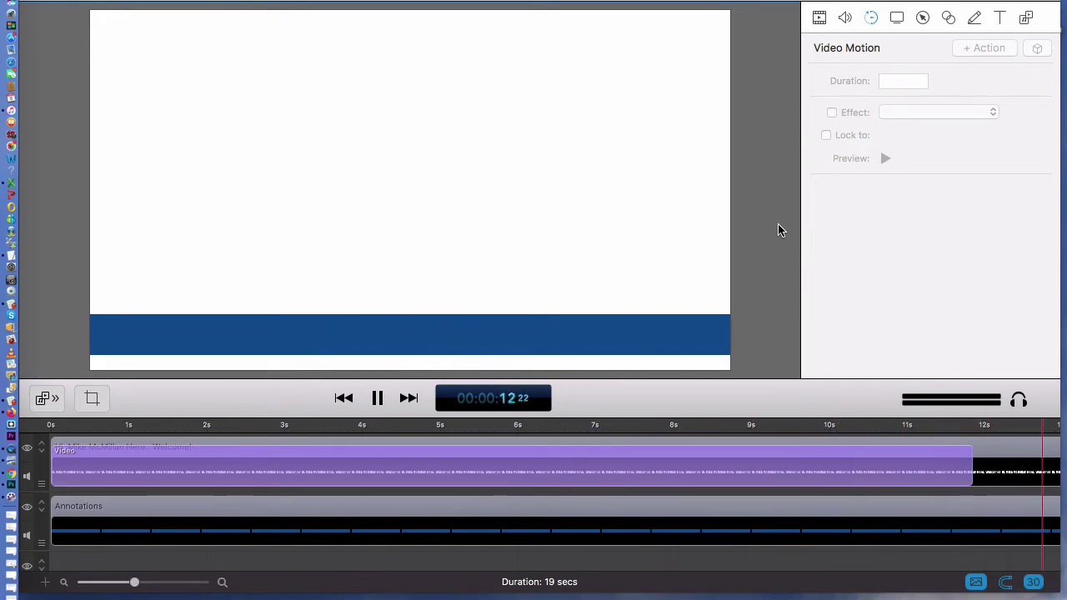
{"action": "key", "text": "space"}
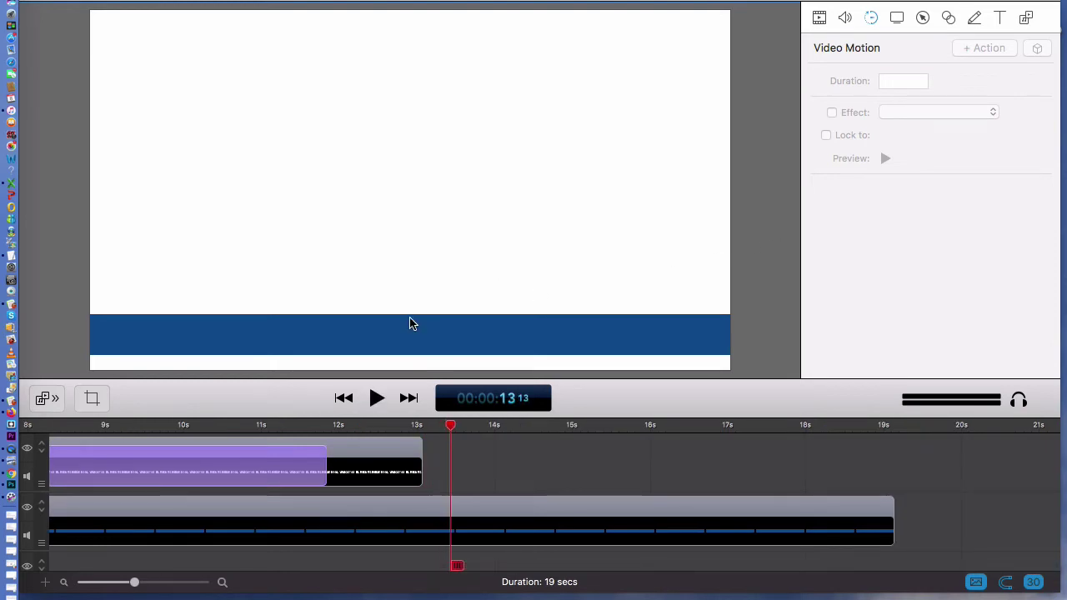
Step: Return the playhead to the start and extend the blue bar's clip to about 38 seconds
{"action": "left_click", "coordinate": [348, 404]}
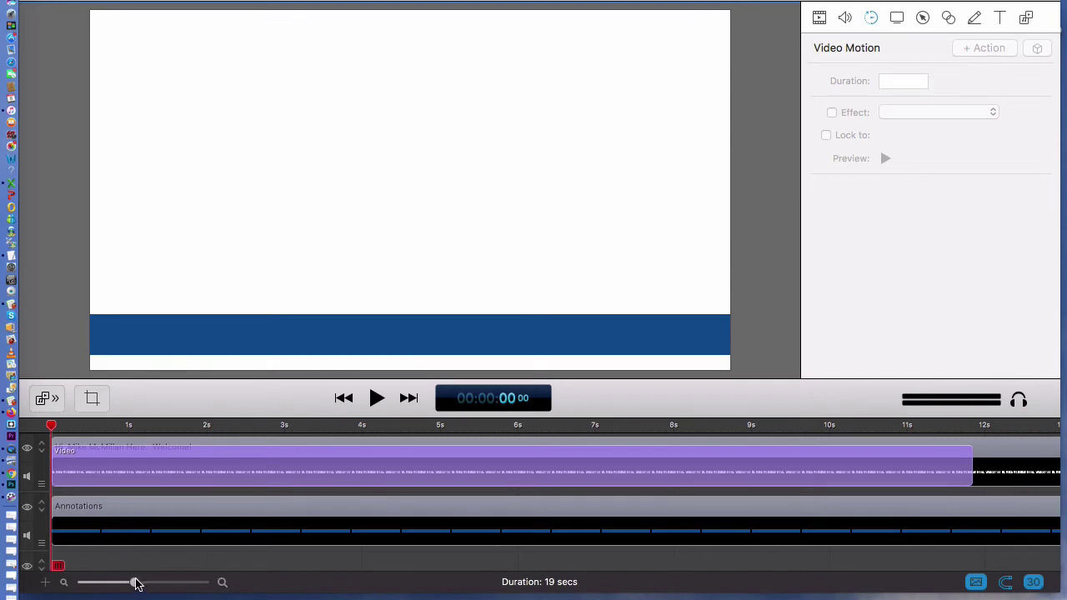
{"action": "left_click_drag", "start_coordinate": [136, 583], "coordinate": [114, 586]}
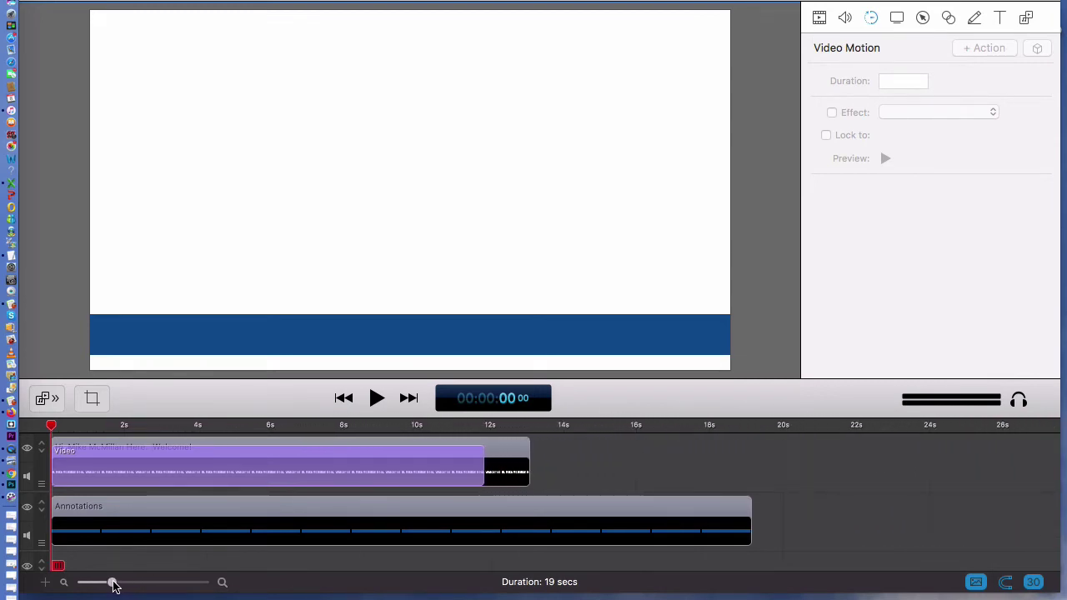
{"action": "left_click_drag", "start_coordinate": [748, 525], "coordinate": [982, 527]}
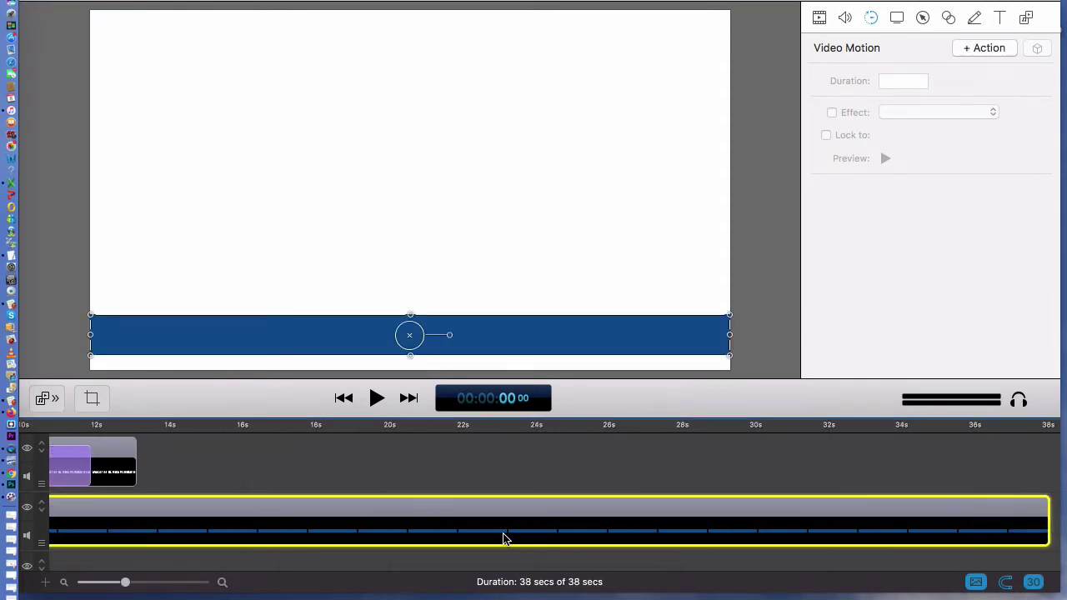
{"action": "scroll", "coordinate": [505, 538], "scroll_direction": "left", "scroll_amount": 10}
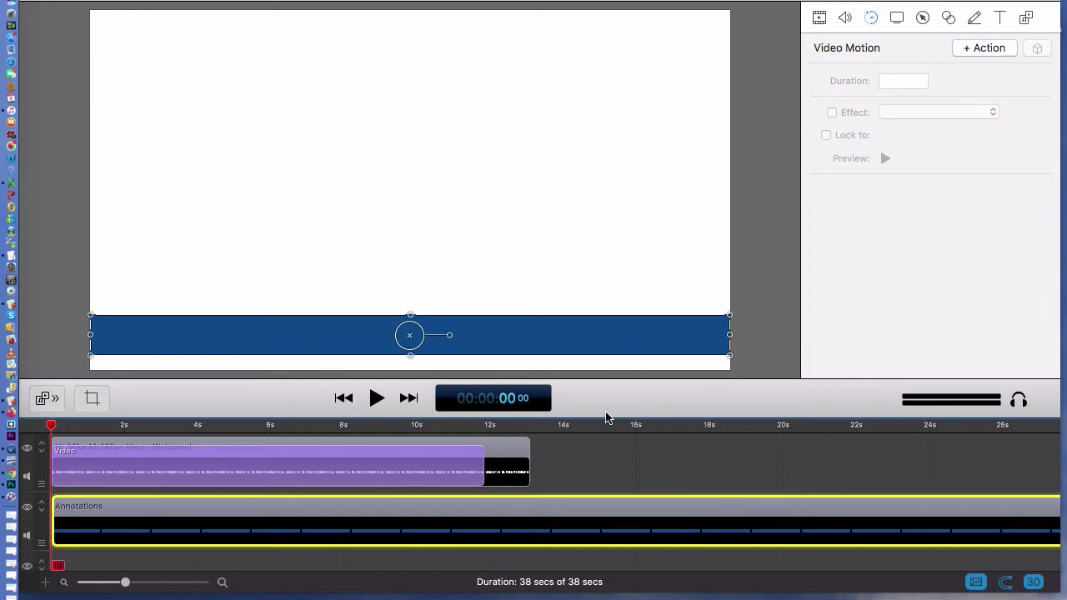
Step: Copy the welcome text clip and paste the duplicate directly after it on the same track, at about 13 seconds
{"action": "left_click", "coordinate": [516, 455]}
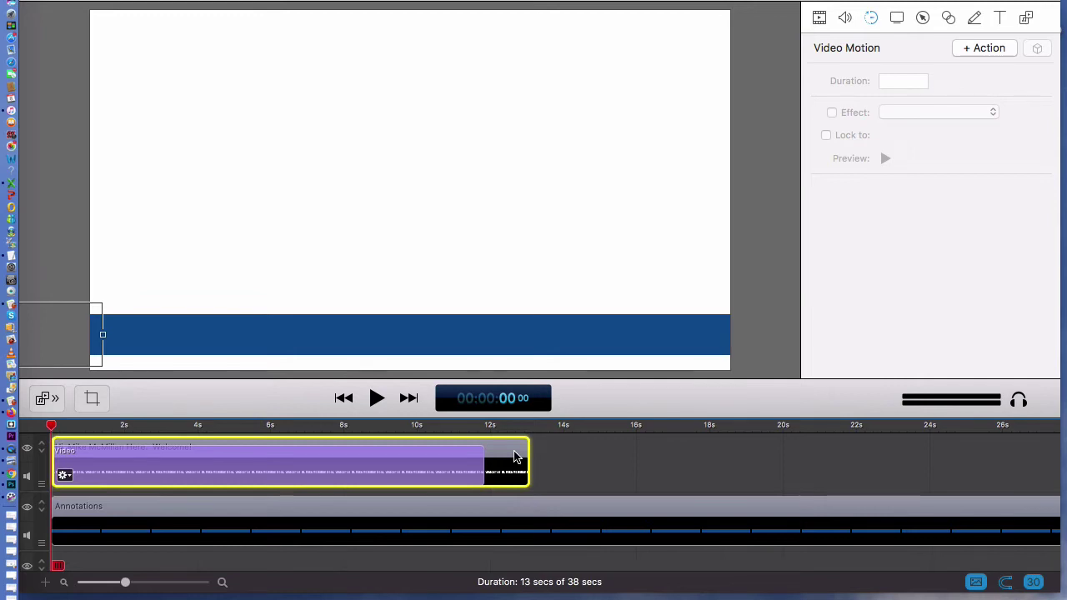
{"action": "key", "text": "super+c"}
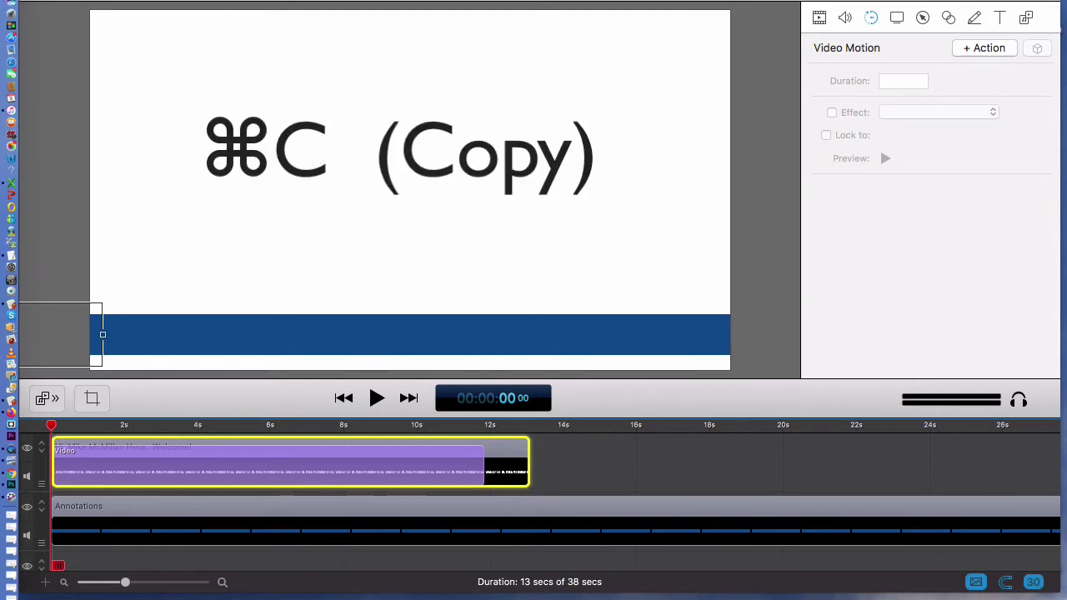
{"action": "left_click", "coordinate": [166, 0]}
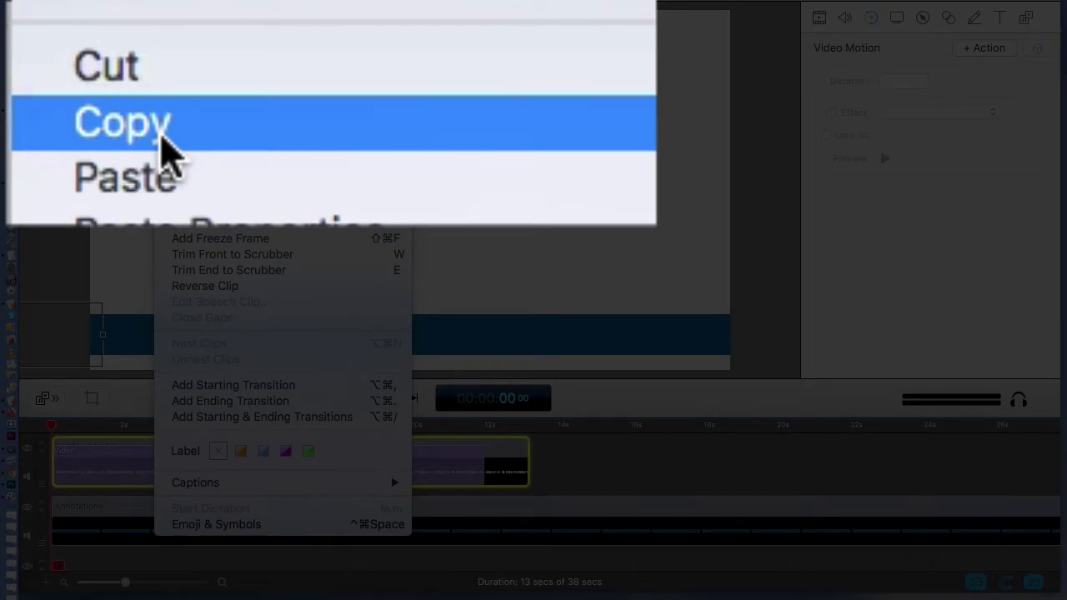
{"action": "left_click", "coordinate": [83, 112]}
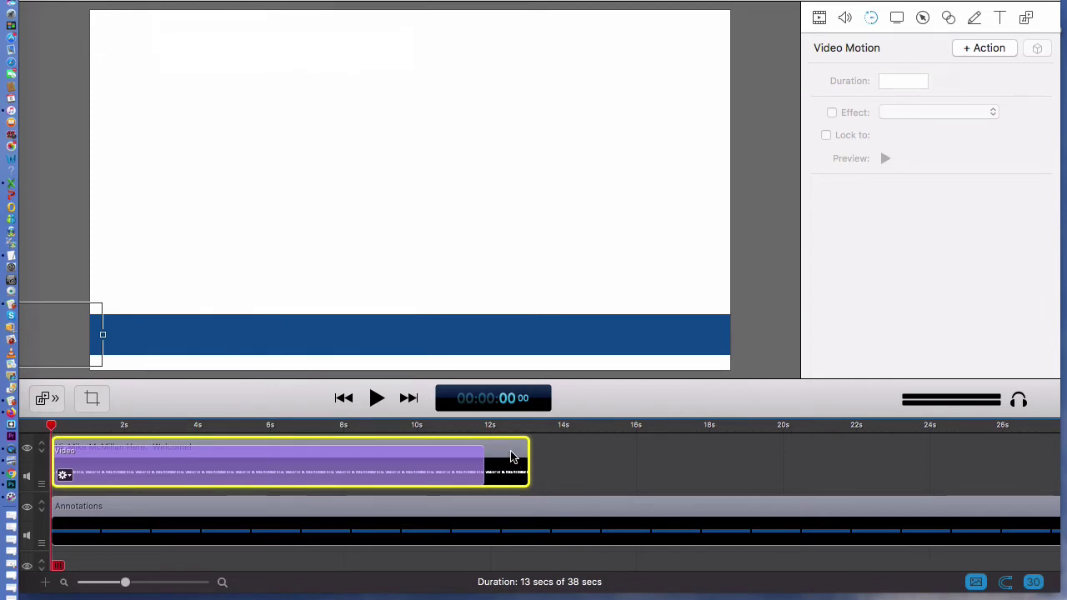
{"action": "left_click_drag", "start_coordinate": [497, 426], "coordinate": [531, 432]}
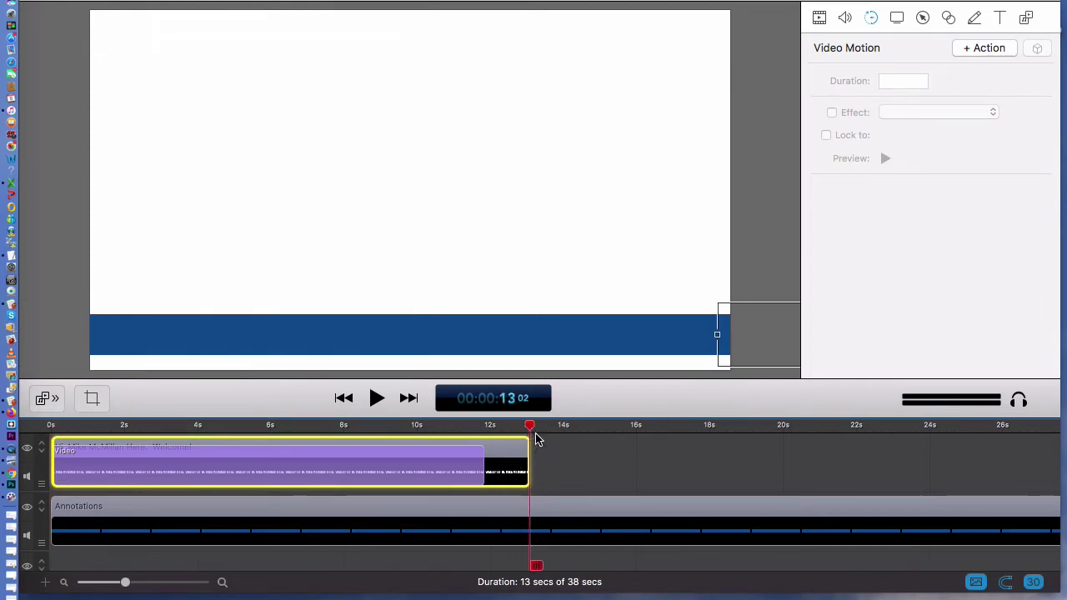
{"action": "key", "text": "super+v"}
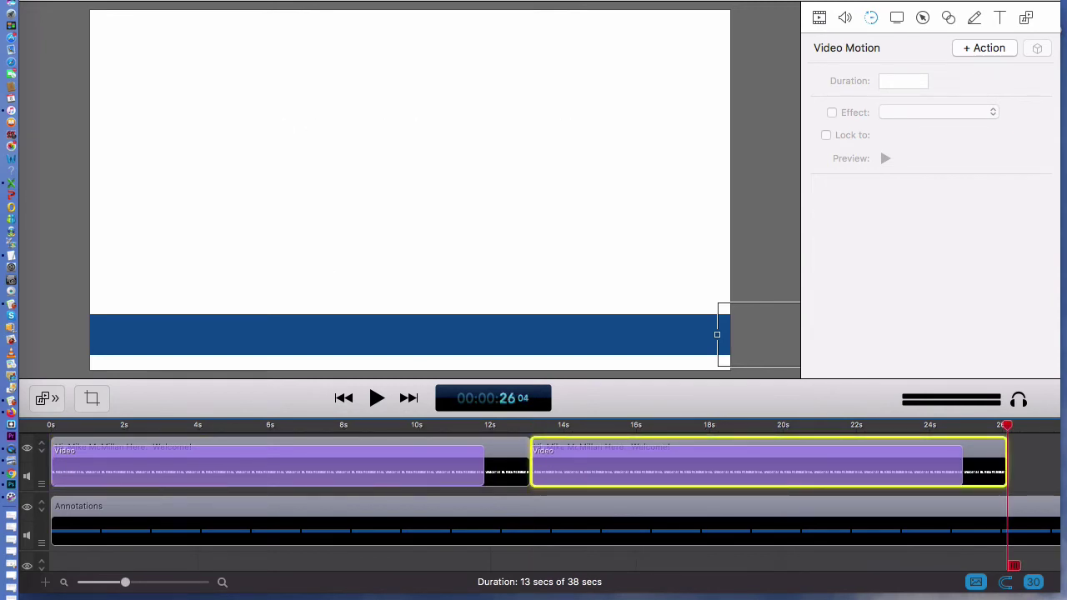
{"action": "left_click", "coordinate": [167, 0]}
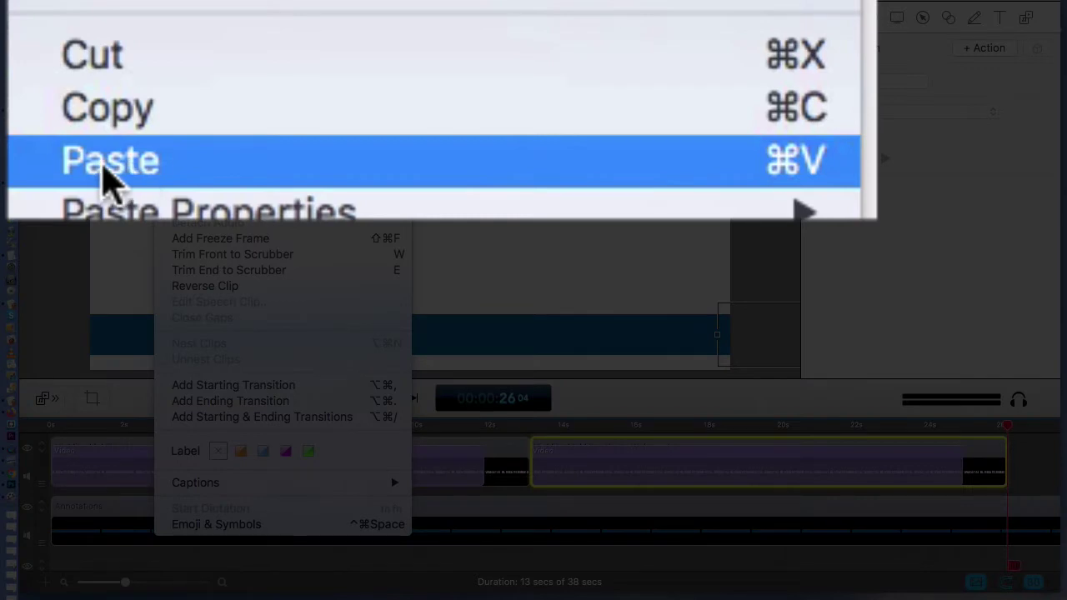
{"action": "left_click", "coordinate": [107, 172]}
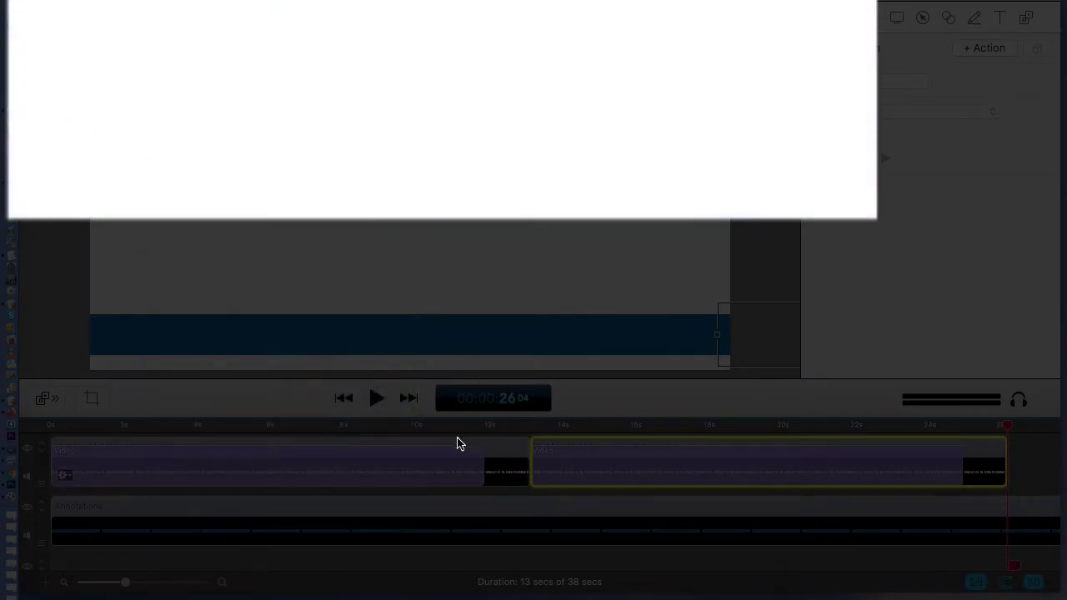
Step: Play from about 10 seconds until the second text clip's wording is fully inside the blue bar at about 19 seconds
{"action": "left_click", "coordinate": [431, 429]}
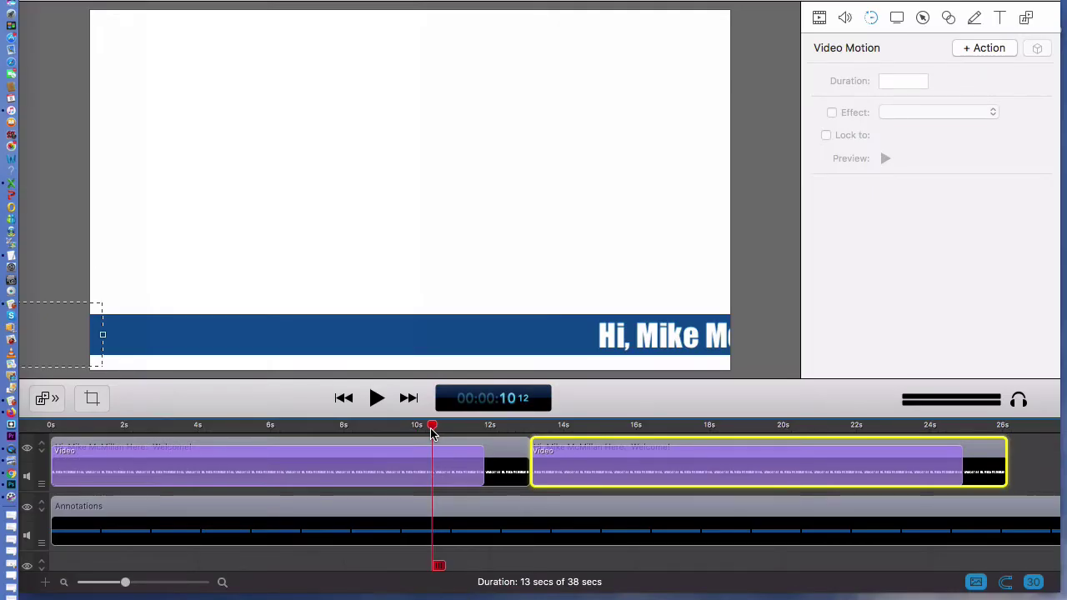
{"action": "left_click", "coordinate": [413, 429]}
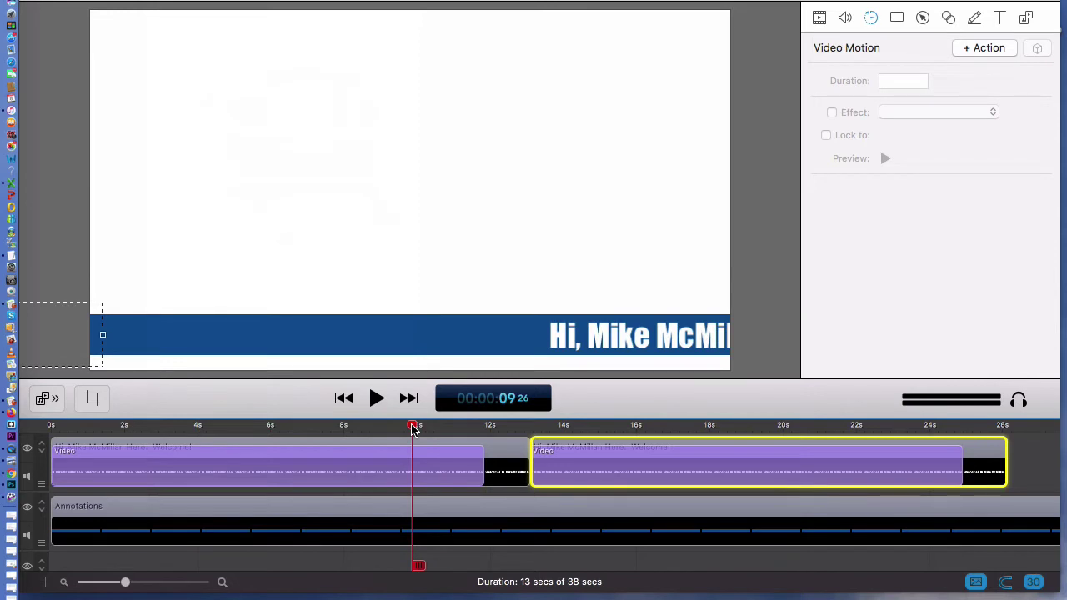
{"action": "key", "text": "space"}
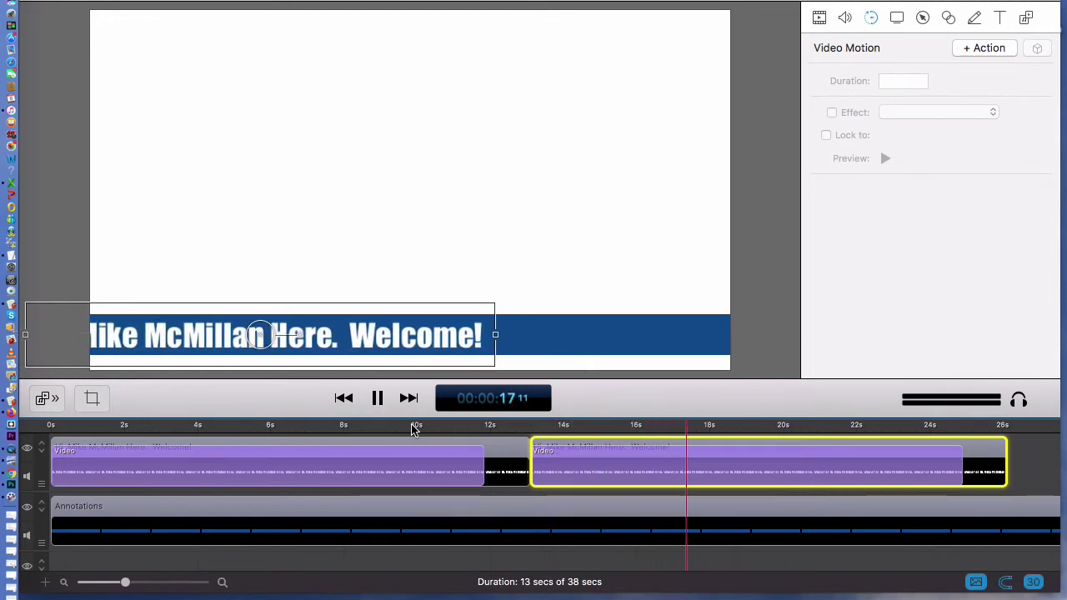
{"action": "key", "text": "space"}
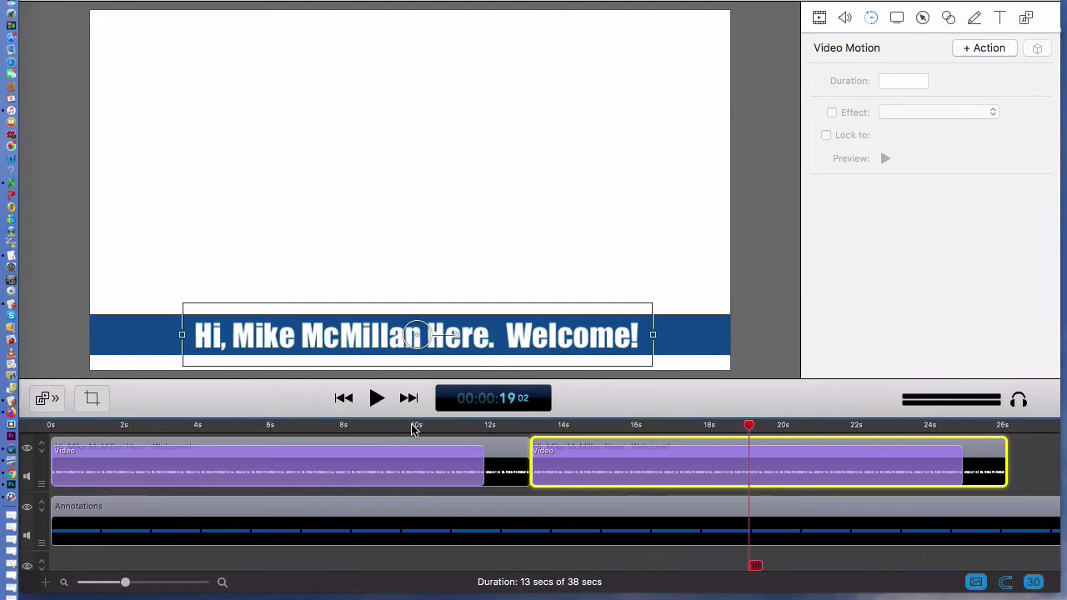
Step: Replace the second text clip's wording with "Let's Make Some Cool Graphics Today..."
{"action": "double_click", "coordinate": [557, 345]}
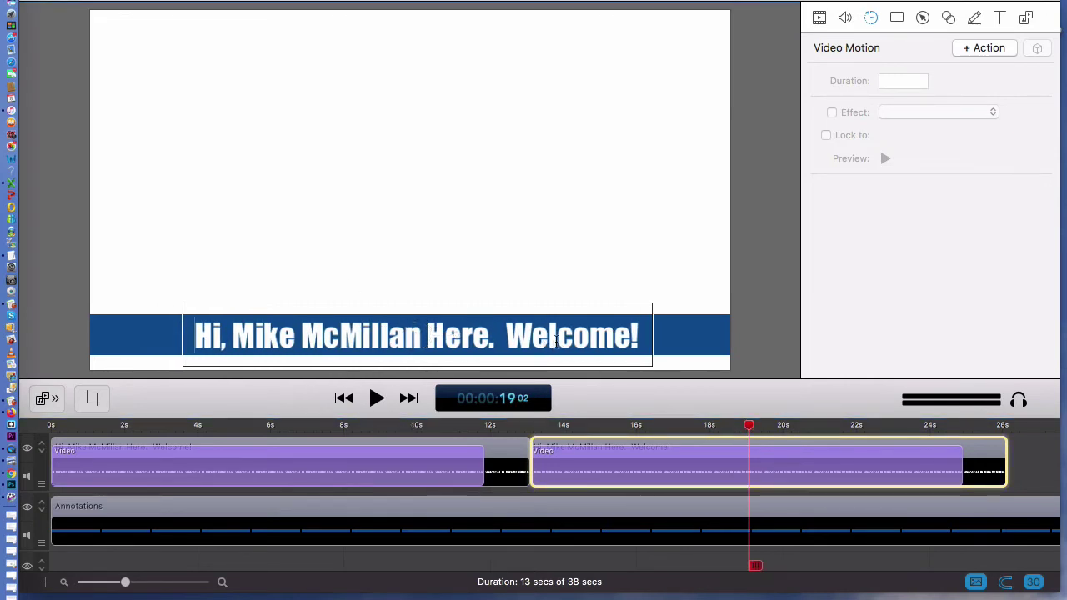
{"action": "key", "text": "super+a"}
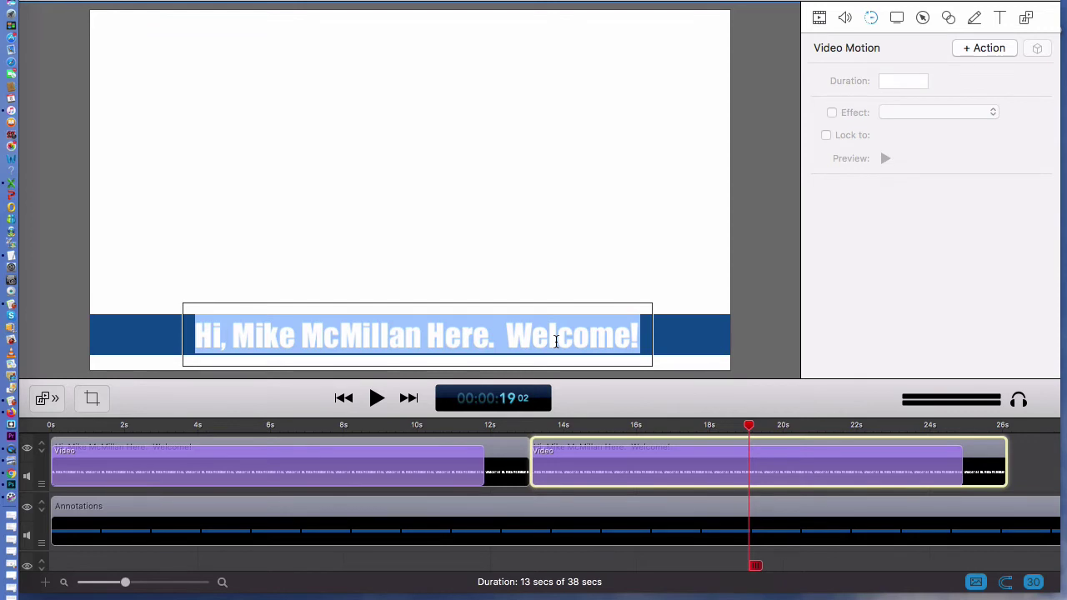
{"action": "type", "text": "Let"}
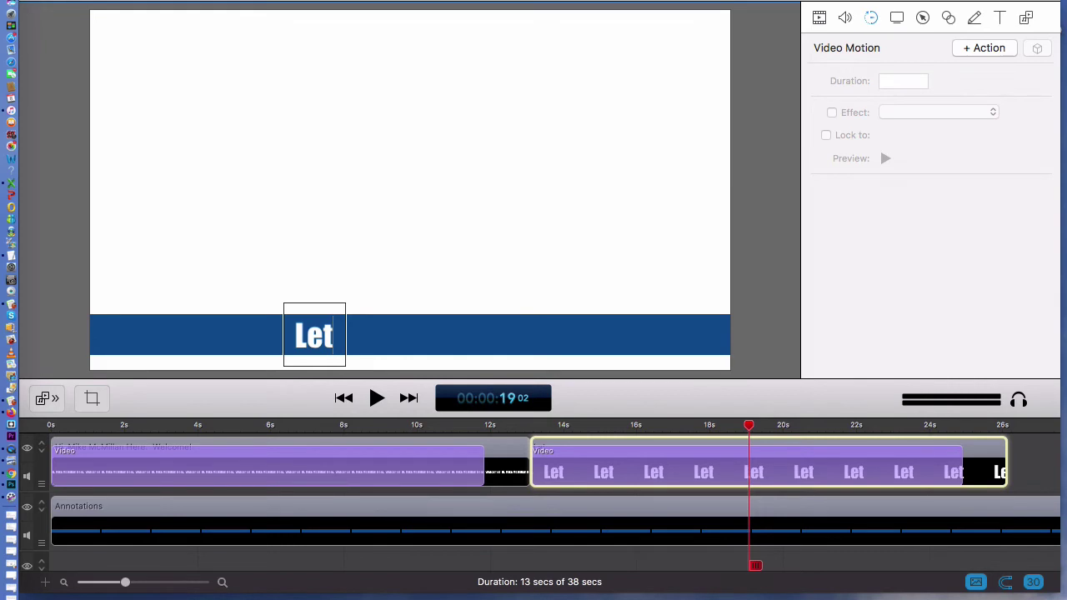
{"action": "type", "text": "'"}
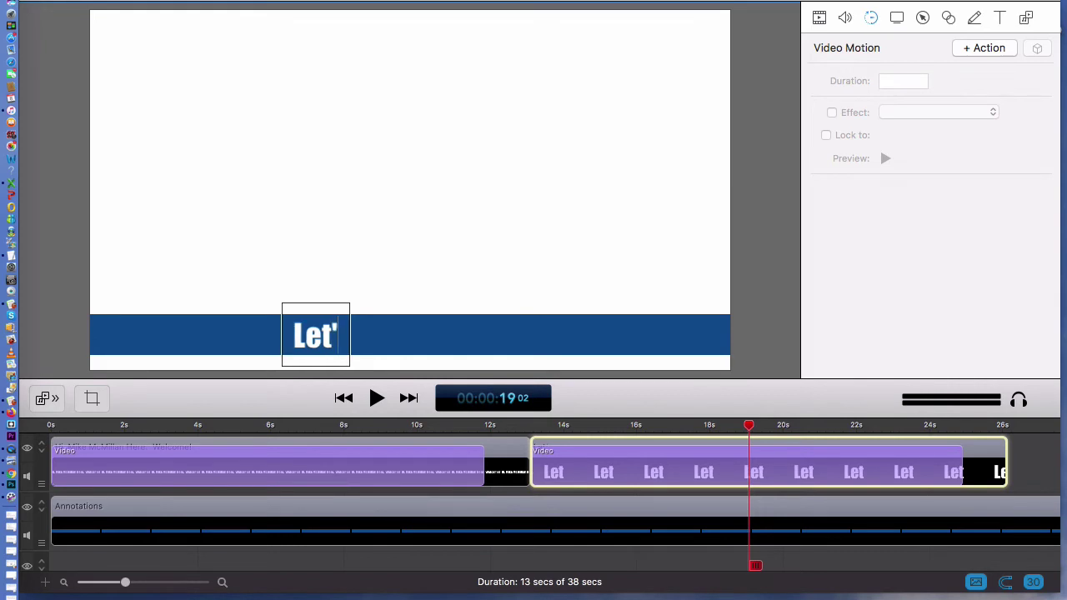
{"action": "type", "text": "s Mak"}
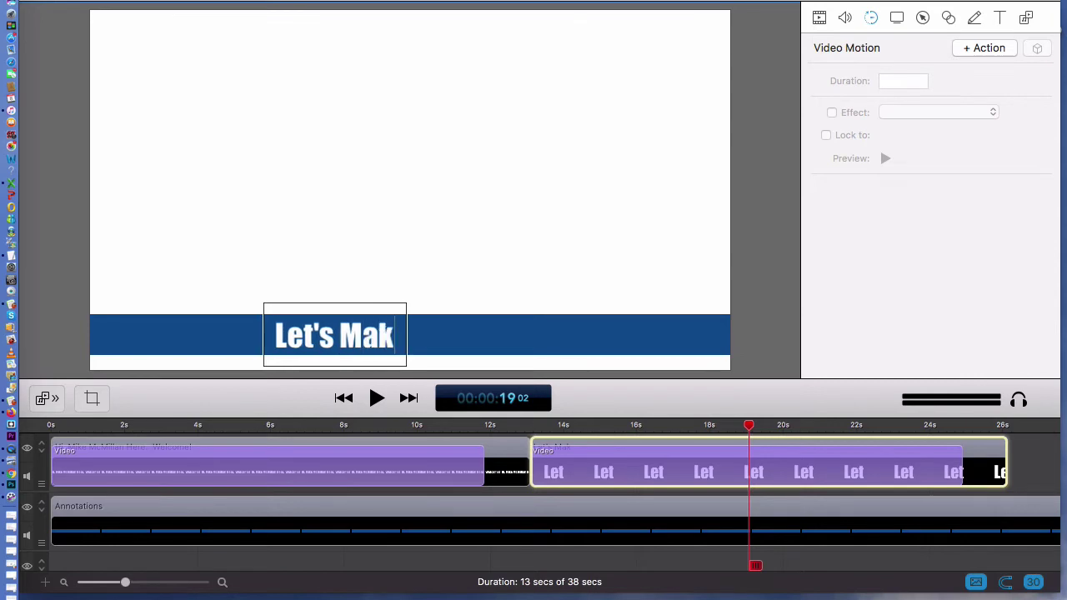
{"action": "type", "text": "e Some"}
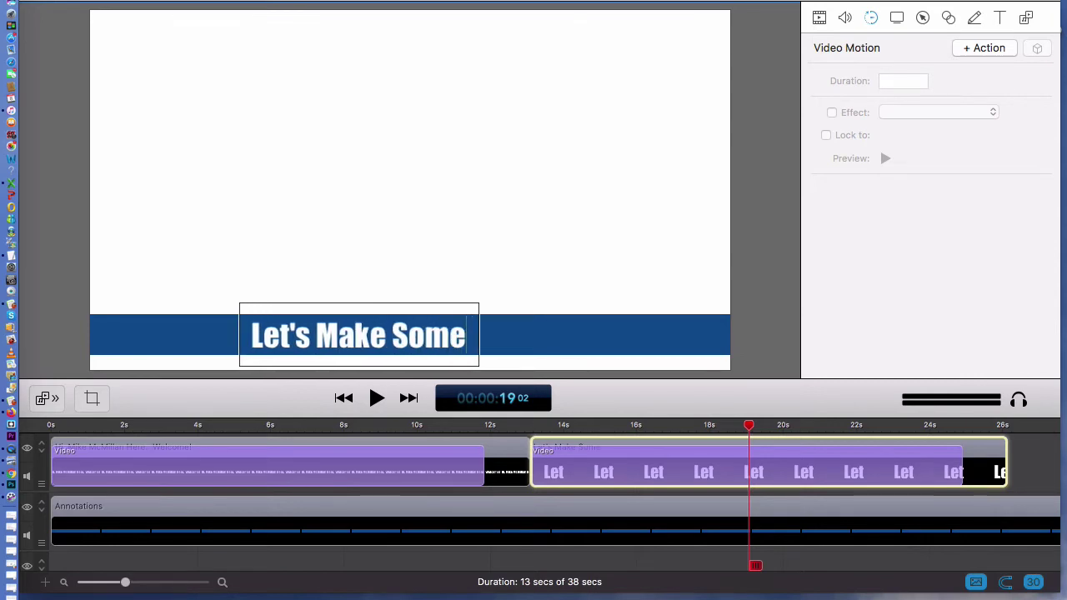
{"action": "type", "text": " Cool"}
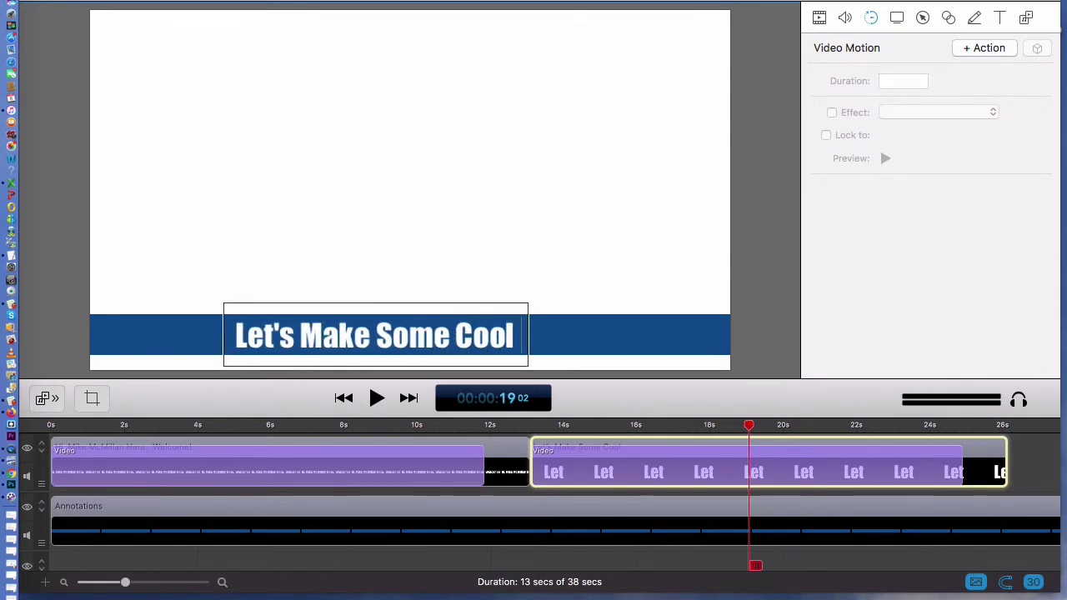
{"action": "type", "text": " Graph"}
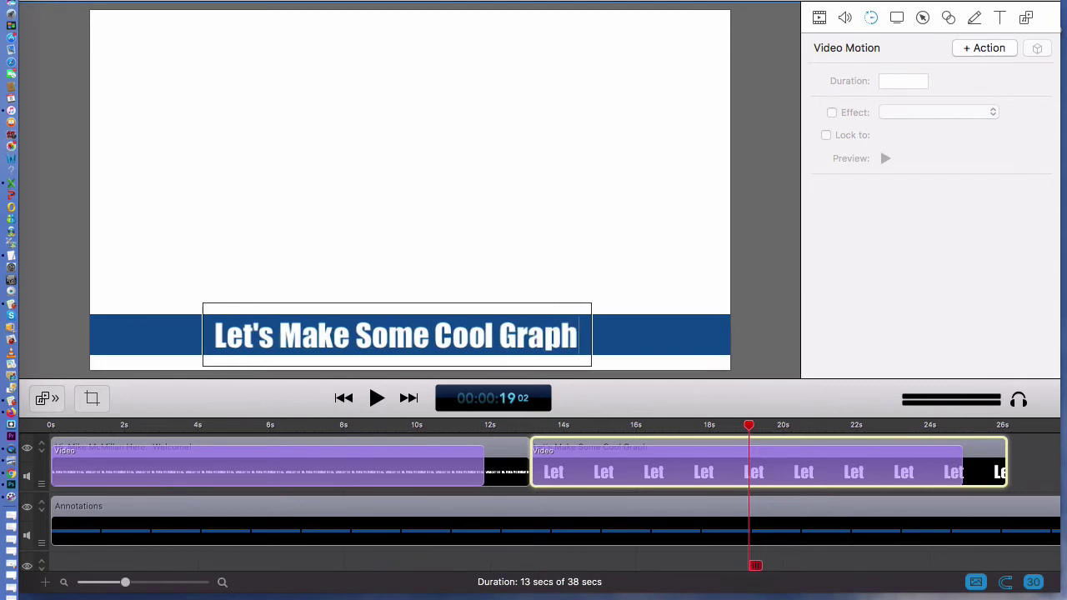
{"action": "type", "text": "ics"}
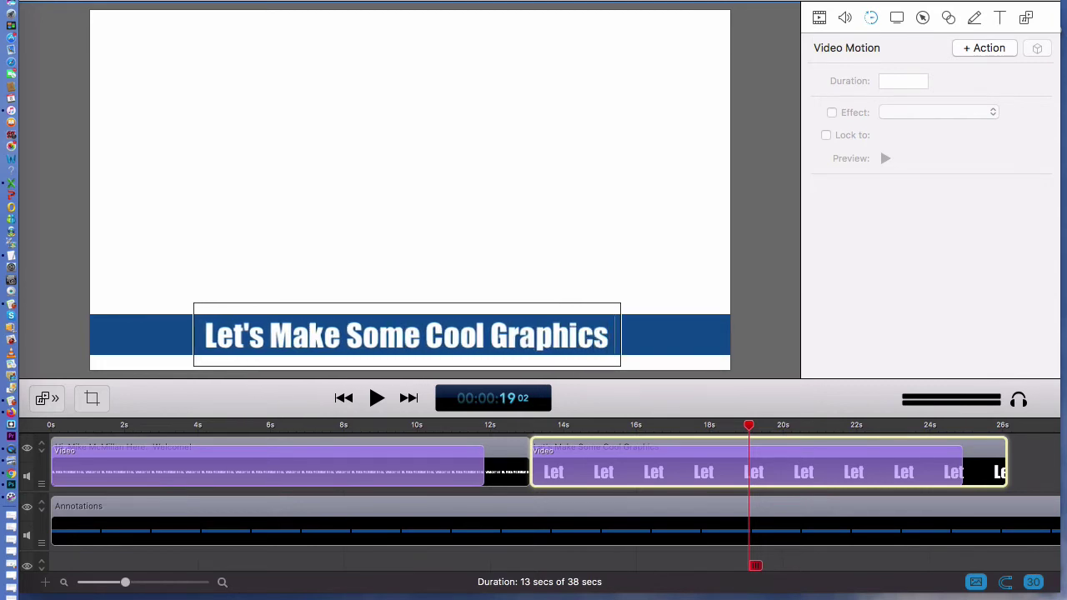
{"action": "type", "text": "Today"}
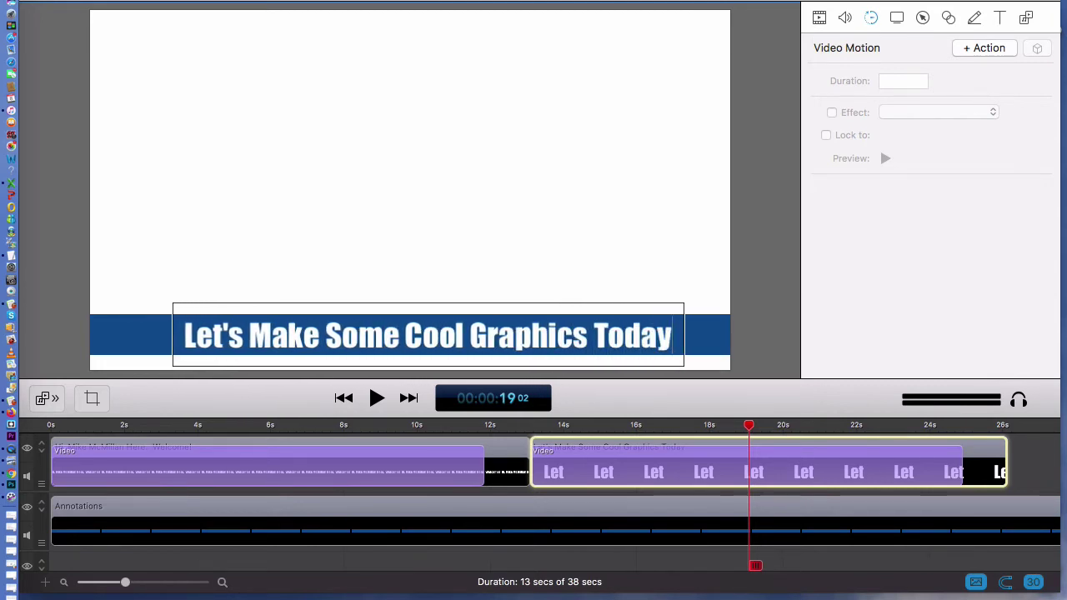
{"action": "type", "text": "..."}
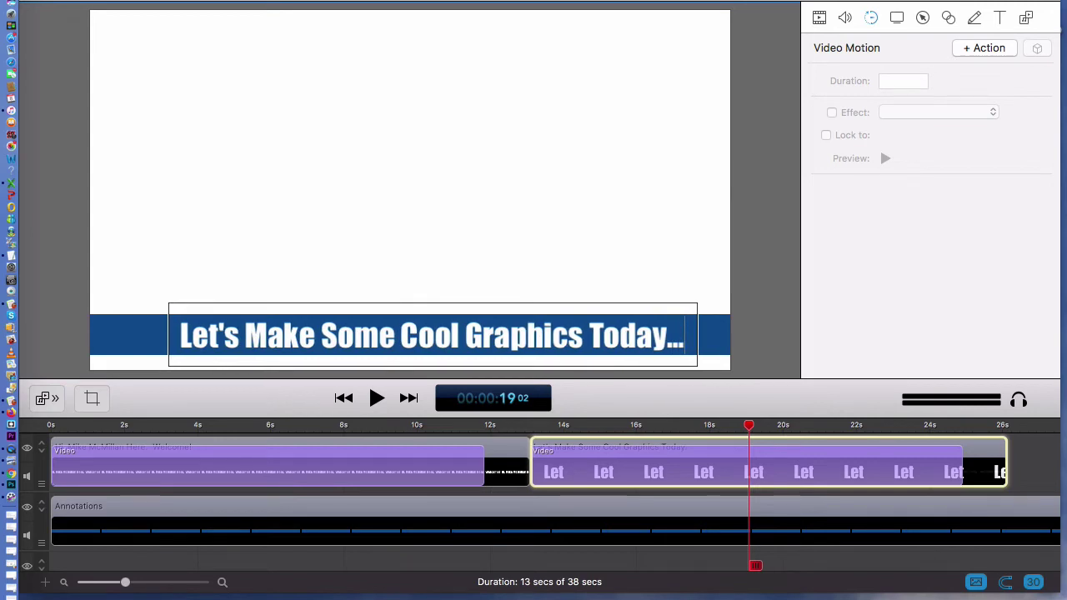
Step: Play the timeline twice from around 10 seconds to review how the second message follows the welcome message
{"action": "left_click", "coordinate": [443, 426]}
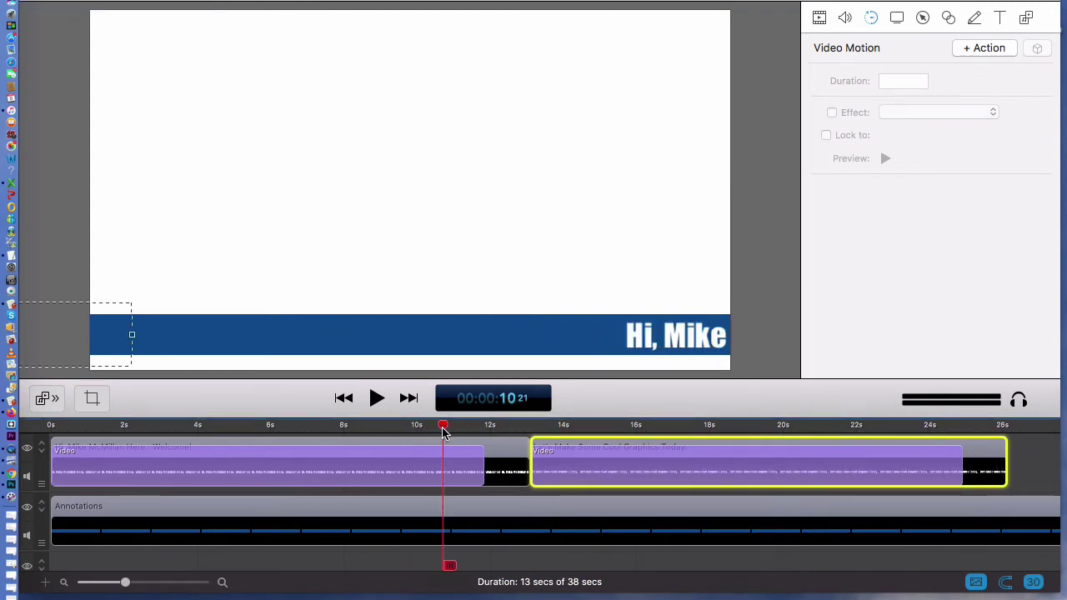
{"action": "key", "text": "space"}
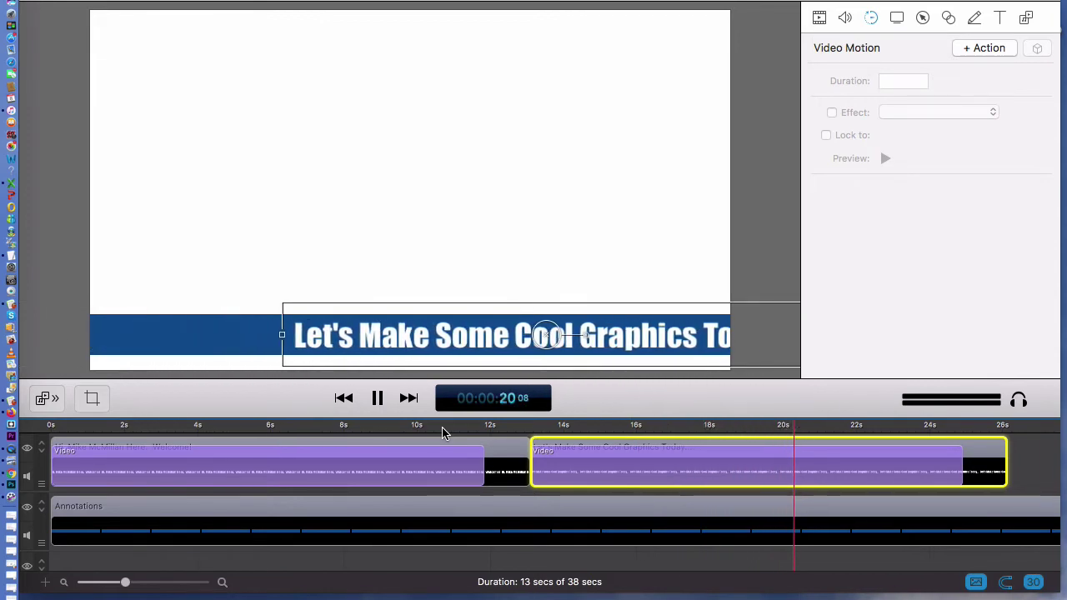
{"action": "key", "text": "space"}
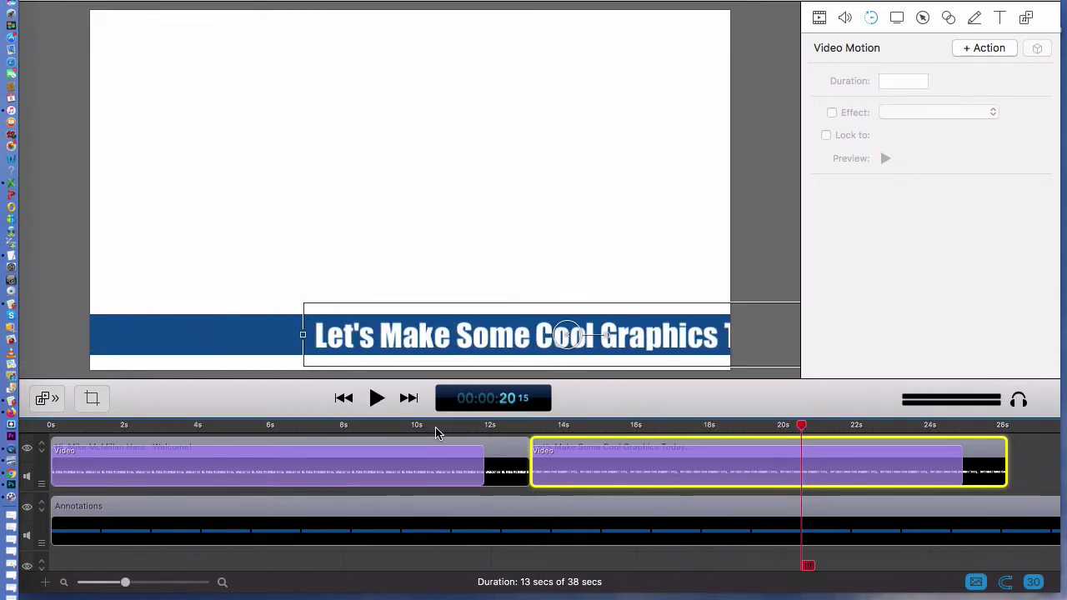
{"action": "left_click", "coordinate": [413, 430]}
{"action": "key", "text": "space"}
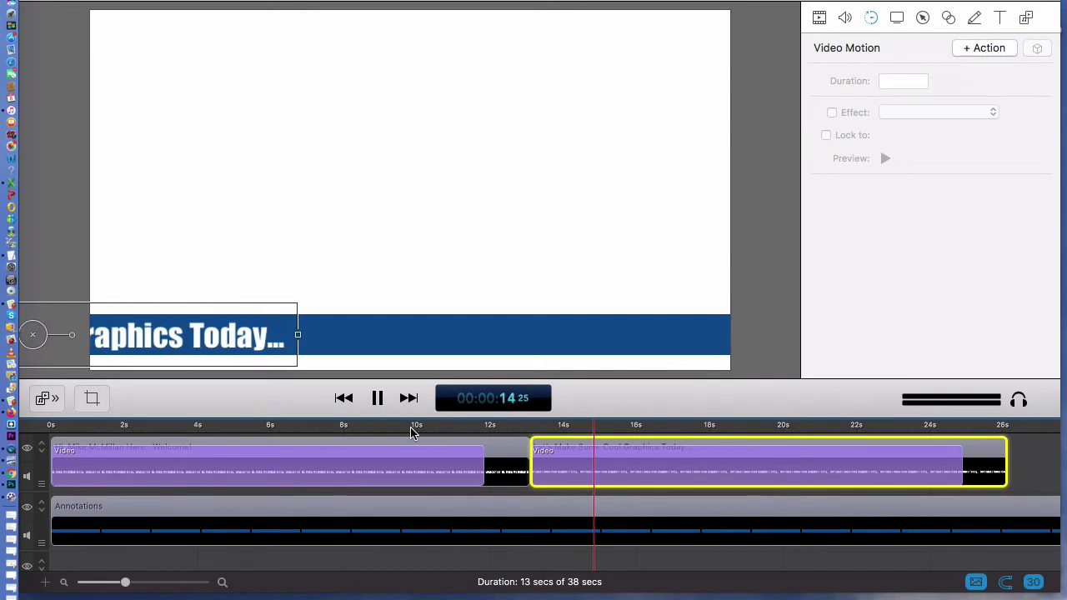
{"action": "key", "text": "space"}
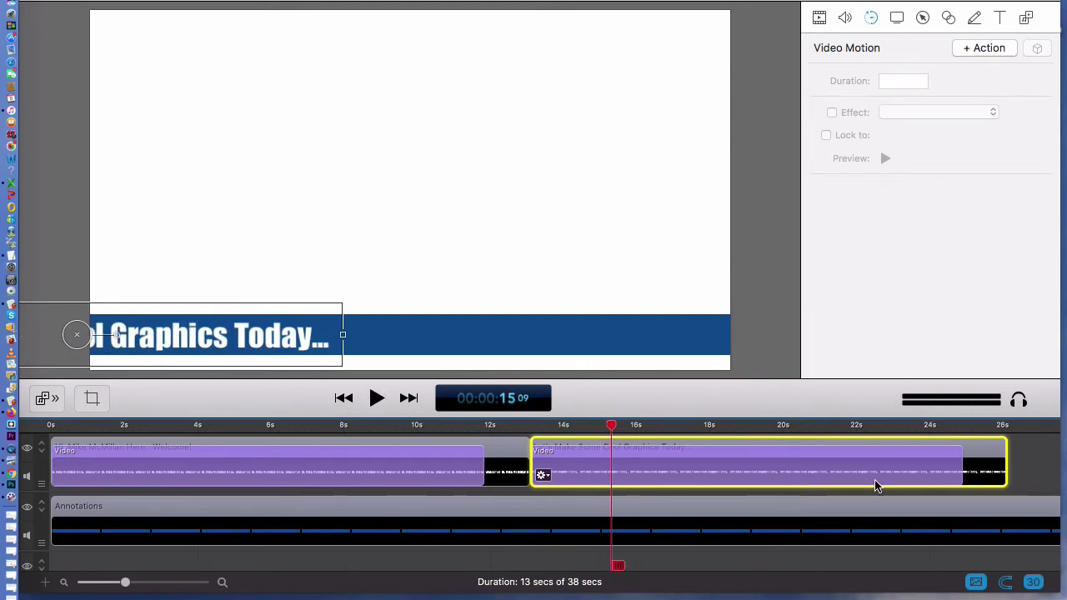
Step: Move all clips down one track and place the second text clip on the freed track above, starting at about 7 seconds
{"action": "key", "text": "super+a"}
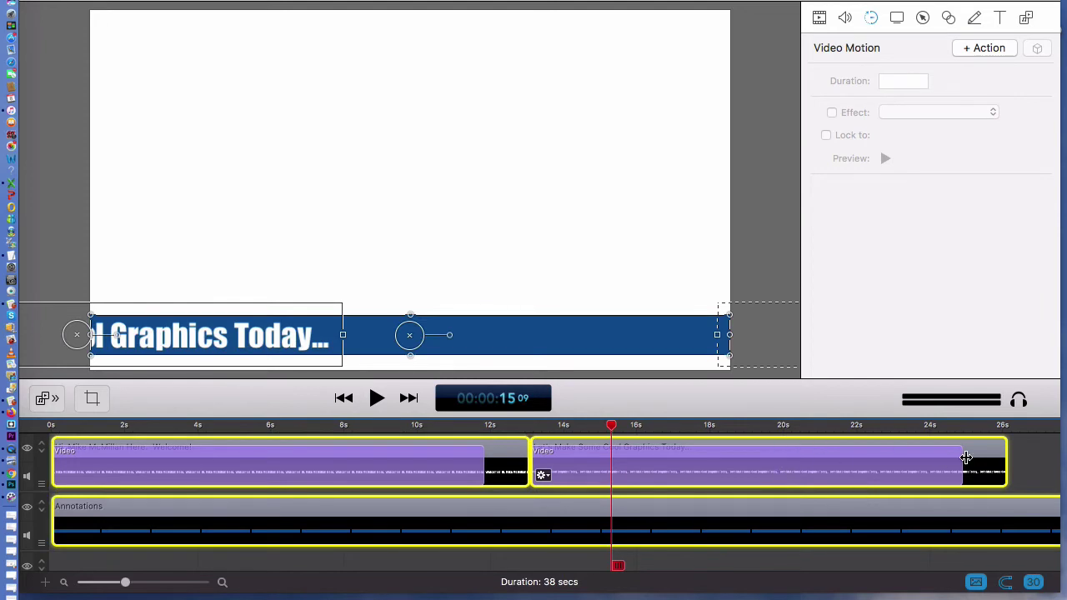
{"action": "left_click_drag", "start_coordinate": [992, 456], "coordinate": [995, 505]}
{"action": "left_click", "coordinate": [822, 476]}
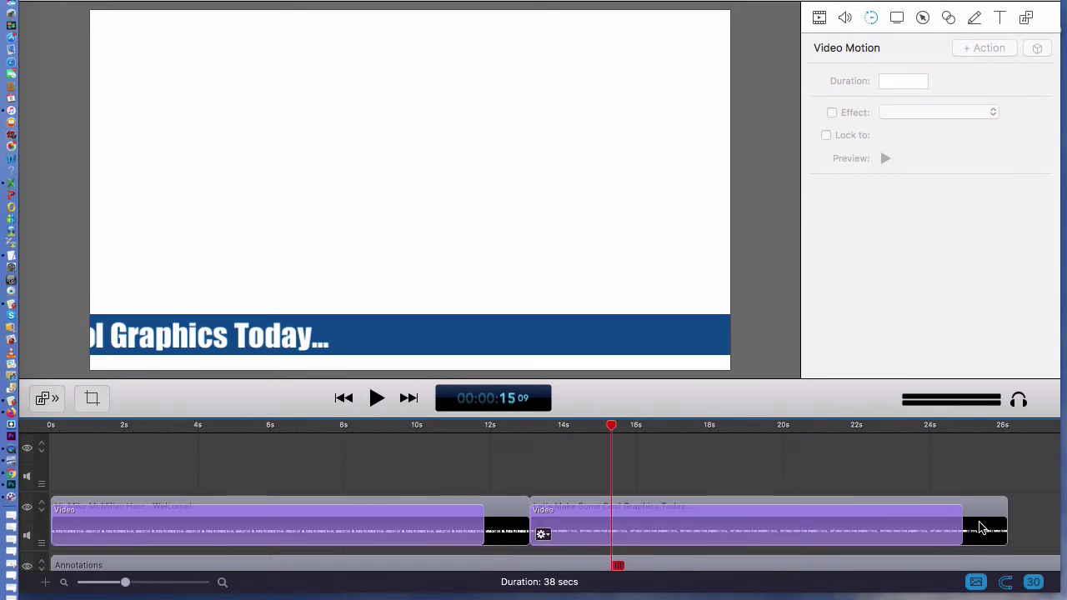
{"action": "left_click_drag", "start_coordinate": [987, 517], "coordinate": [766, 478]}
Step: Check the gap between the messages at about 10 seconds and shift the second text clip to start at about 6 seconds
{"action": "left_click", "coordinate": [392, 427]}
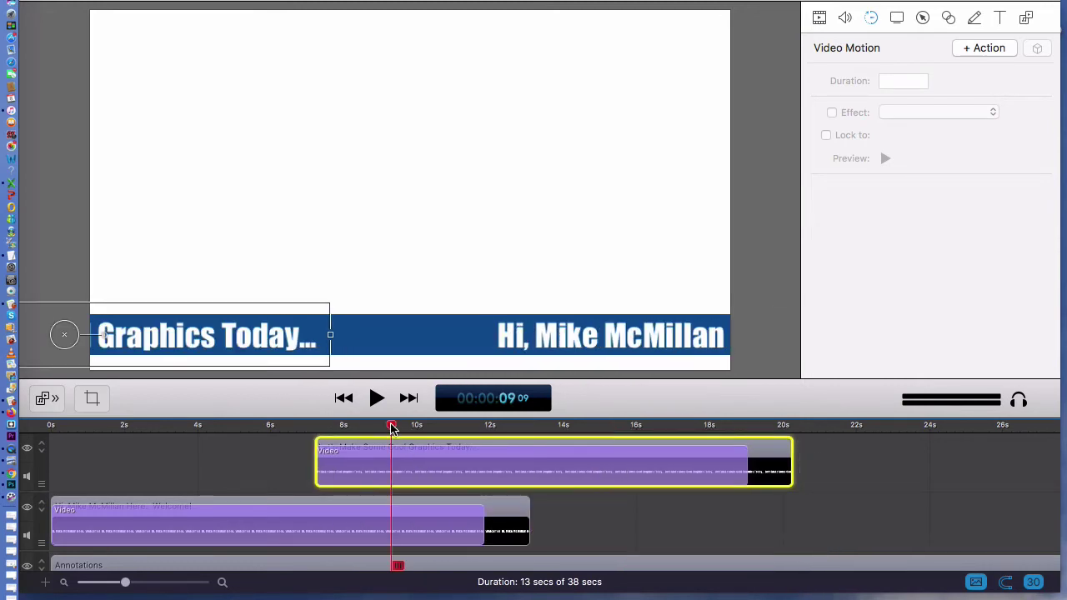
{"action": "left_click_drag", "start_coordinate": [392, 427], "coordinate": [431, 429]}
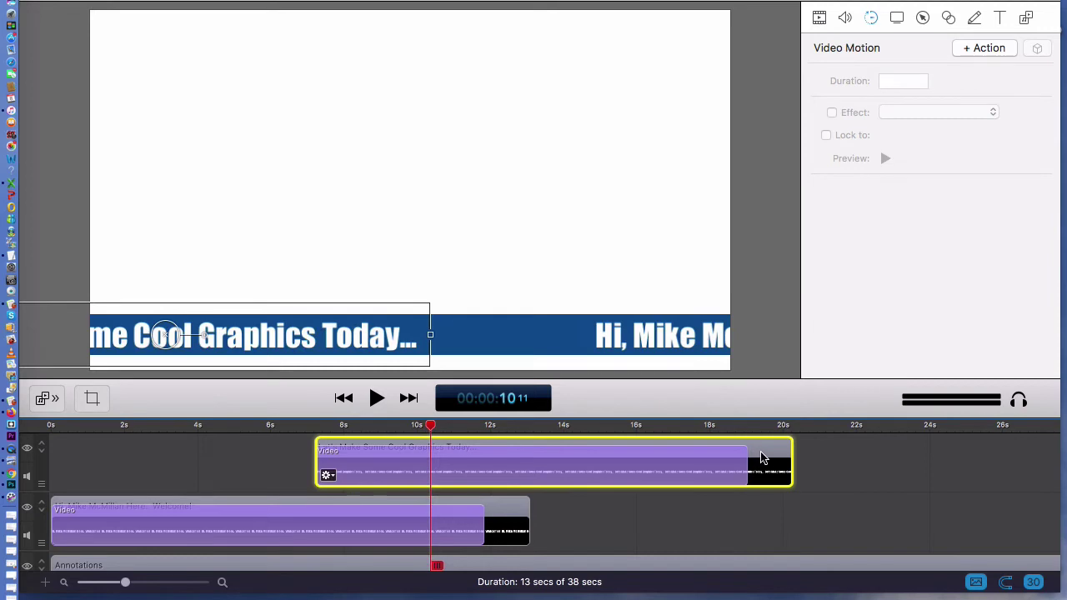
{"action": "left_click_drag", "start_coordinate": [761, 457], "coordinate": [714, 464]}
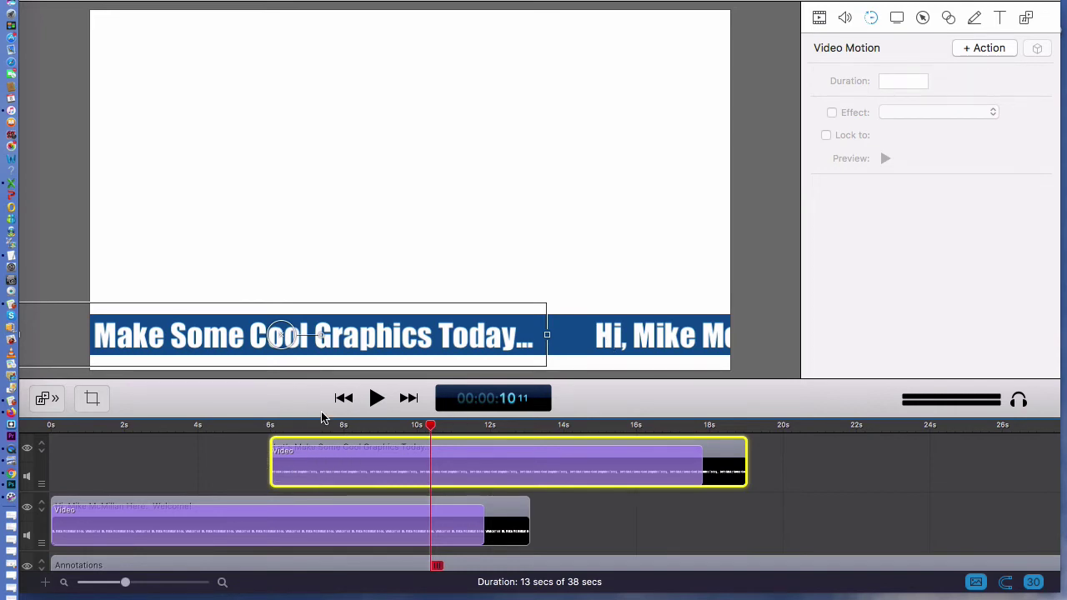
Step: Play the timeline from the start past the end of the second text clip to review both scrolling messages
{"action": "left_click", "coordinate": [343, 399]}
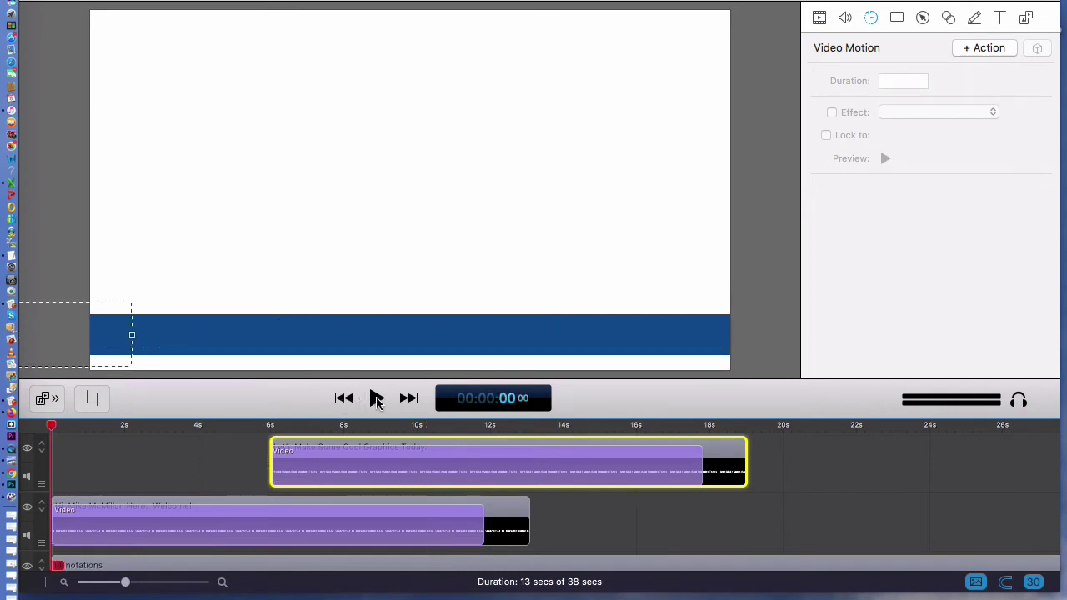
{"action": "left_click", "coordinate": [376, 400]}
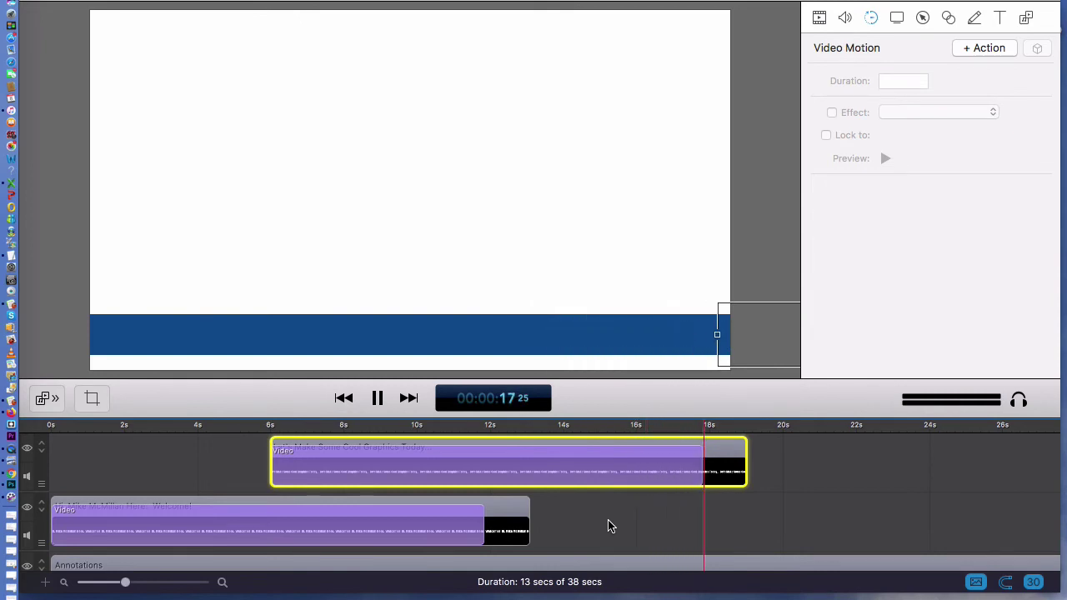
{"action": "key", "text": "space"}
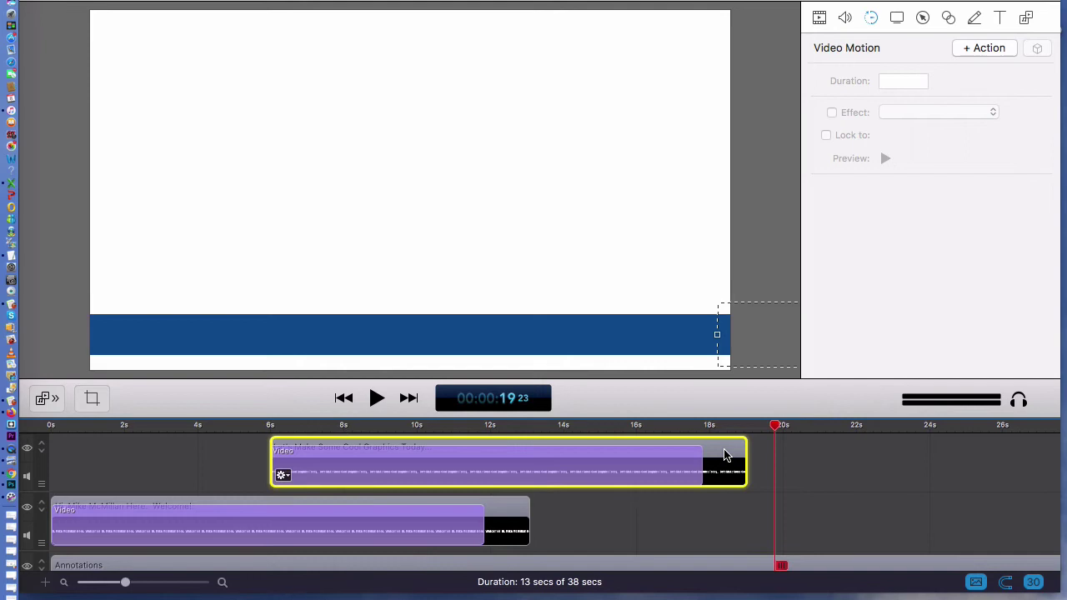
Step: Duplicate the second text clip and place the copy directly after the welcome clip on its track, at about 13 seconds
{"action": "left_click", "coordinate": [596, 427]}
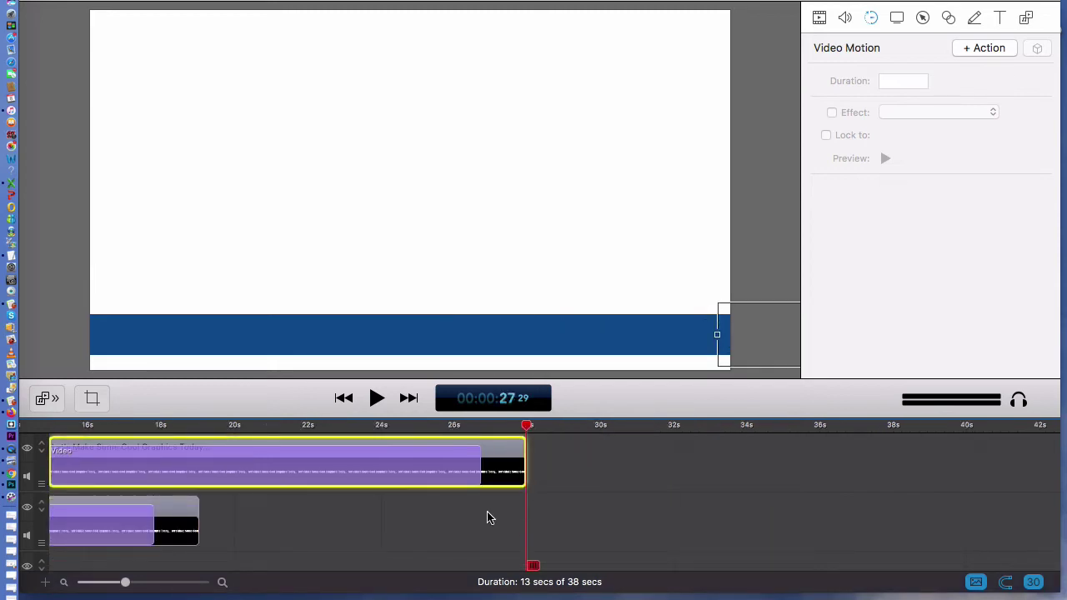
{"action": "left_click_drag", "start_coordinate": [507, 454], "coordinate": [502, 571]}
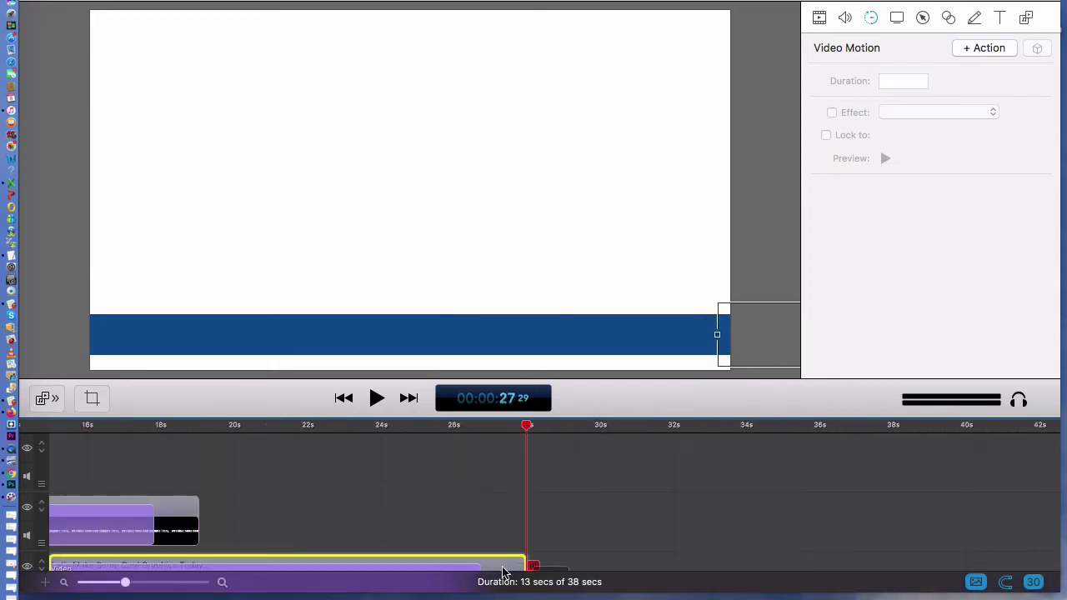
{"action": "scroll", "coordinate": [505, 575], "scroll_direction": "down", "scroll_amount": 5}
{"action": "scroll", "coordinate": [504, 575], "scroll_direction": "left", "scroll_amount": 10}
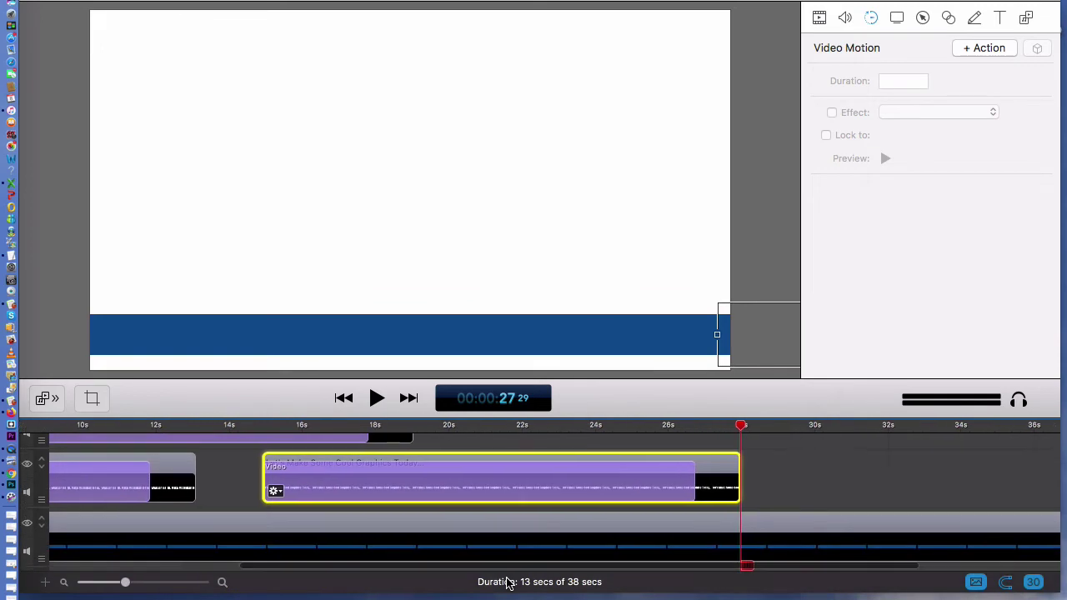
{"action": "scroll", "coordinate": [506, 582], "scroll_direction": "left", "scroll_amount": 2}
{"action": "left_click", "coordinate": [540, 474]}
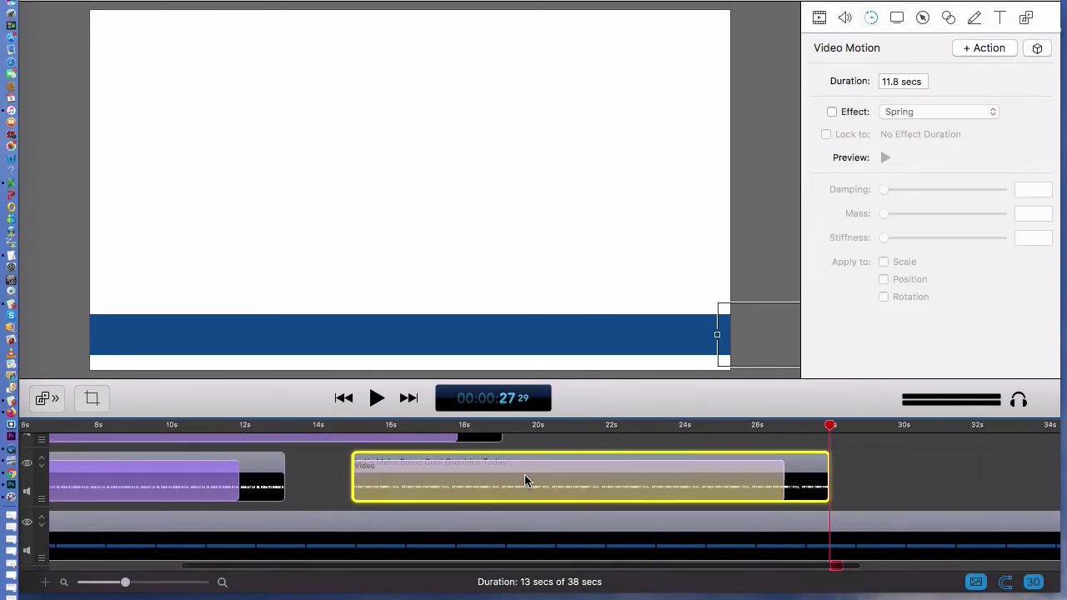
{"action": "left_click_drag", "start_coordinate": [815, 464], "coordinate": [742, 468]}
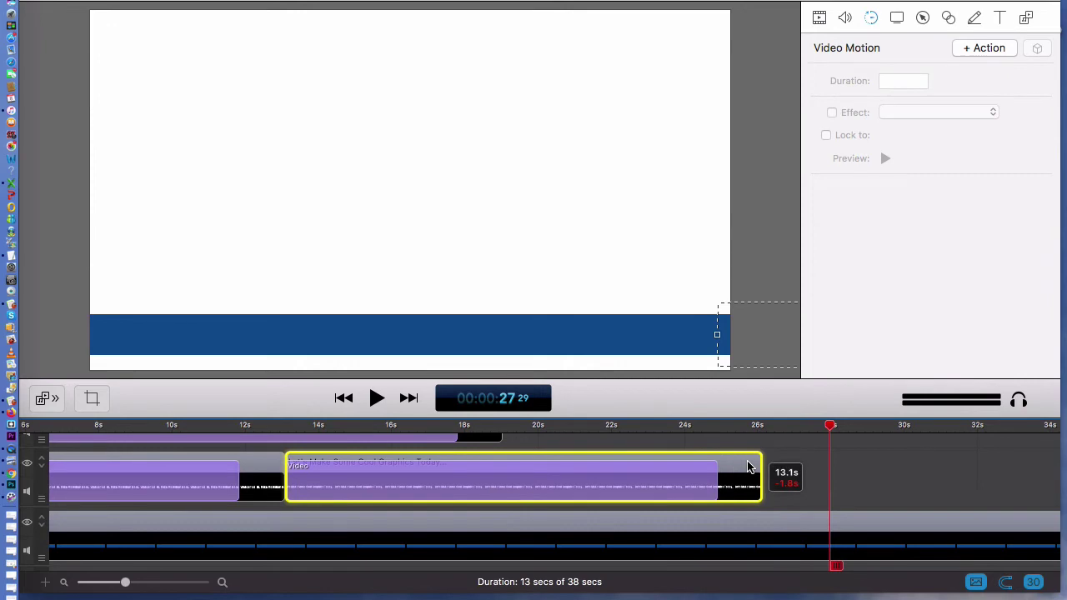
Step: Open the duplicated clip's text for editing at about 20 seconds, then delete the duplicate clip
{"action": "left_click", "coordinate": [552, 435]}
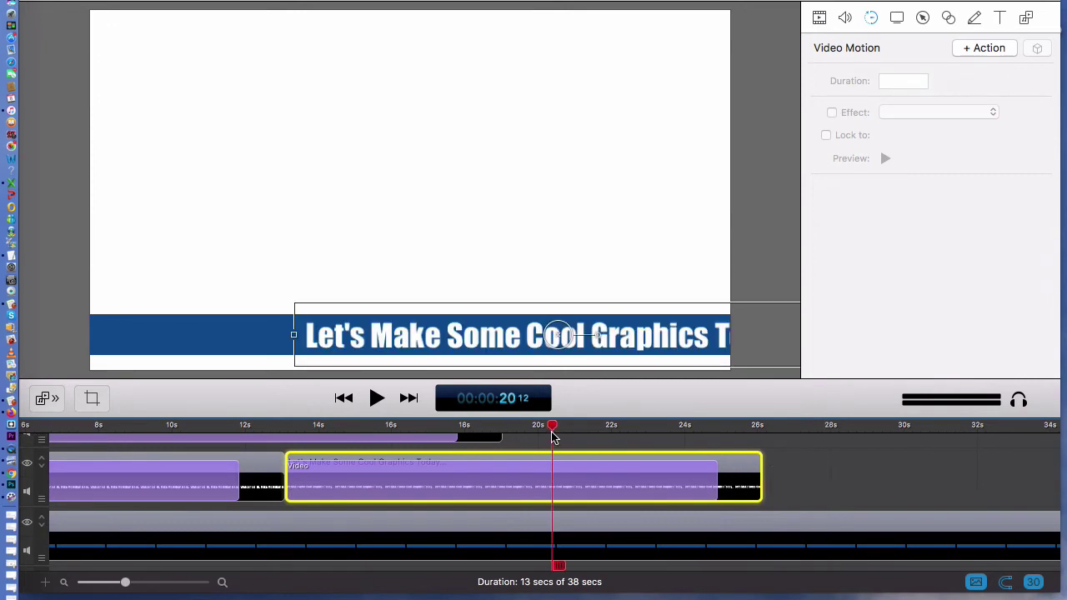
{"action": "double_click", "coordinate": [419, 335]}
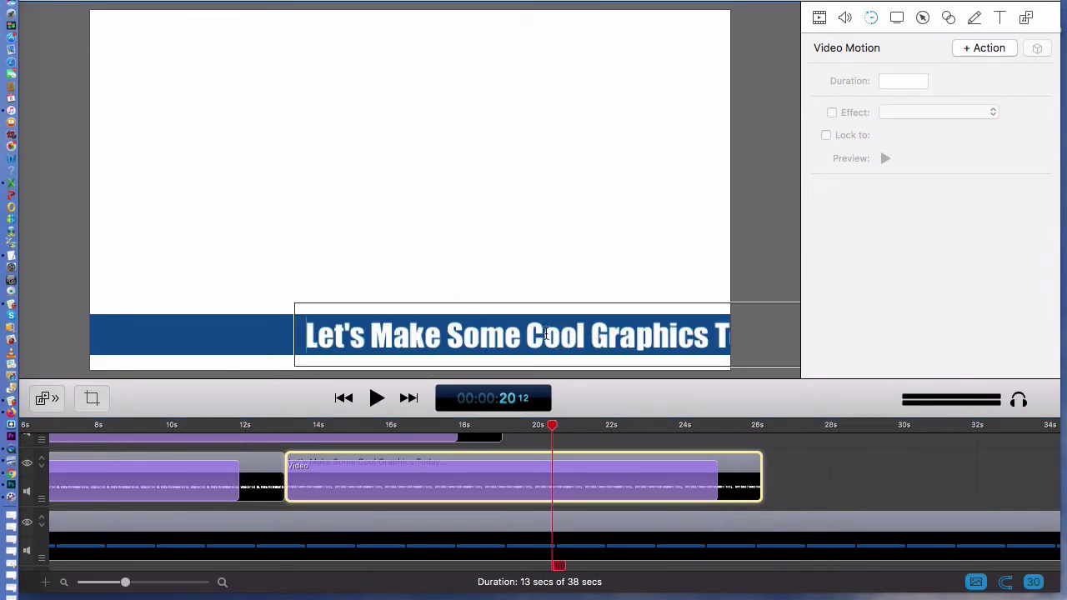
{"action": "left_click", "coordinate": [744, 480]}
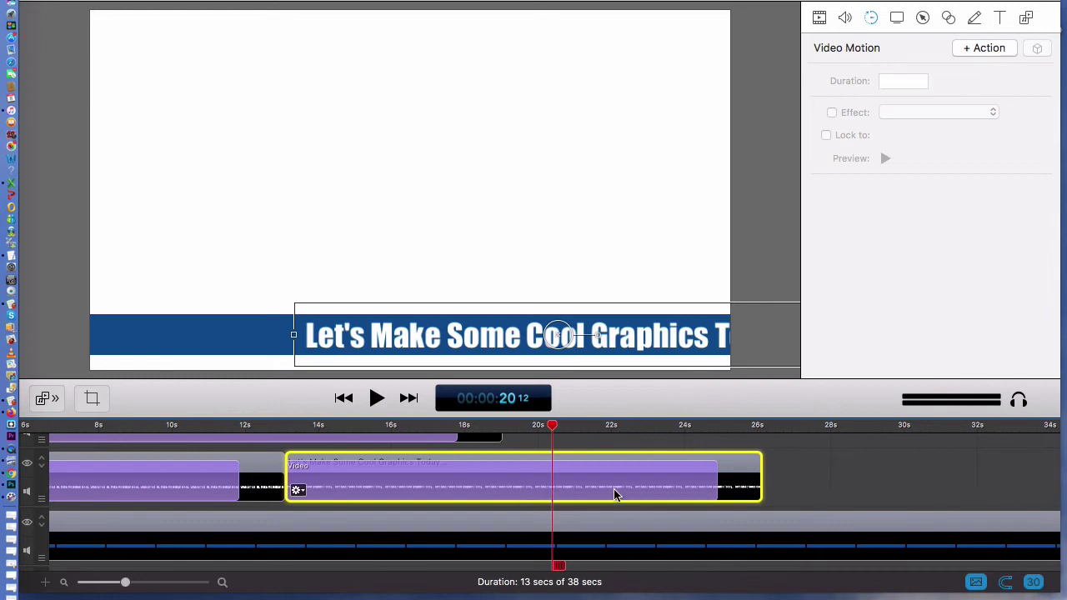
{"action": "key", "text": "Delete"}
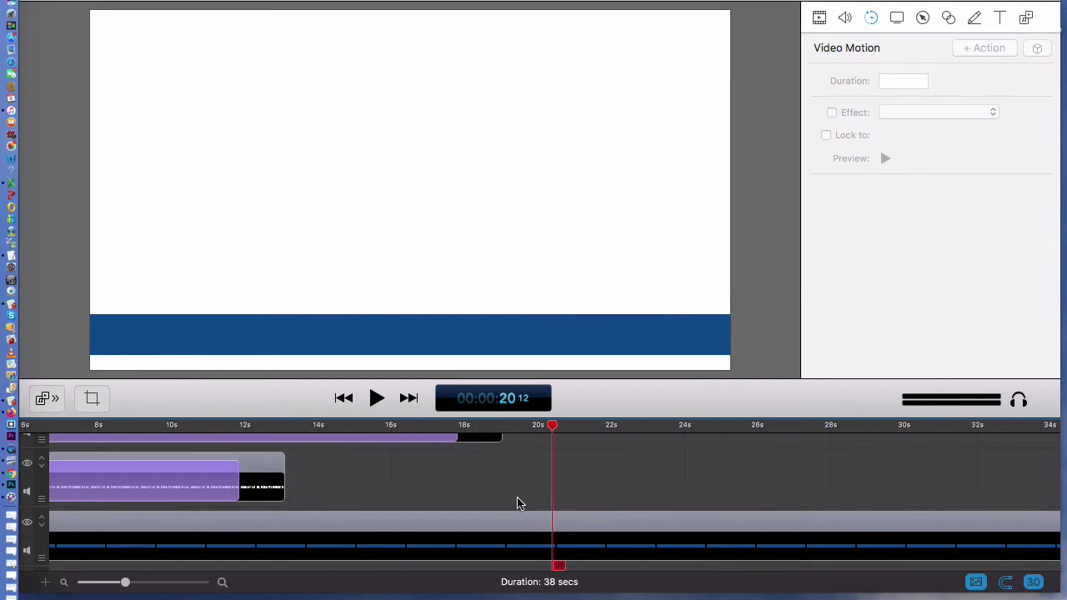
Step: Play from about 11 seconds to about 17 seconds to review the second message leaving the blue bar
{"action": "left_click", "coordinate": [226, 427]}
{"action": "key", "text": "space"}
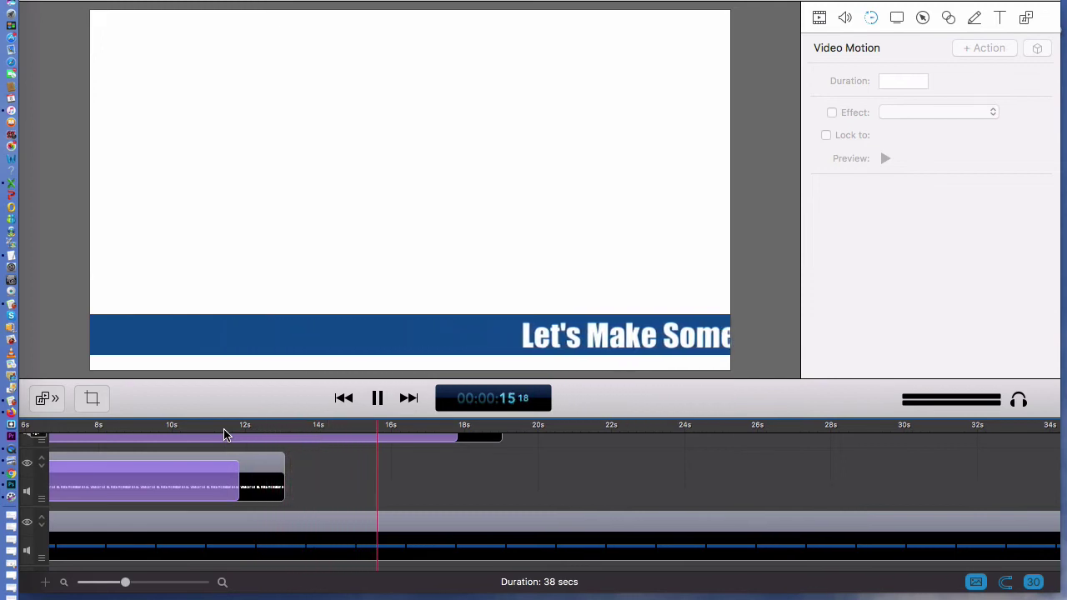
{"action": "key", "text": "space"}
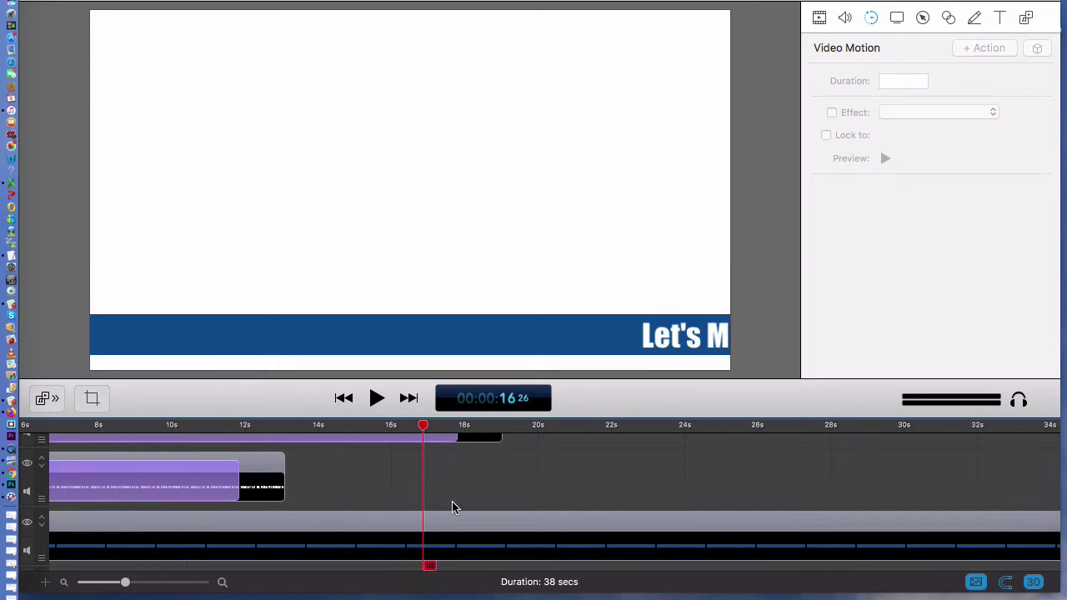
Step: Play from about 17 seconds to about 18 seconds to review the second message fully leaving the blue bar
{"action": "left_click", "coordinate": [446, 427]}
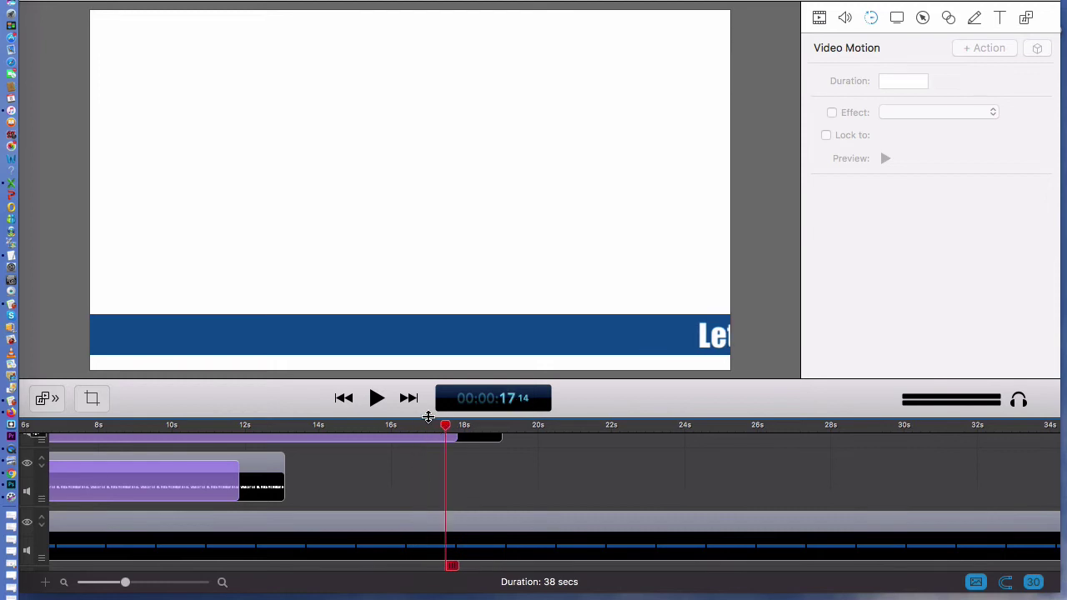
{"action": "key", "text": "space"}
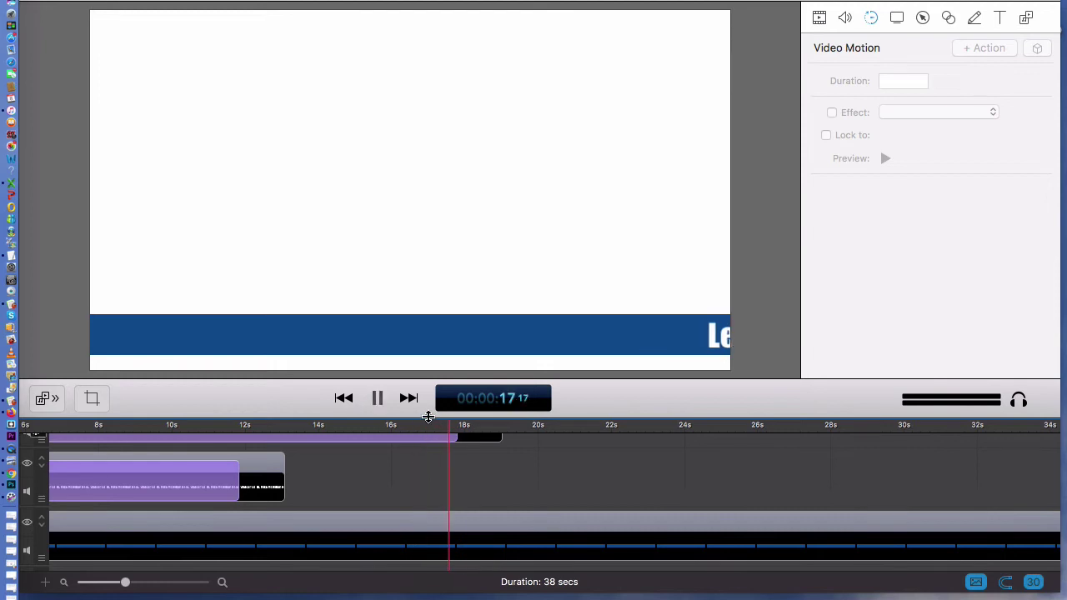
{"action": "key", "text": "space"}
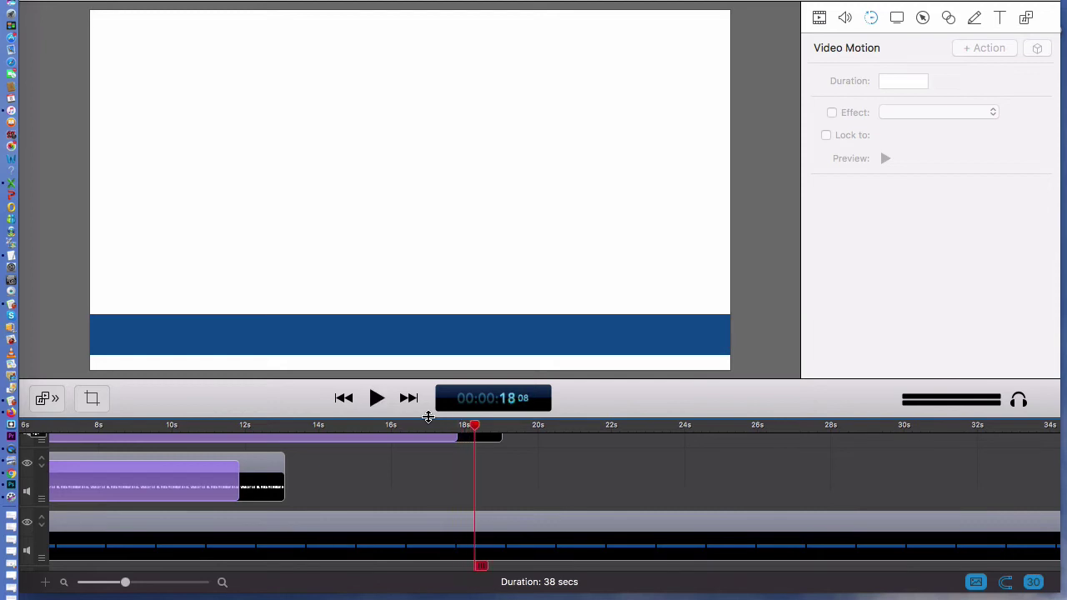
Step: Shorten the blue bar clip to 19 seconds so it ends together with the second text clip
{"action": "left_click", "coordinate": [994, 548]}
{"action": "scroll", "coordinate": [994, 548], "scroll_direction": "right", "scroll_amount": 5}
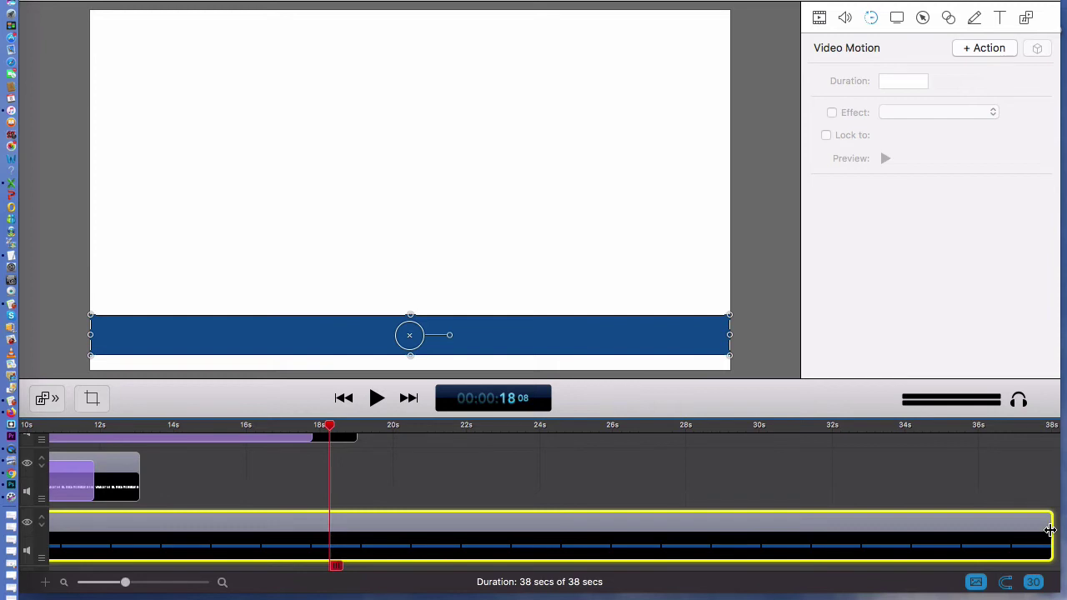
{"action": "left_click_drag", "start_coordinate": [1049, 529], "coordinate": [325, 498]}
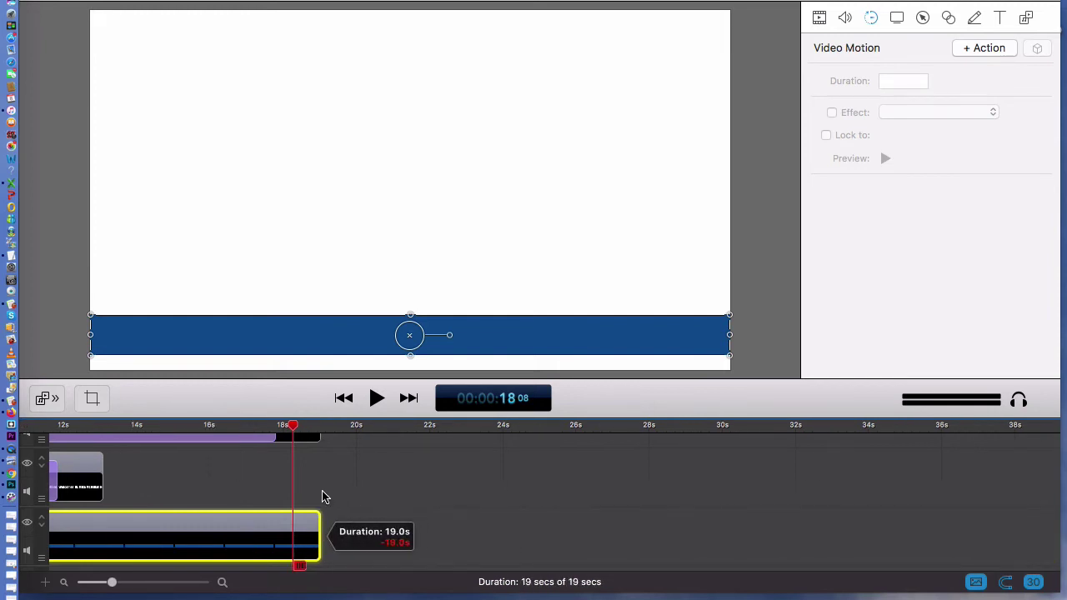
Step: Play from about 16 seconds to the end of the timeline to review the shortened blue bar
{"action": "scroll", "coordinate": [325, 498], "scroll_direction": "left", "scroll_amount": 10}
{"action": "left_click", "coordinate": [637, 427]}
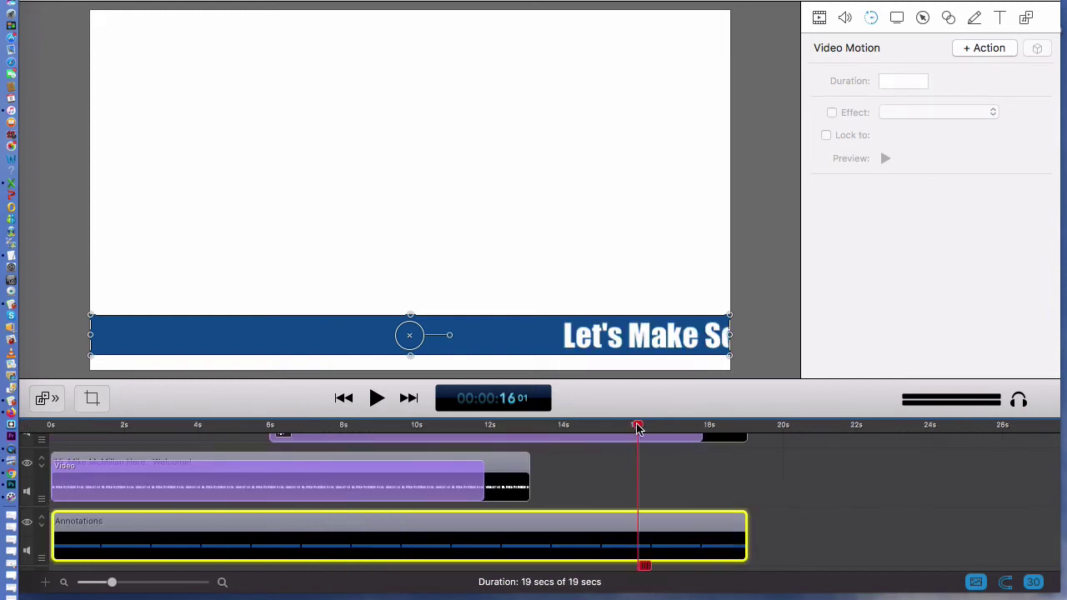
{"action": "key", "text": "space"}
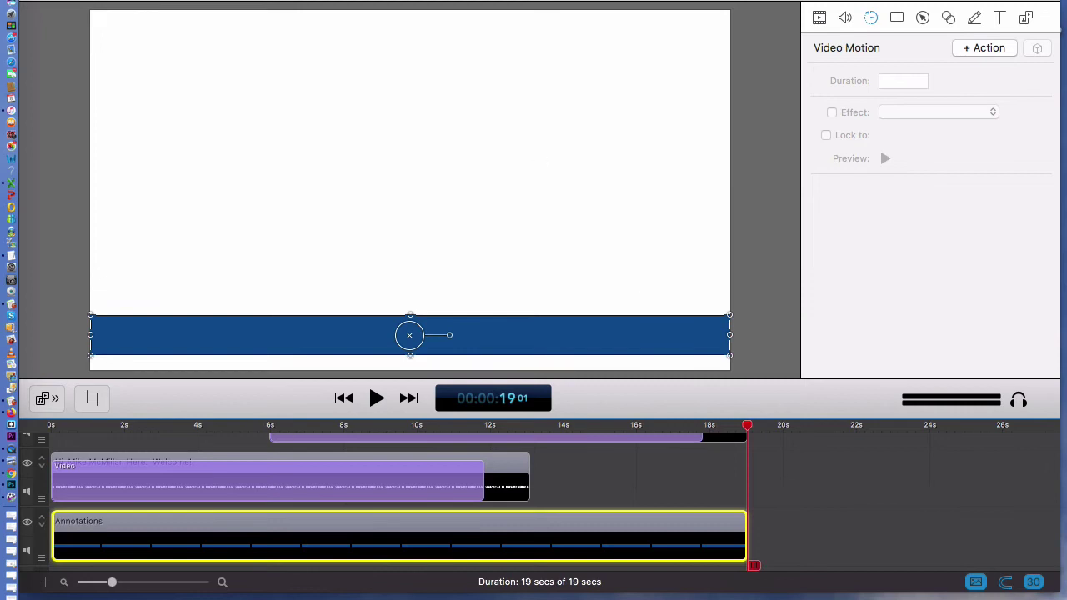
Step: Switch to the desktop and open the "scroll video" folder inside the "newest videos" folder
{"action": "key", "text": "F11"}
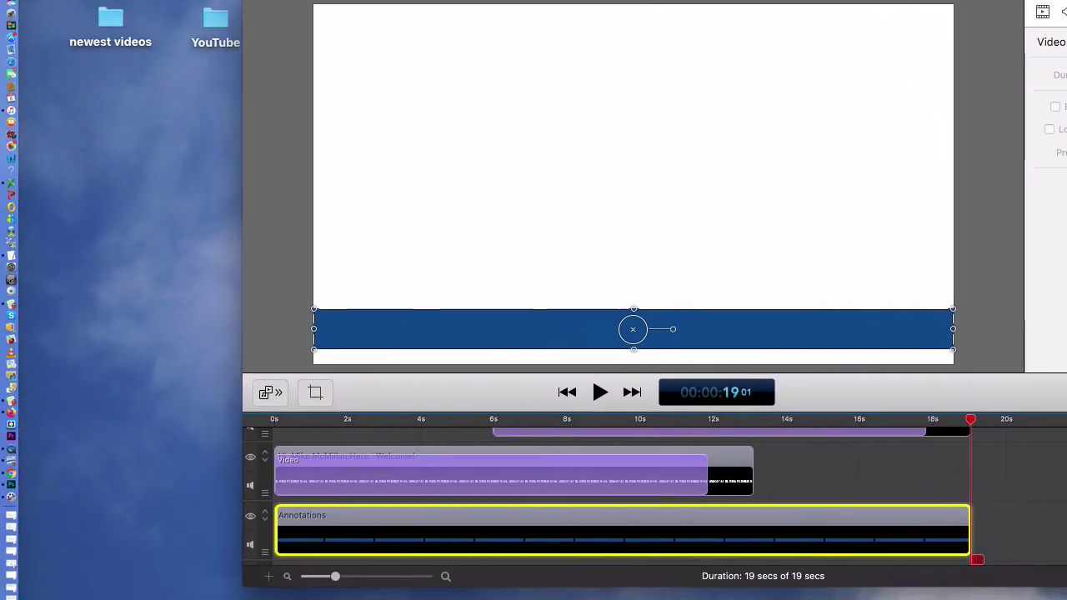
{"action": "double_click", "coordinate": [111, 20]}
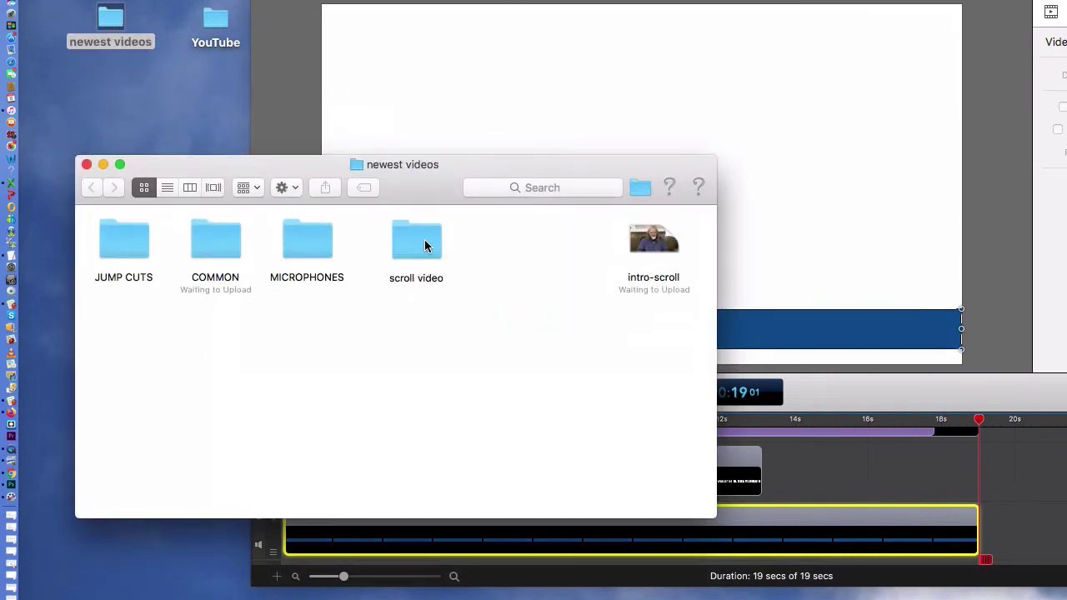
{"action": "double_click", "coordinate": [423, 243]}
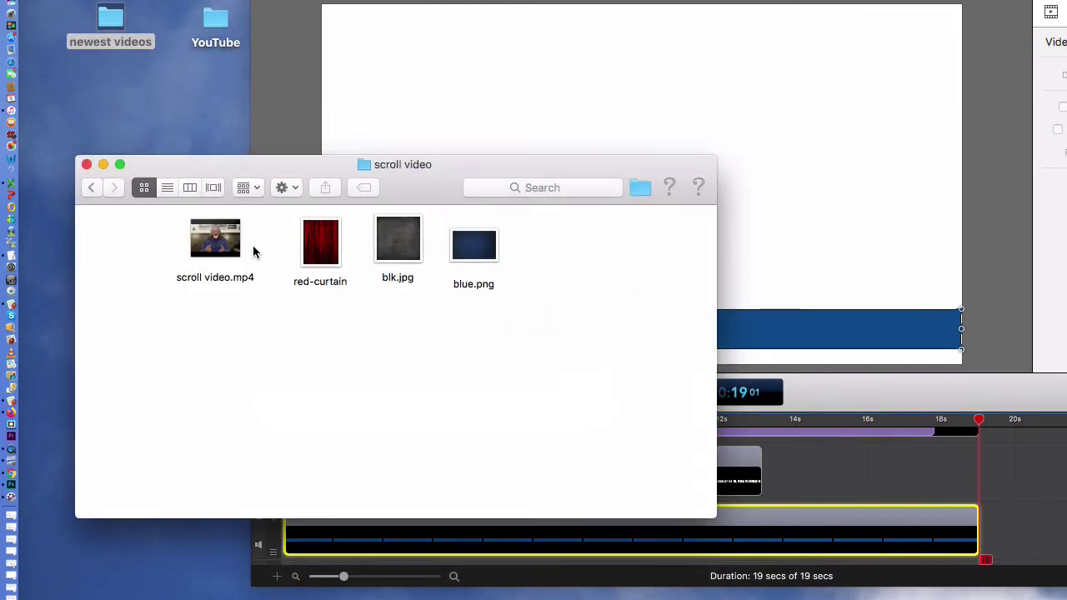
{"action": "mouse_move", "coordinate": [234, 246]}
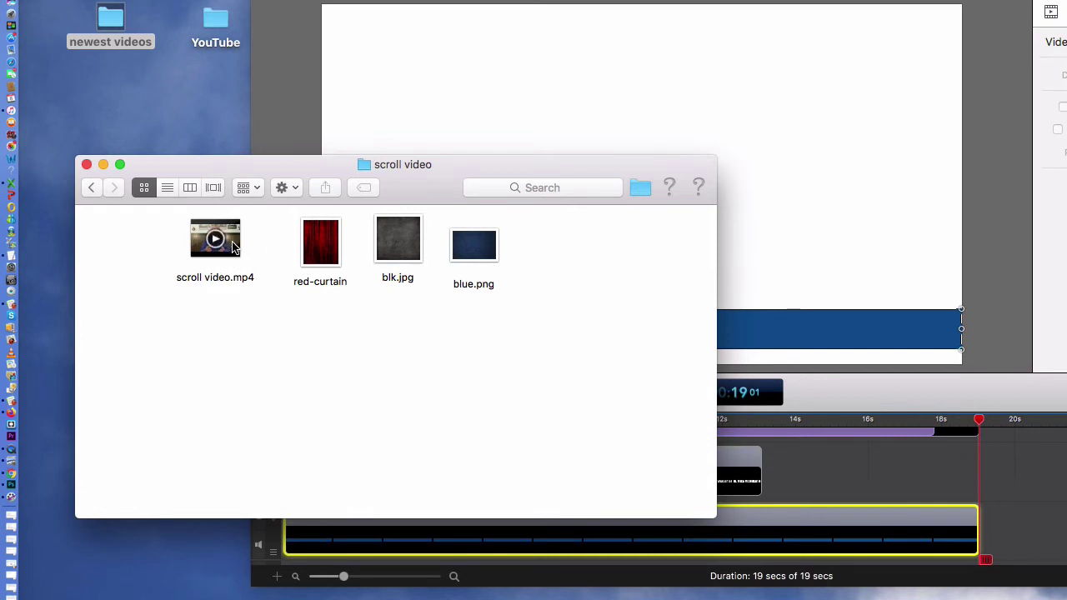
Step: Preview the red-curtain, blk.jpg and blue.png background images one after another, closing each preview
{"action": "double_click", "coordinate": [329, 240]}
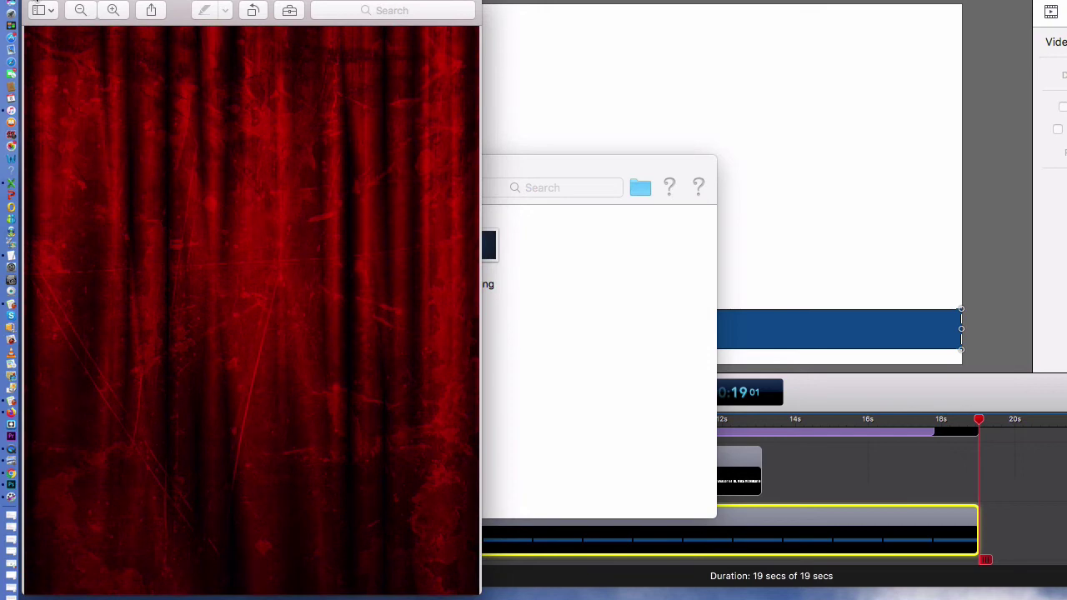
{"action": "key", "text": "super+w"}
{"action": "left_click", "coordinate": [400, 237]}
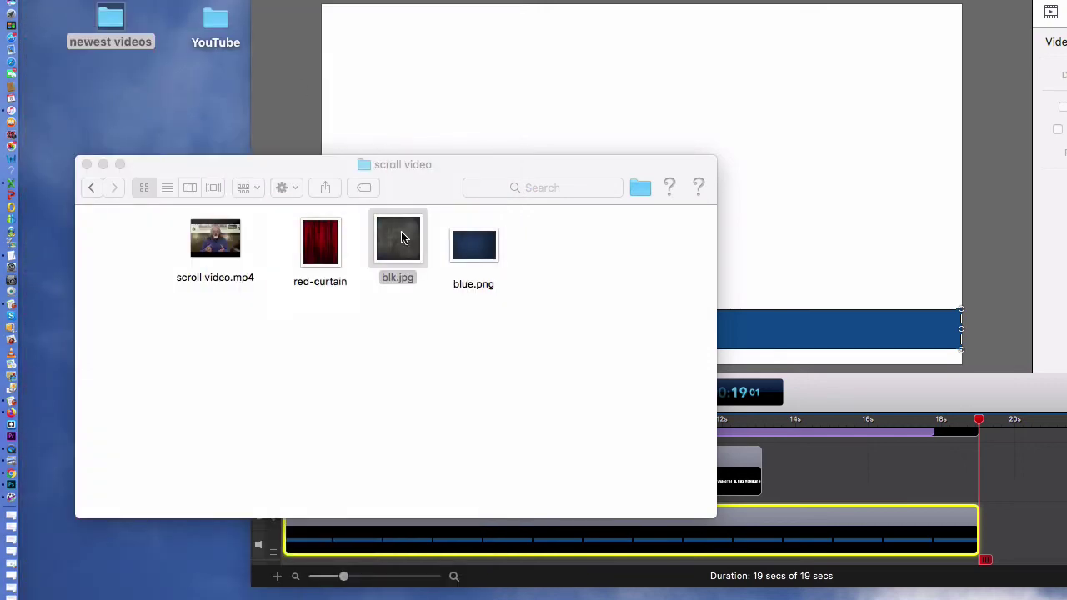
{"action": "double_click", "coordinate": [401, 238]}
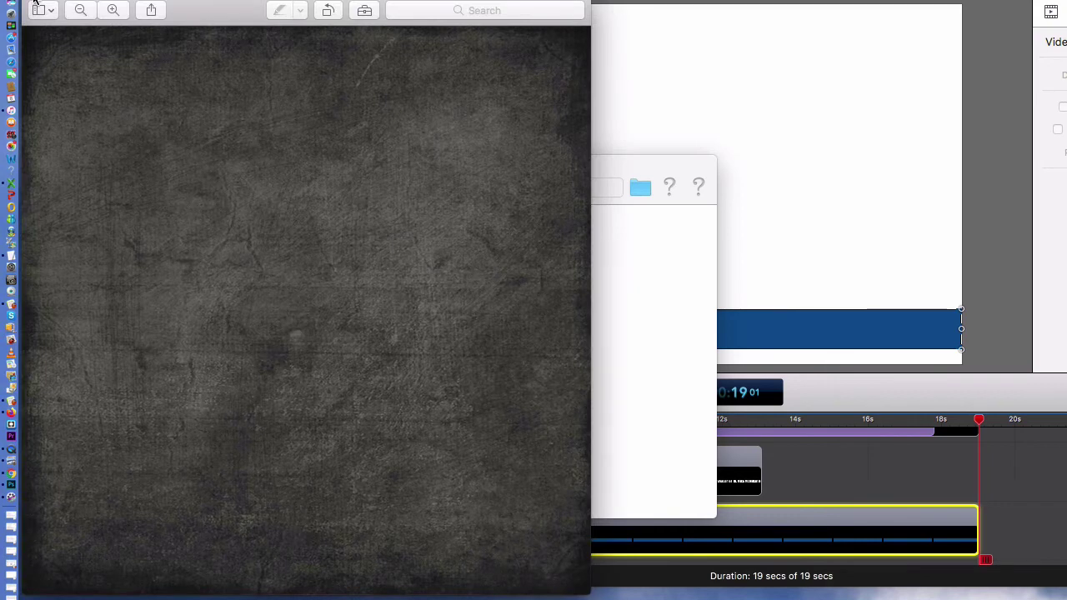
{"action": "key", "text": "super+w"}
{"action": "left_click", "coordinate": [469, 244]}
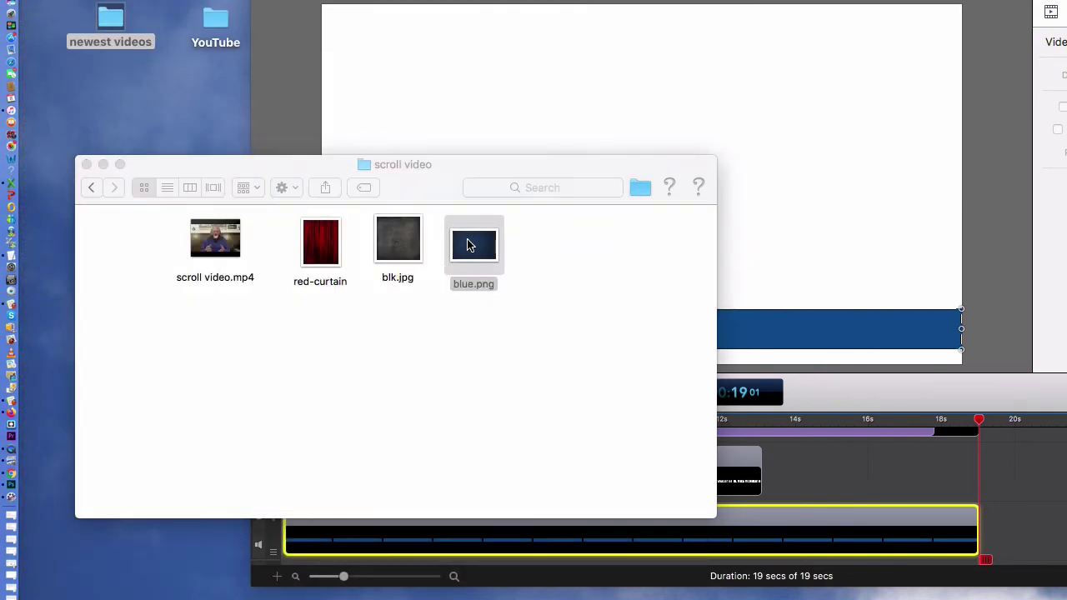
{"action": "double_click", "coordinate": [469, 244]}
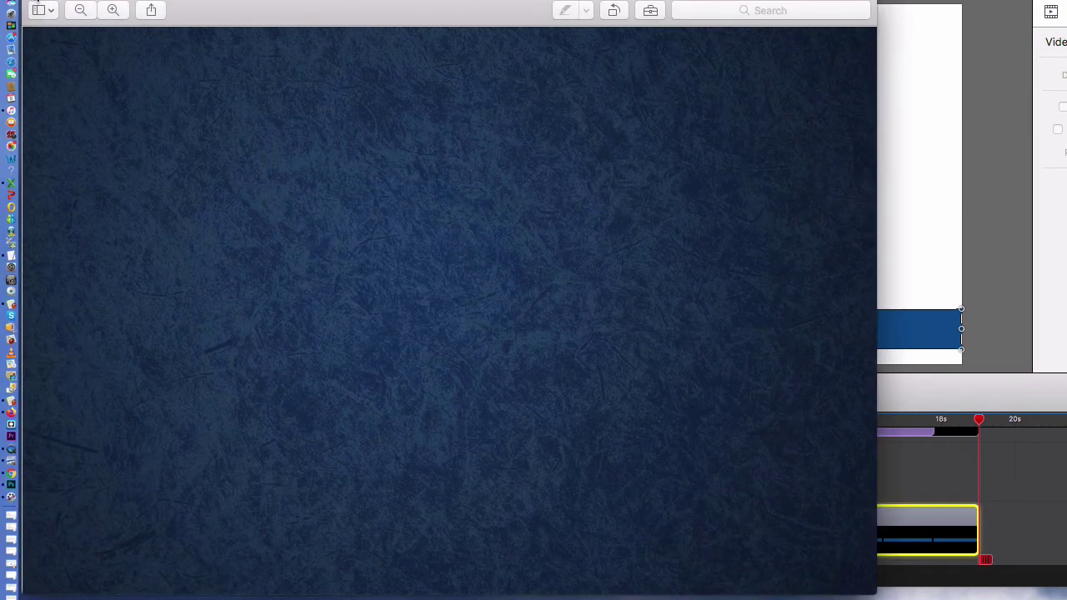
{"action": "key", "text": "super+w"}
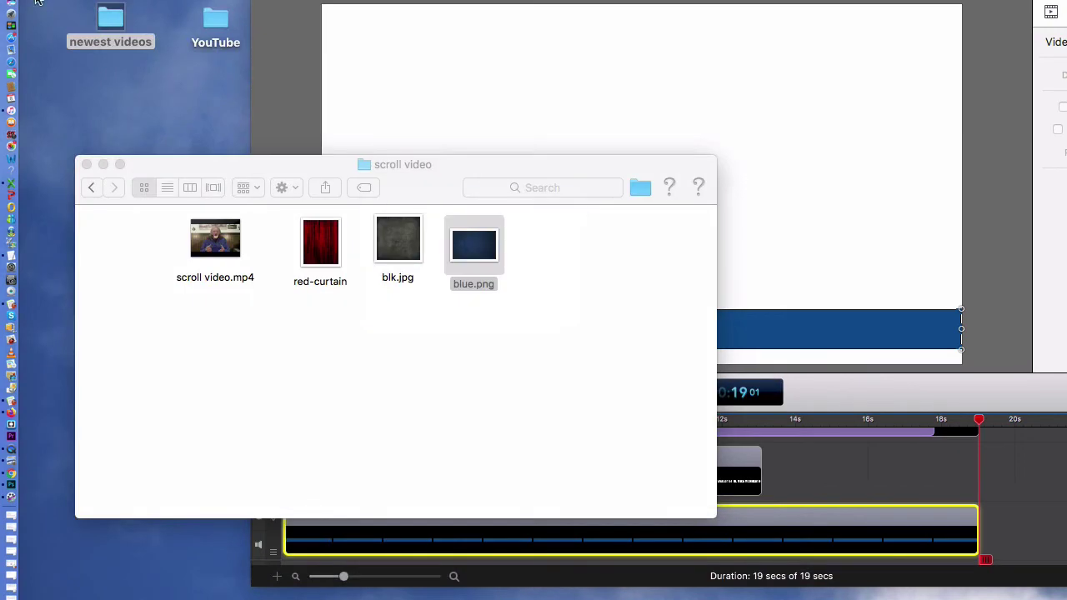
Step: Add the red-curtain image to the welcome clip's track at about 21 seconds and close the folder window
{"action": "left_click", "coordinate": [326, 239]}
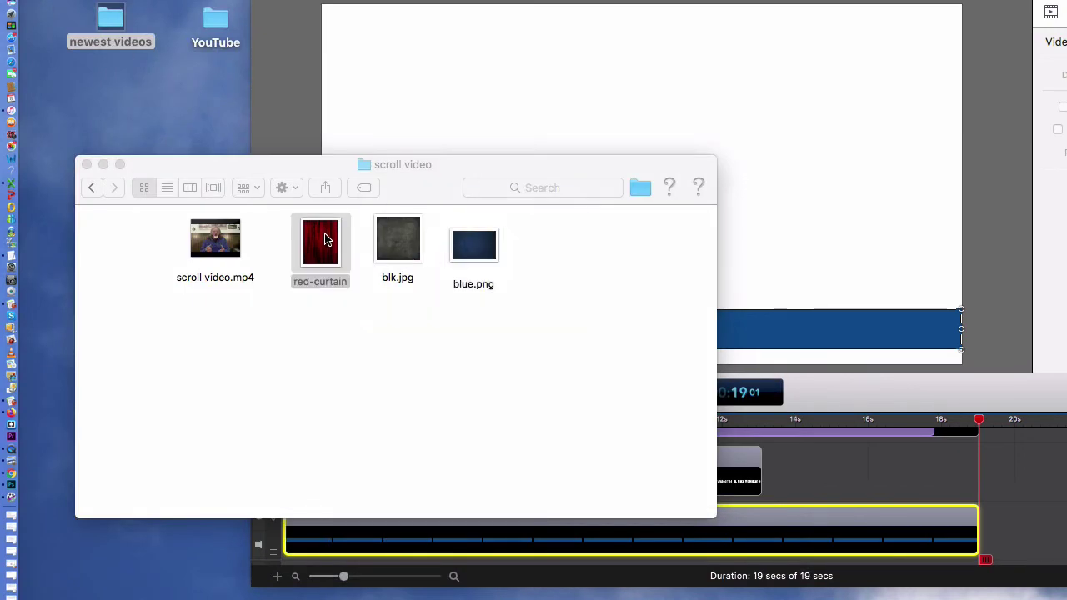
{"action": "left_click_drag", "start_coordinate": [324, 240], "coordinate": [1056, 500]}
{"action": "left_click_drag", "start_coordinate": [1048, 490], "coordinate": [1048, 492]}
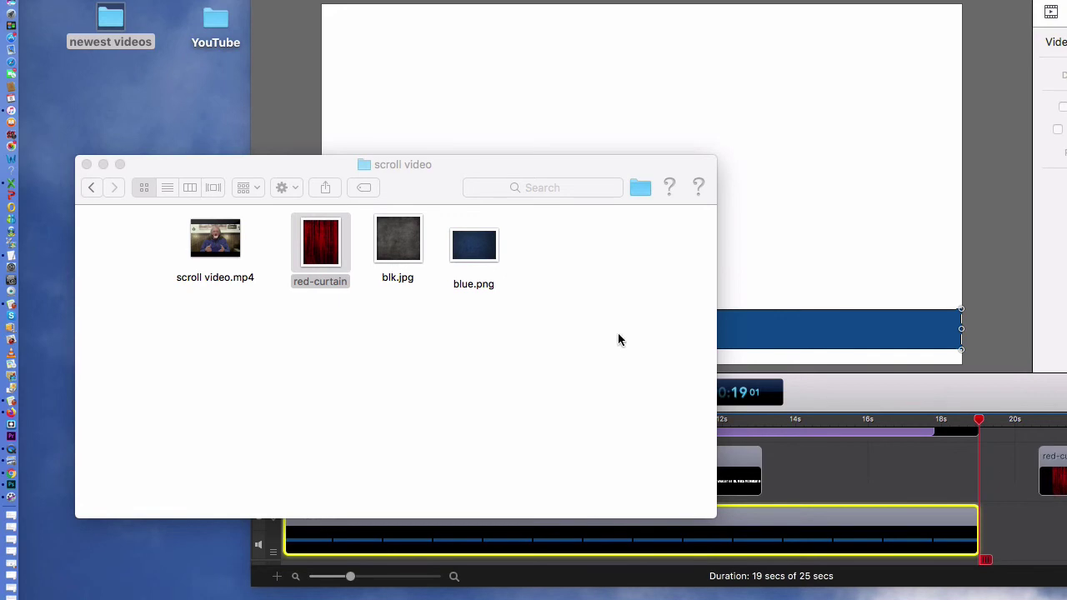
{"action": "left_click", "coordinate": [86, 176]}
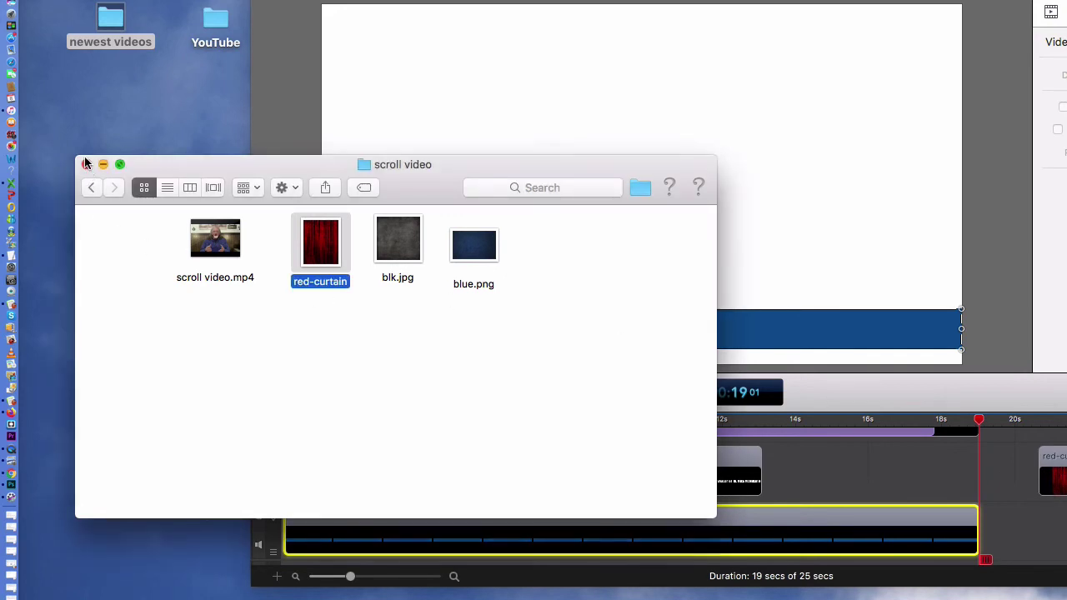
{"action": "left_click", "coordinate": [86, 164]}
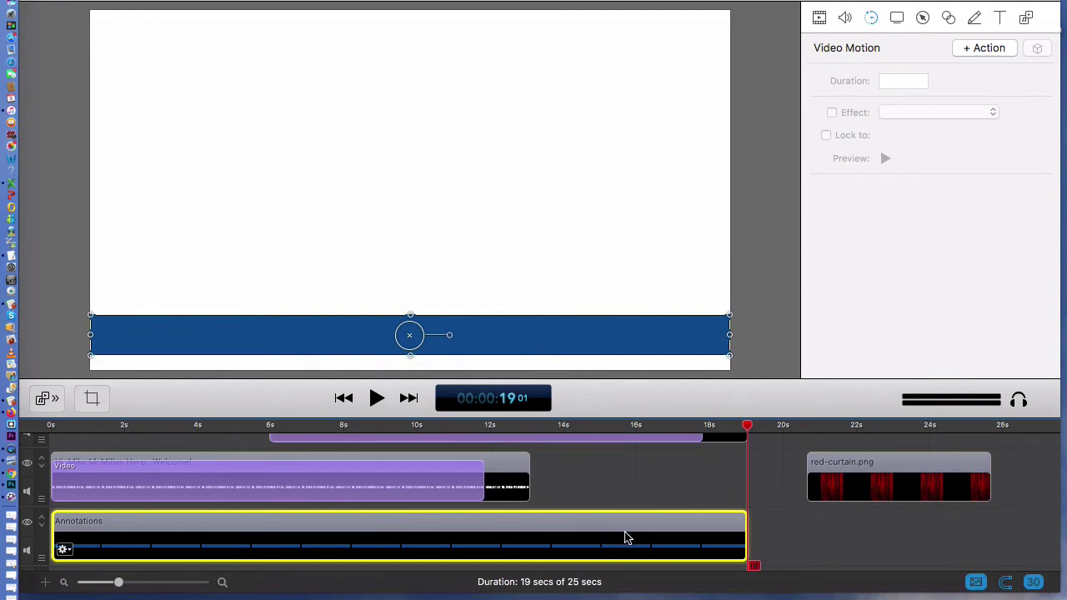
Step: Replace the blue bar clip with the red-curtain clip, starting at 0 seconds beneath the welcome clip and extended to 19 seconds
{"action": "key", "text": "Delete"}
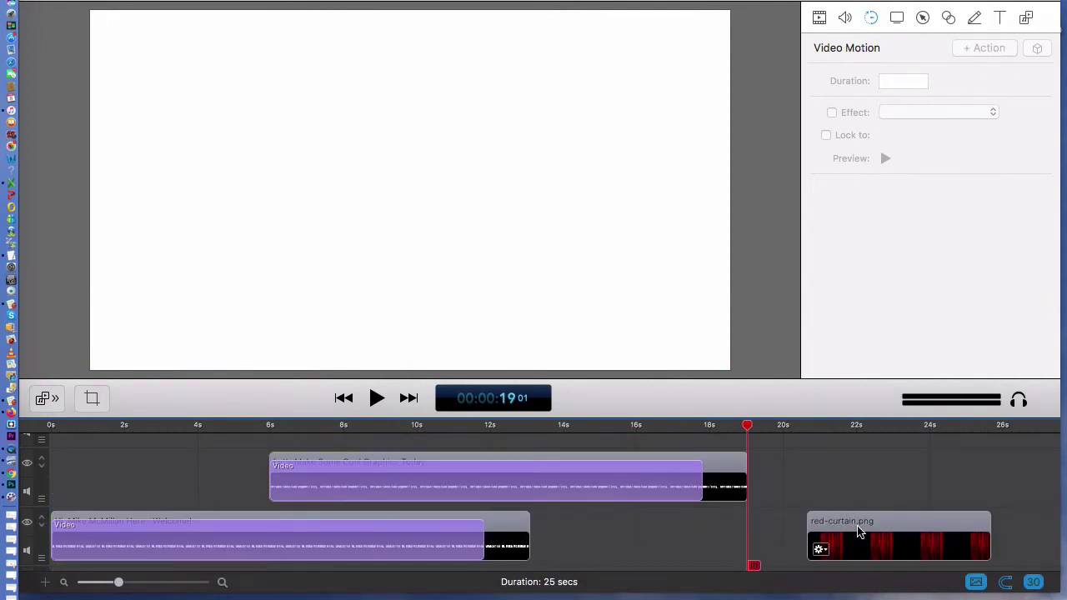
{"action": "left_click_drag", "start_coordinate": [861, 516], "coordinate": [102, 558]}
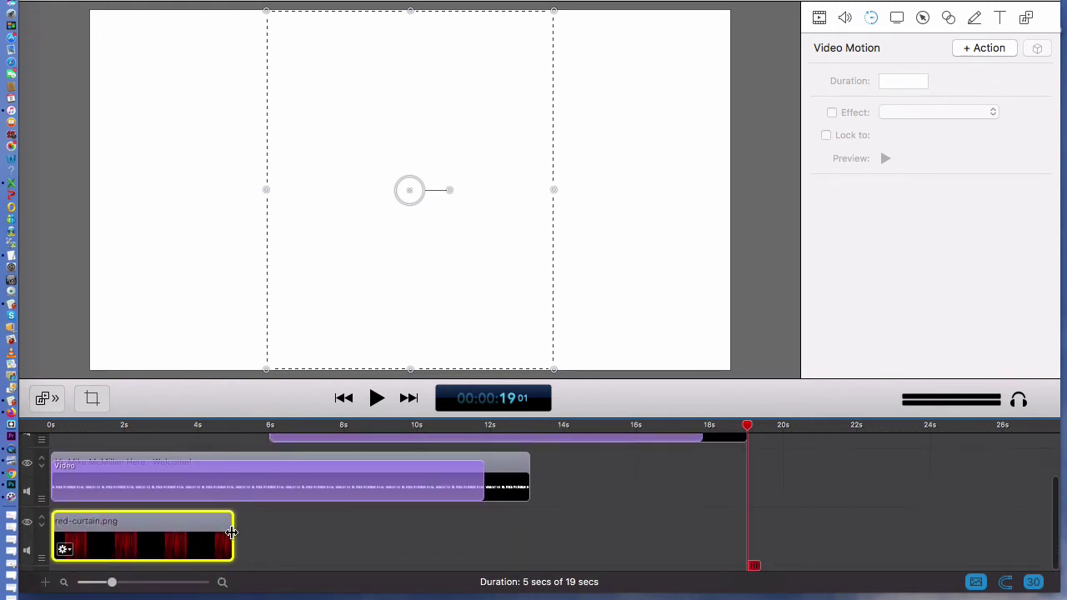
{"action": "left_click_drag", "start_coordinate": [231, 532], "coordinate": [744, 530]}
{"action": "left_click", "coordinate": [794, 523]}
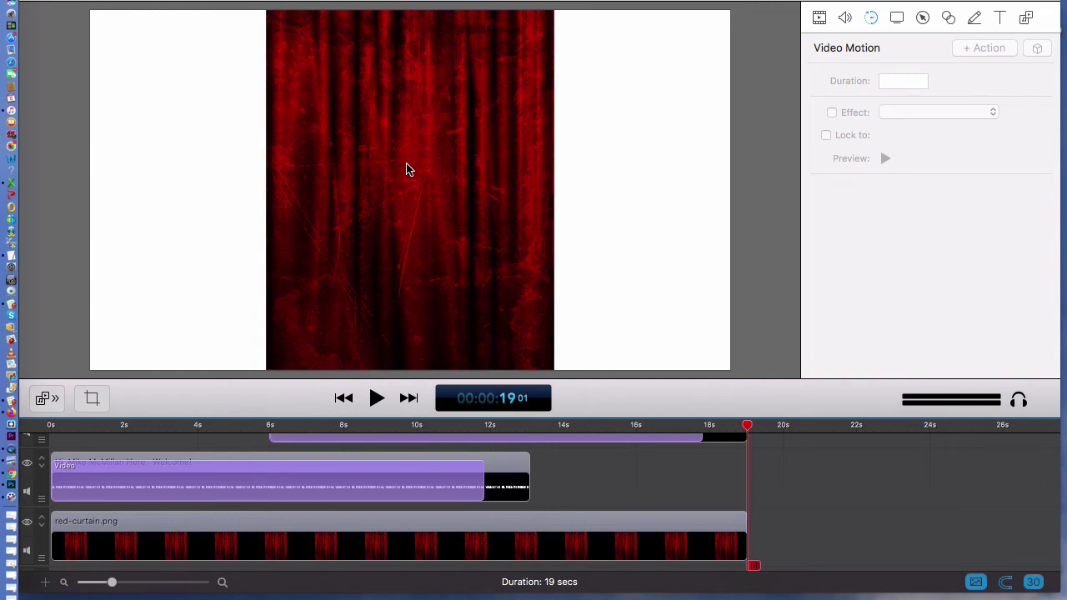
Step: Squash the red curtain image vertically into a thin strip behind the message text near the canvas's lower edge
{"action": "left_click", "coordinate": [407, 133]}
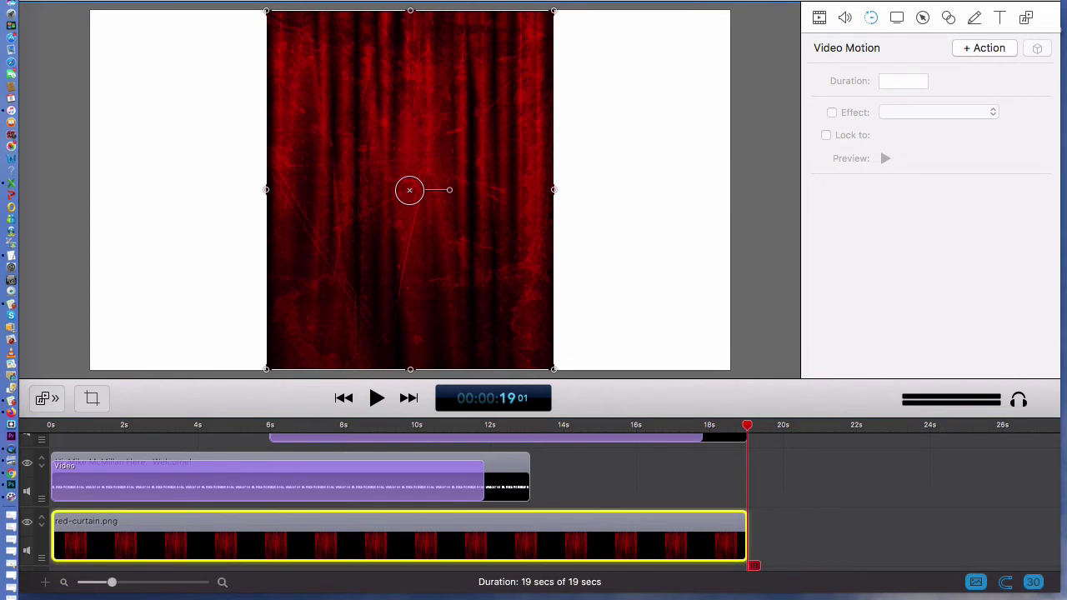
{"action": "left_click_drag", "start_coordinate": [410, 13], "coordinate": [445, 326]}
{"action": "left_click", "coordinate": [509, 427]}
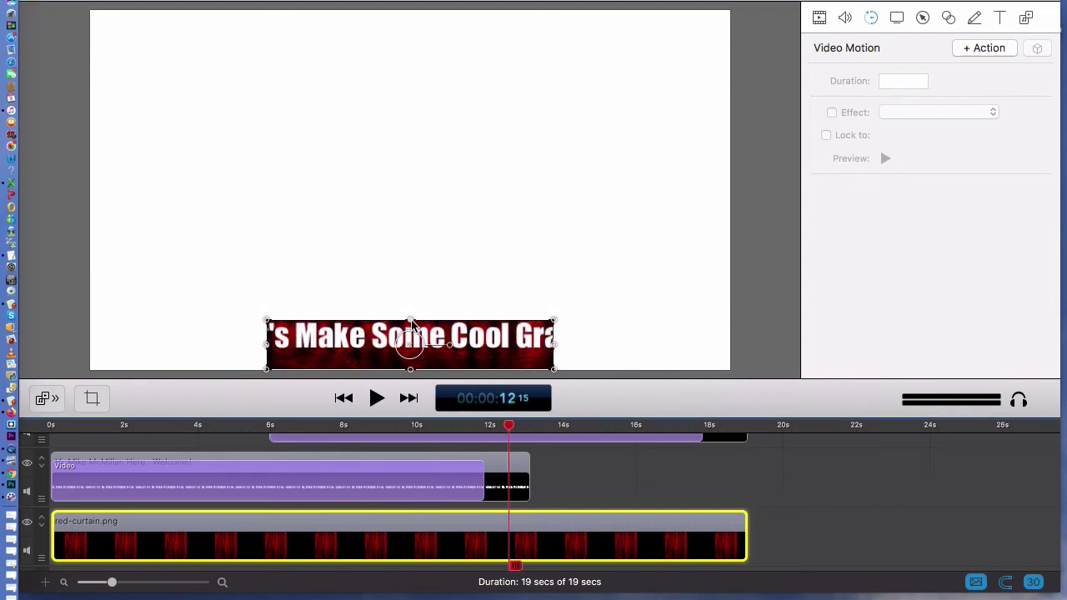
{"action": "left_click_drag", "start_coordinate": [411, 321], "coordinate": [413, 322]}
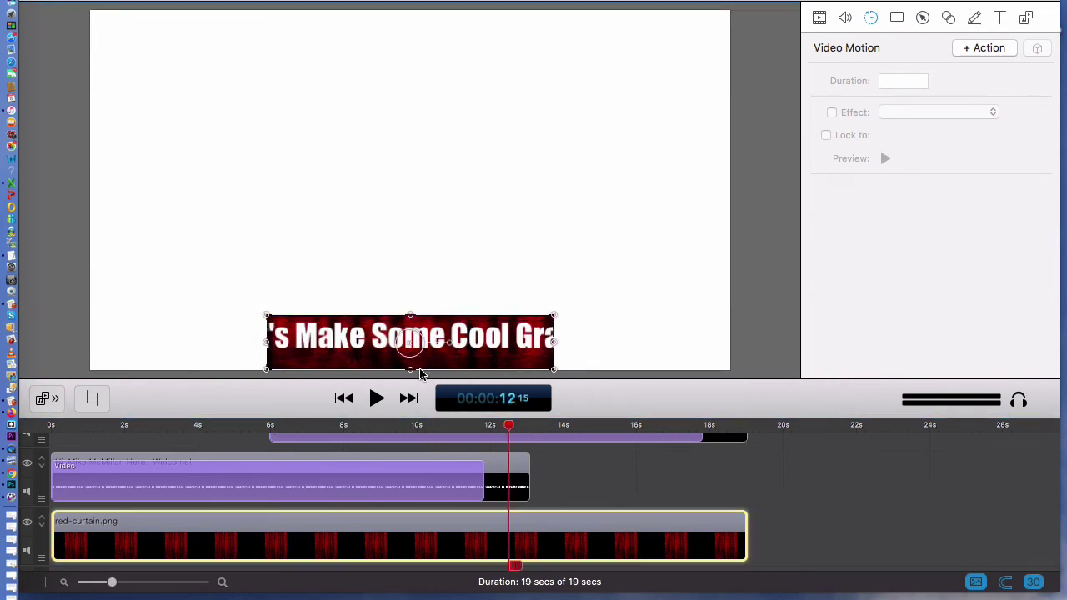
{"action": "left_click_drag", "start_coordinate": [410, 374], "coordinate": [410, 362]}
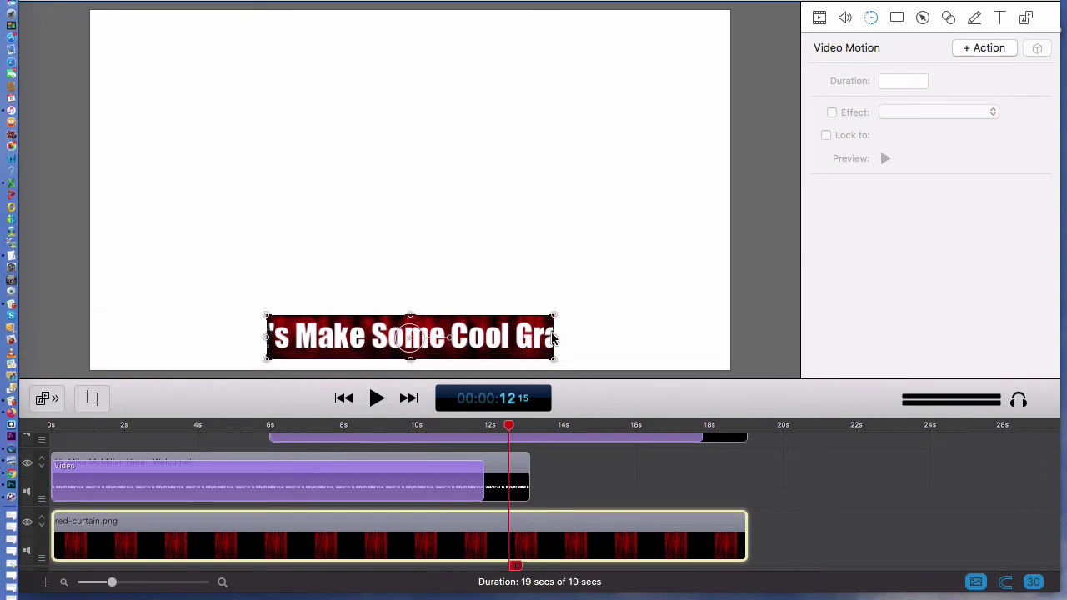
Step: Stretch the red curtain strip horizontally on both sides to span the full canvas width, then deselect it
{"action": "left_click_drag", "start_coordinate": [553, 337], "coordinate": [725, 325]}
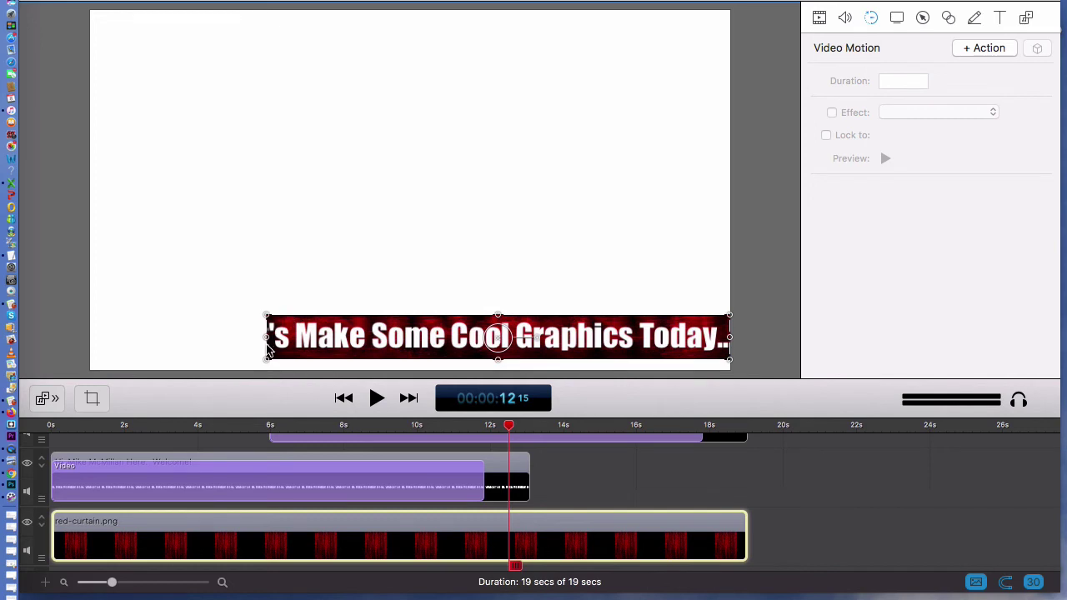
{"action": "left_click_drag", "start_coordinate": [267, 338], "coordinate": [92, 355]}
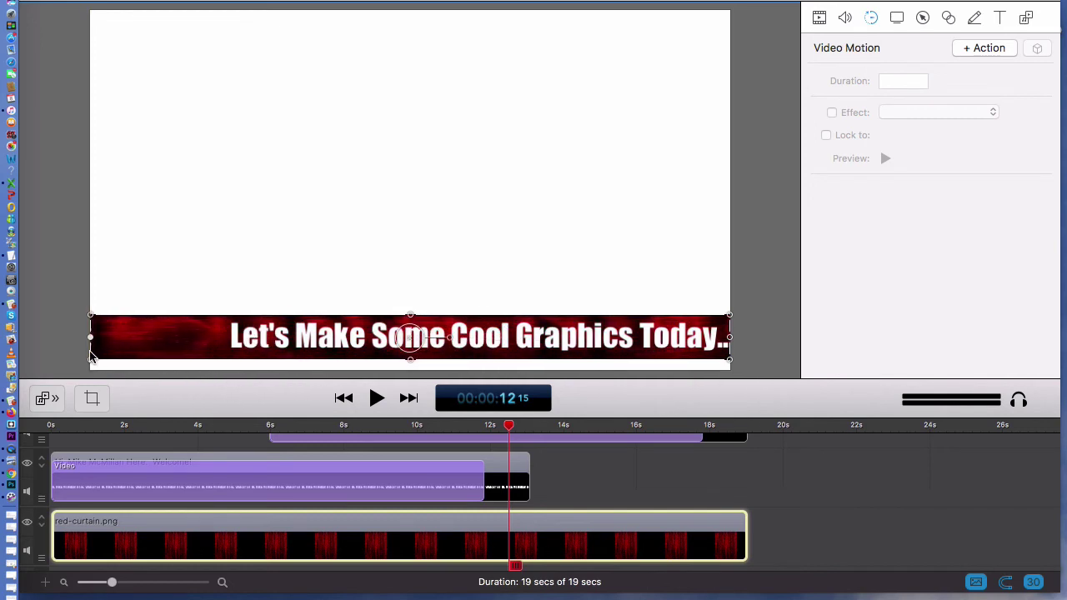
{"action": "left_click", "coordinate": [633, 469]}
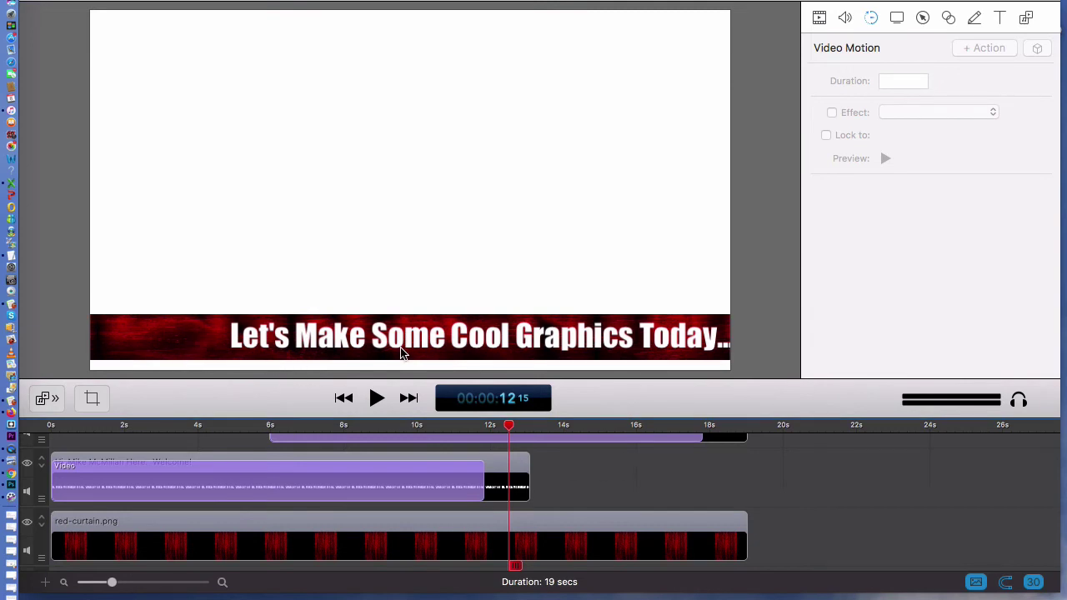
Step: Play from about 5 seconds to the end, then briefly from about 9.5 seconds, to review the messages over the curtain bar
{"action": "left_click", "coordinate": [231, 425]}
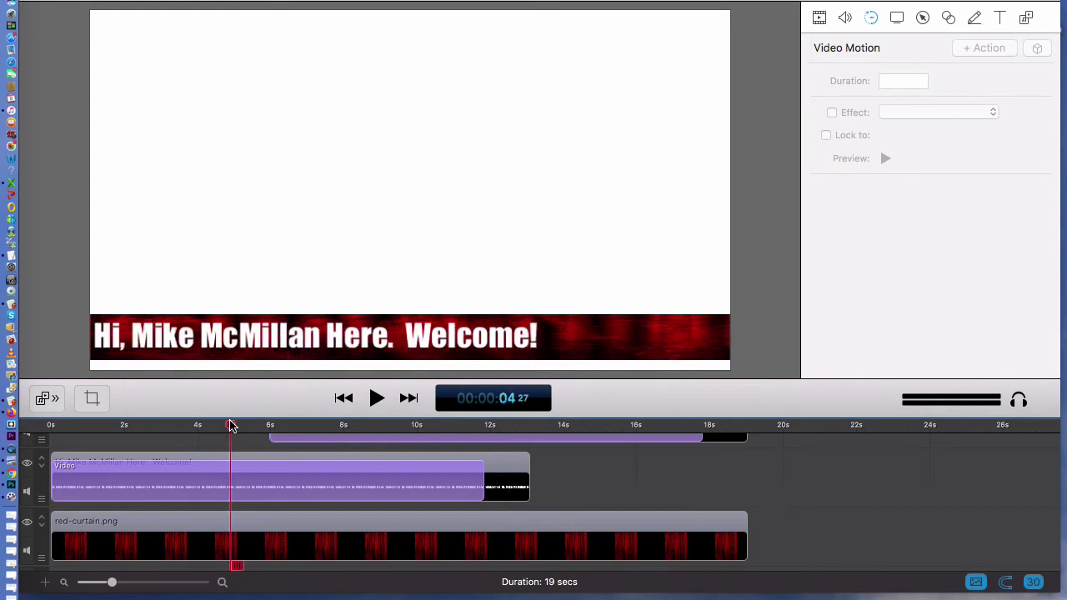
{"action": "key", "text": "space"}
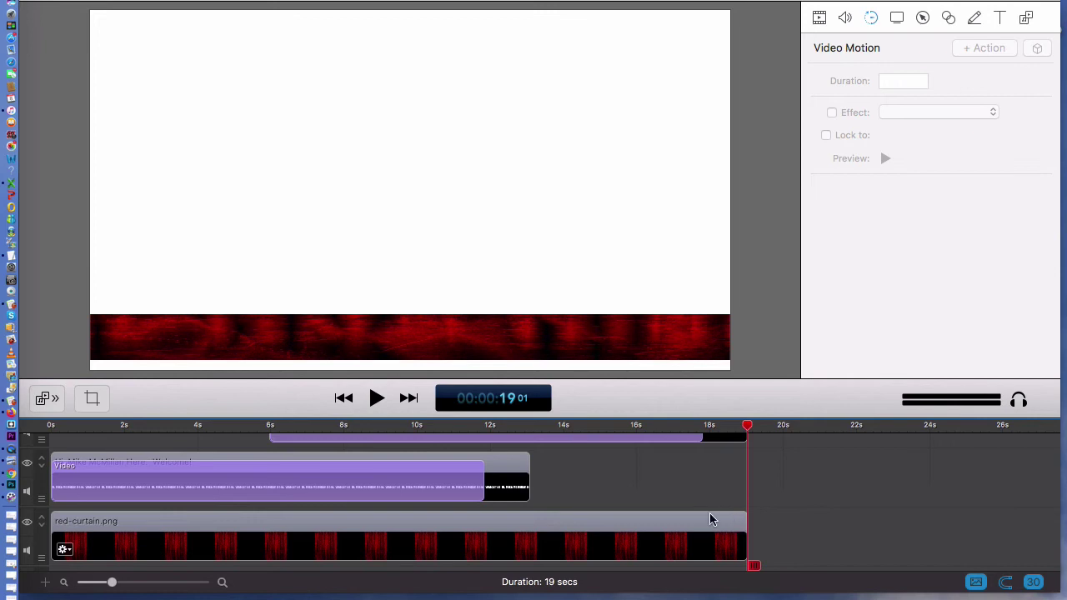
{"action": "left_click", "coordinate": [400, 429]}
{"action": "key", "text": "space"}
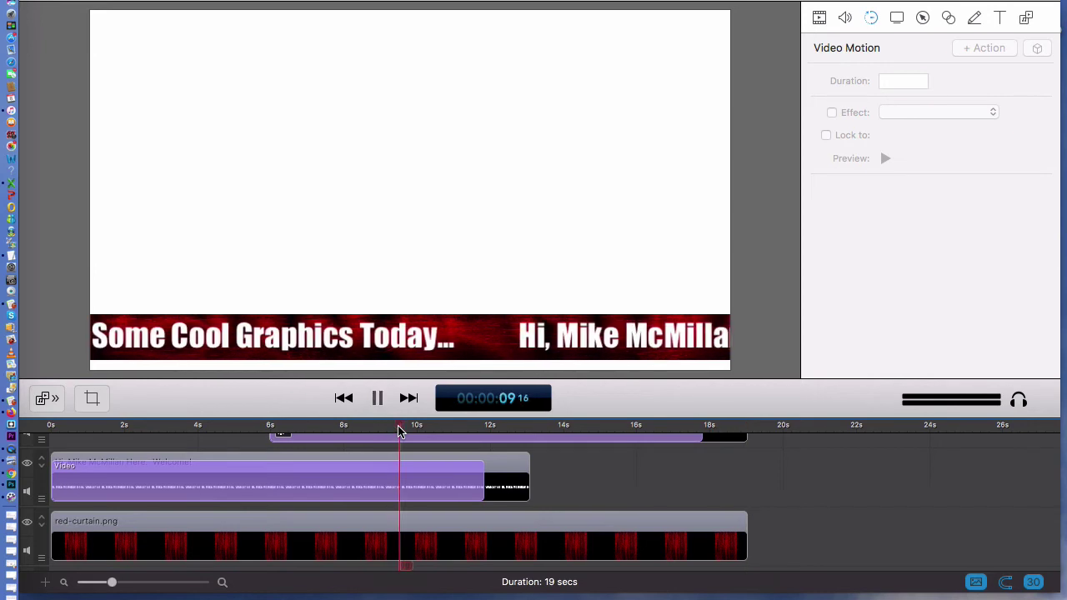
{"action": "key", "text": "space"}
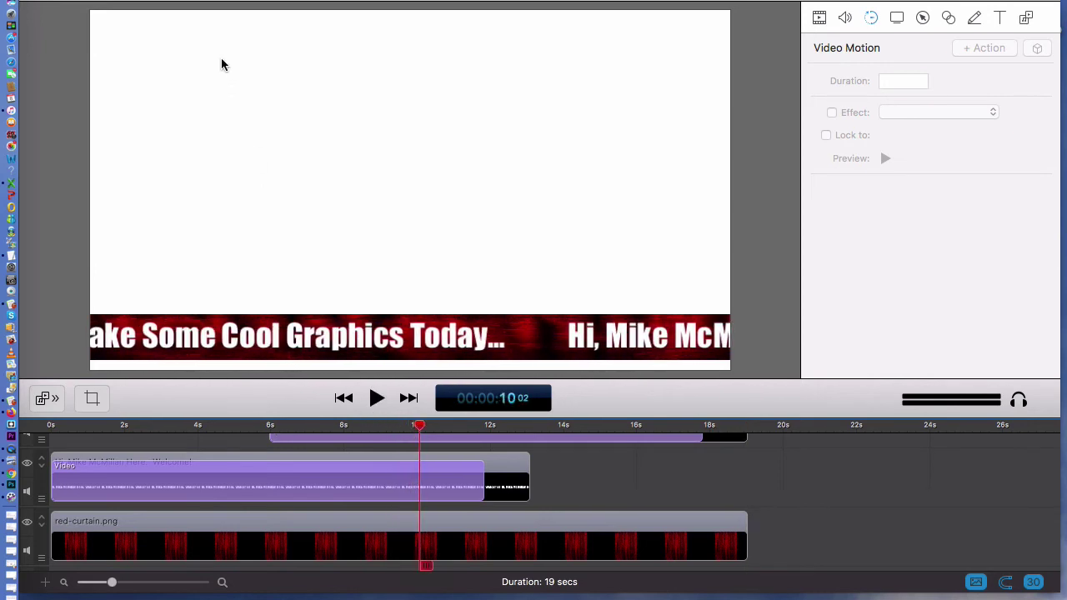
Step: Add scroll video.mp4 from the desktop folder newest videos > scroll video to the timeline at about 20.3 seconds, and close the folder window
{"action": "left_click_drag", "start_coordinate": [204, 0], "coordinate": [393, 0]}
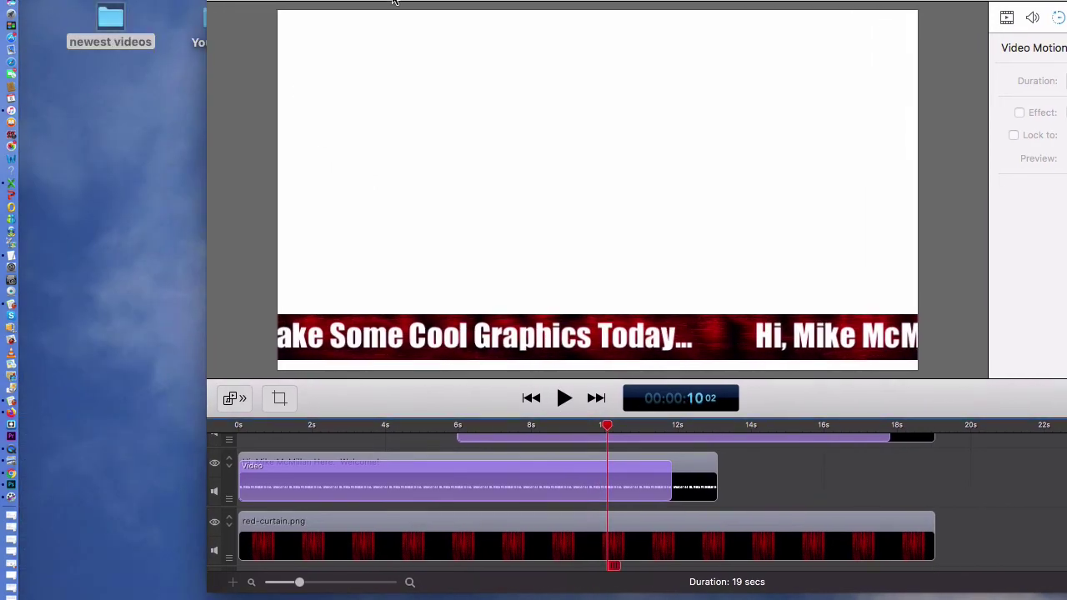
{"action": "double_click", "coordinate": [108, 20]}
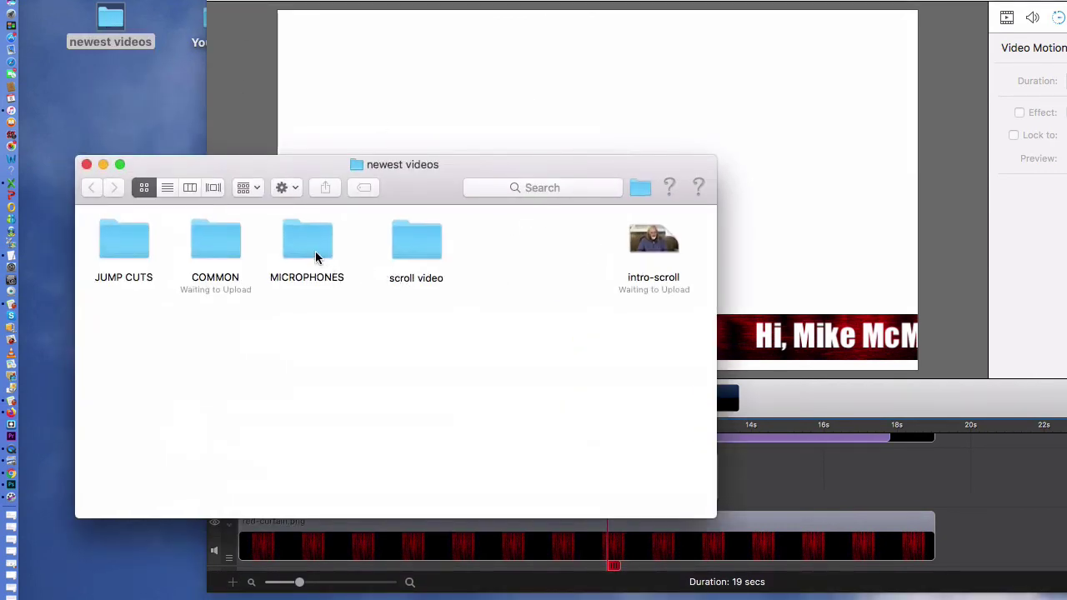
{"action": "double_click", "coordinate": [416, 246]}
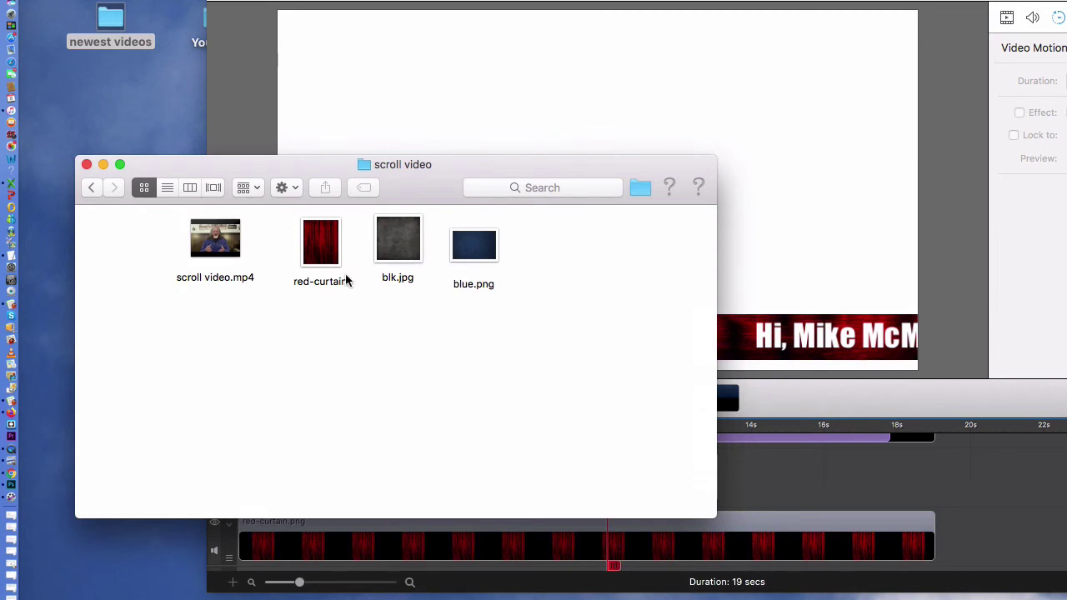
{"action": "left_click", "coordinate": [232, 237]}
{"action": "left_click_drag", "start_coordinate": [232, 236], "coordinate": [996, 458]}
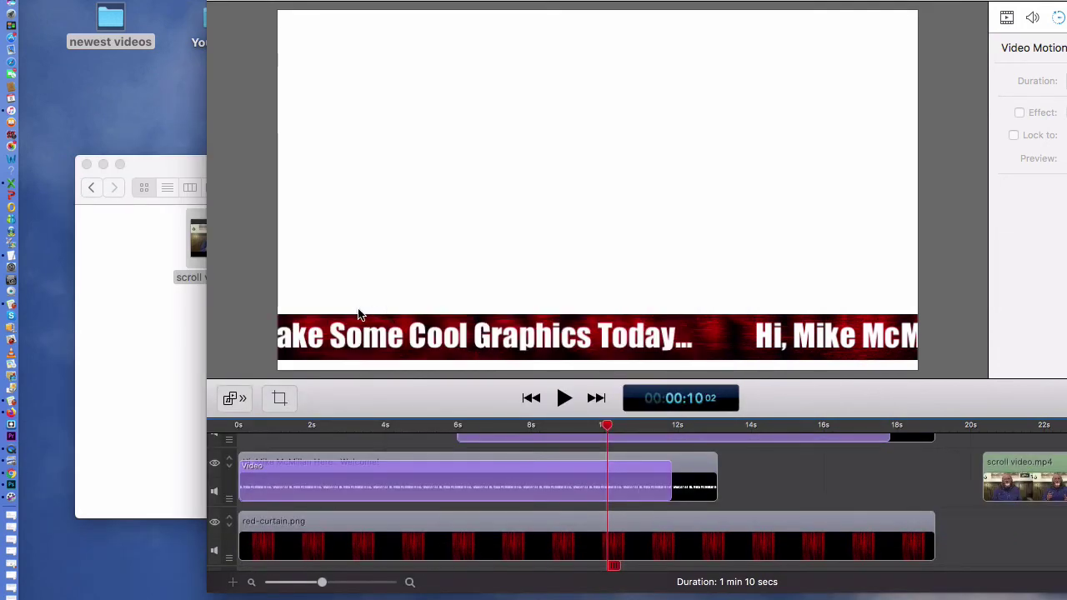
{"action": "left_click", "coordinate": [86, 165]}
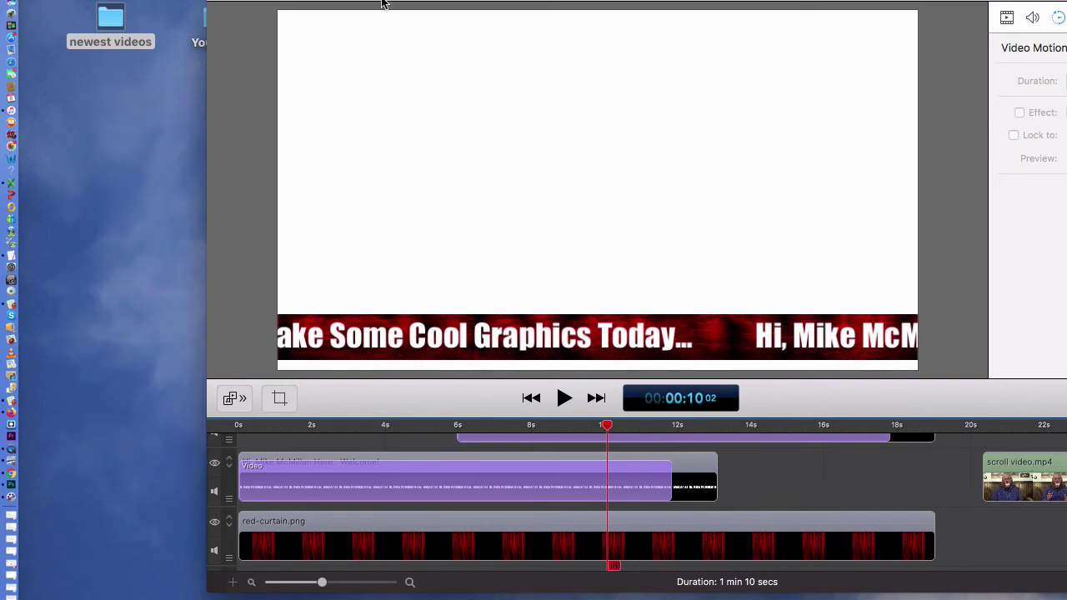
{"action": "left_click_drag", "start_coordinate": [381, 2], "coordinate": [190, 5]}
Step: Move the scroll video.mp4 clip to 0 seconds on its own track beneath the red-curtain clip
{"action": "mouse_move", "coordinate": [871, 481]}
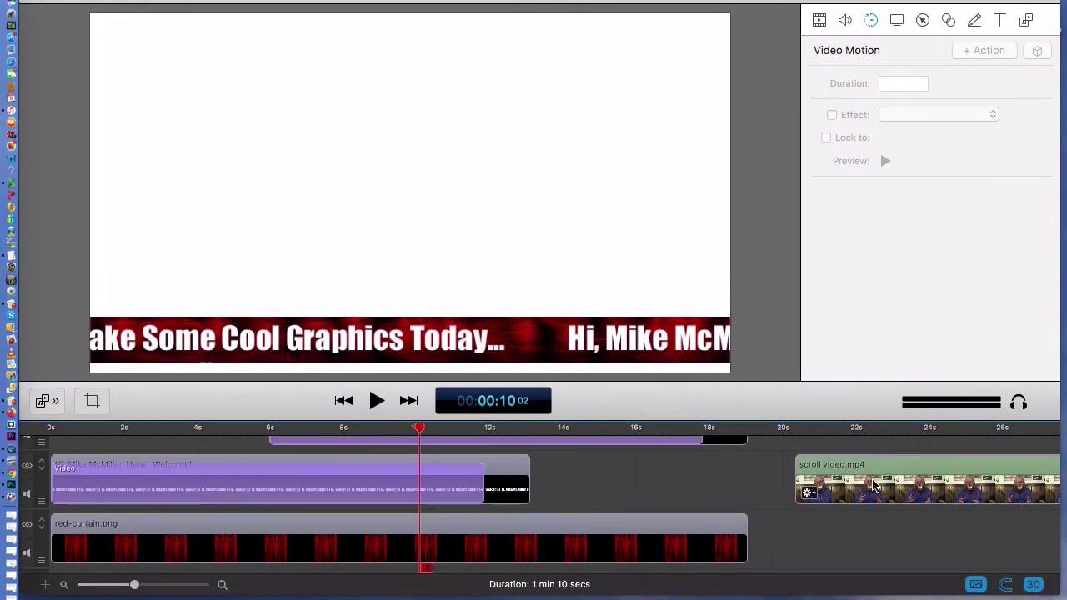
{"action": "left_click", "coordinate": [916, 464]}
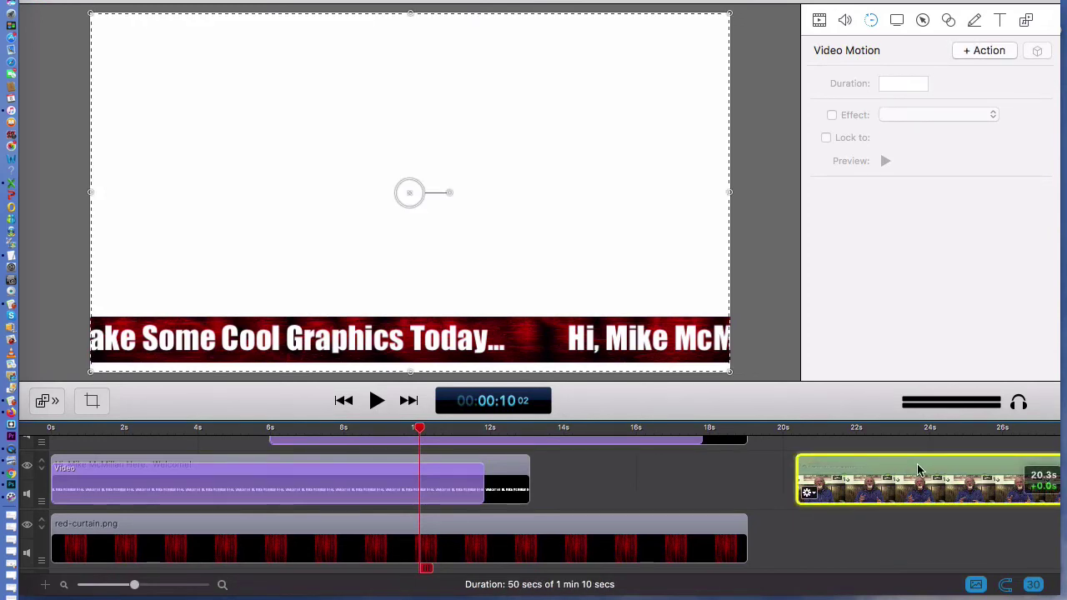
{"action": "left_click_drag", "start_coordinate": [917, 502], "coordinate": [165, 555]}
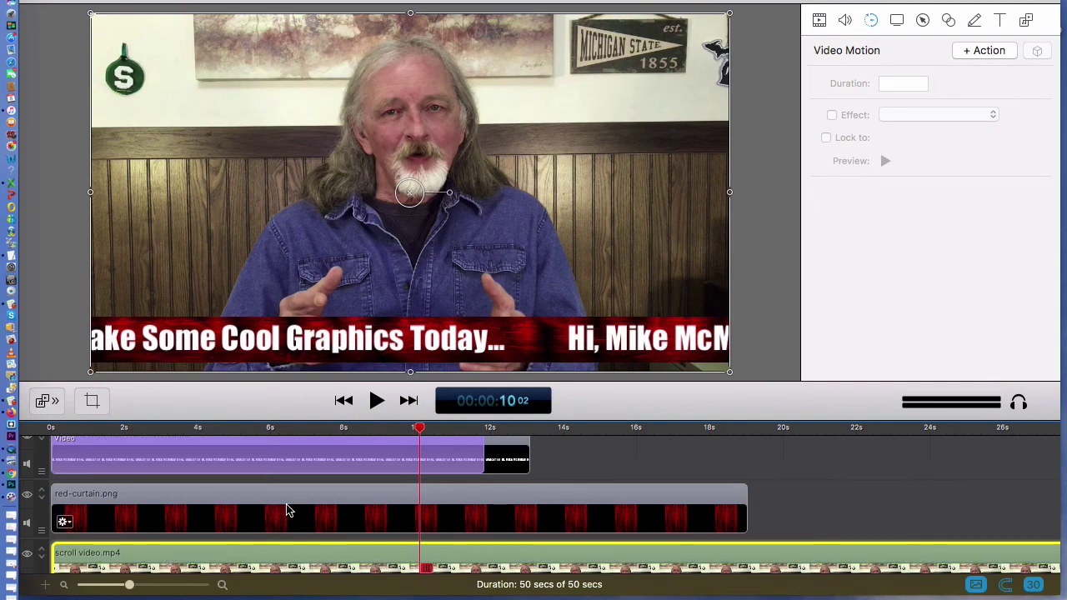
{"action": "scroll", "coordinate": [316, 511], "scroll_direction": "up", "scroll_amount": 1}
{"action": "scroll", "coordinate": [316, 511], "scroll_direction": "up", "scroll_amount": 1}
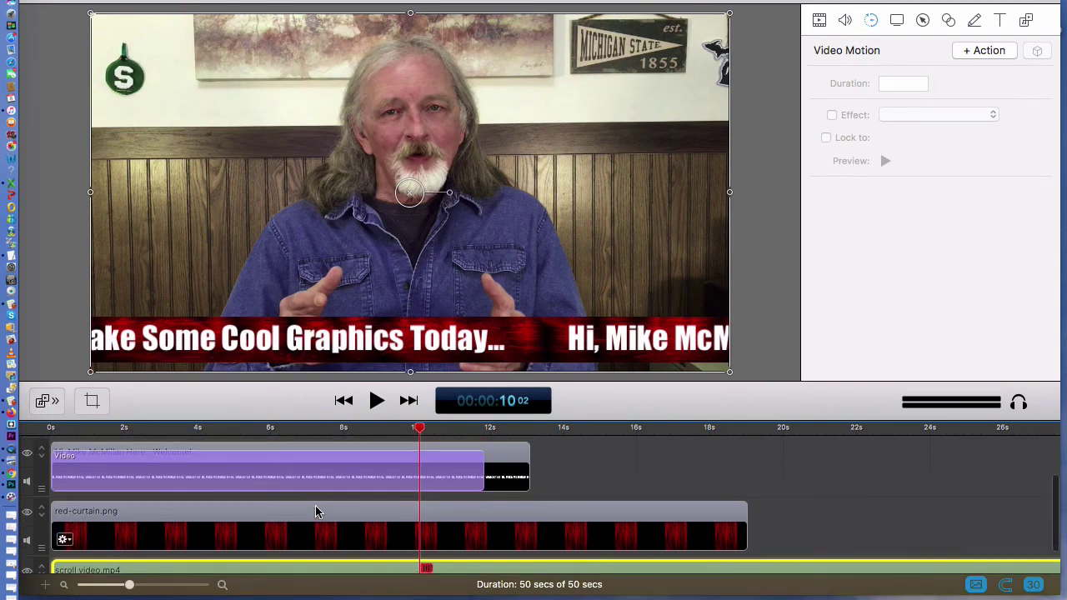
{"action": "scroll", "coordinate": [316, 511], "scroll_direction": "down", "scroll_amount": 5}
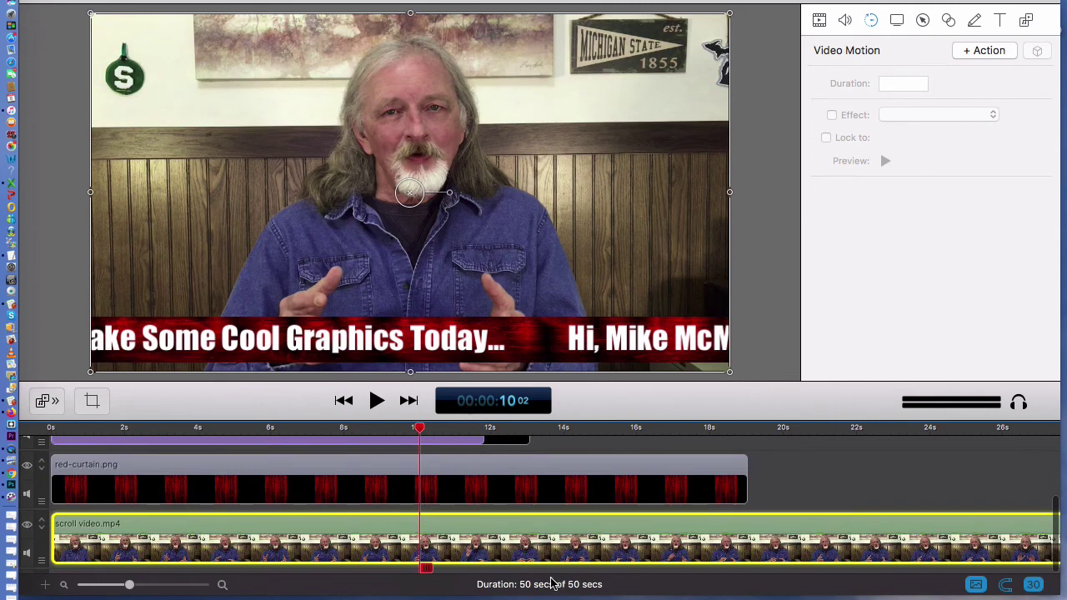
{"action": "scroll", "coordinate": [550, 583], "scroll_direction": "up", "scroll_amount": 10}
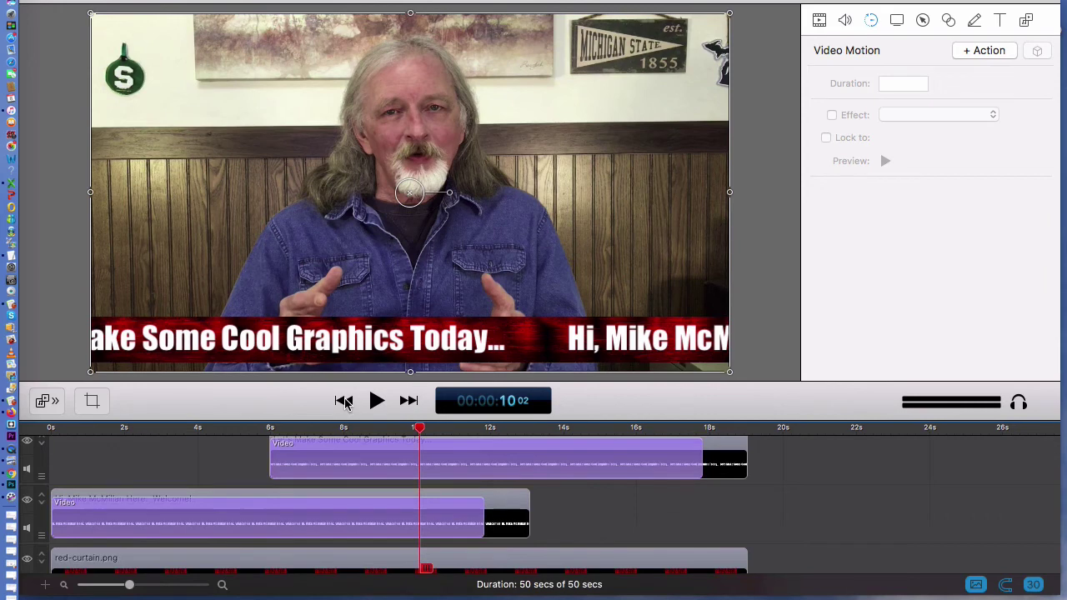
Step: Return the playhead to the start, shift the red-curtain clip to begin at about 0.3 seconds, and deselect it
{"action": "left_click", "coordinate": [344, 401]}
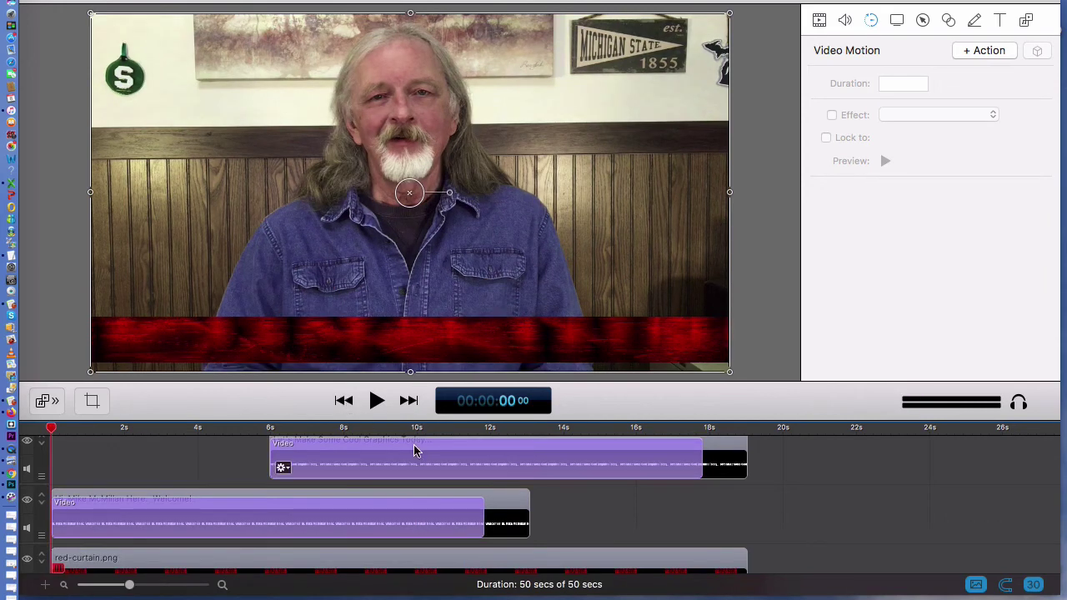
{"action": "scroll", "coordinate": [459, 479], "scroll_direction": "down", "scroll_amount": 4}
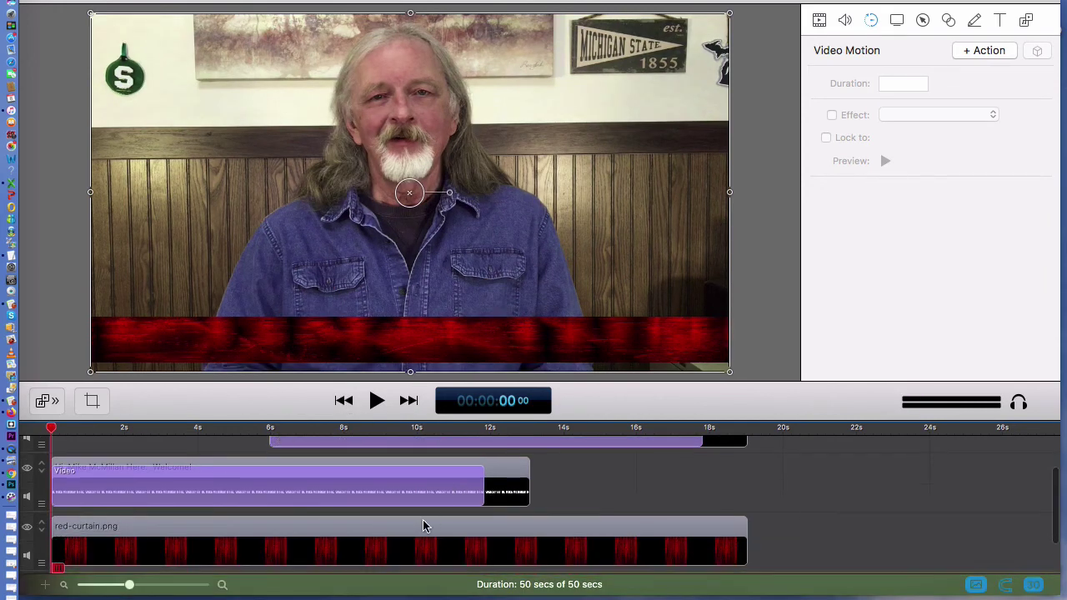
{"action": "left_click_drag", "start_coordinate": [411, 524], "coordinate": [423, 528]}
{"action": "left_click", "coordinate": [595, 480]}
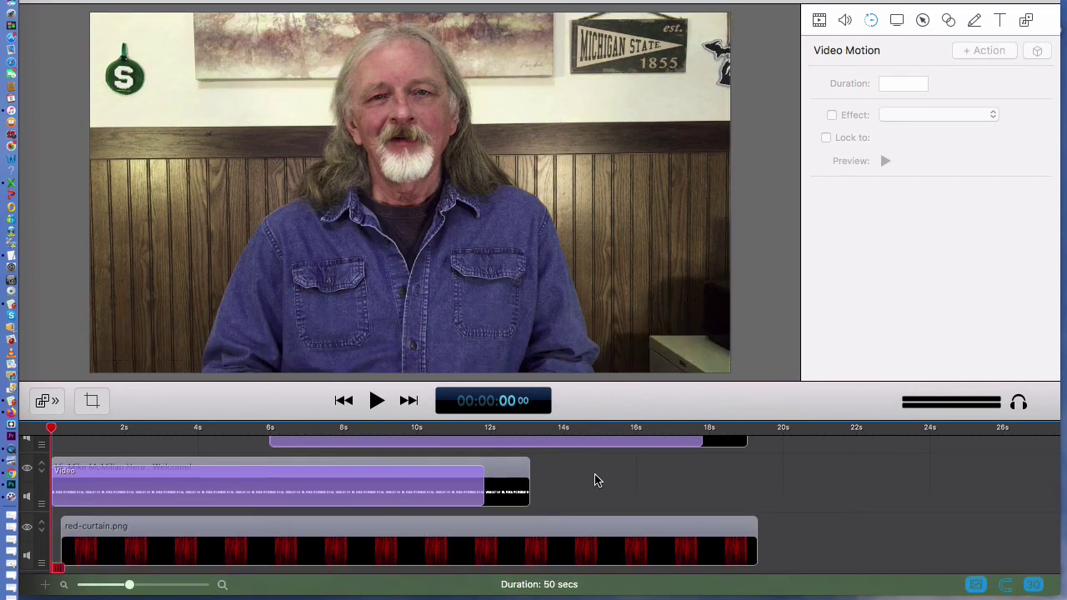
Step: Play the project from the start to past 20 seconds to review the scrolling messages over the footage
{"action": "left_click", "coordinate": [377, 401]}
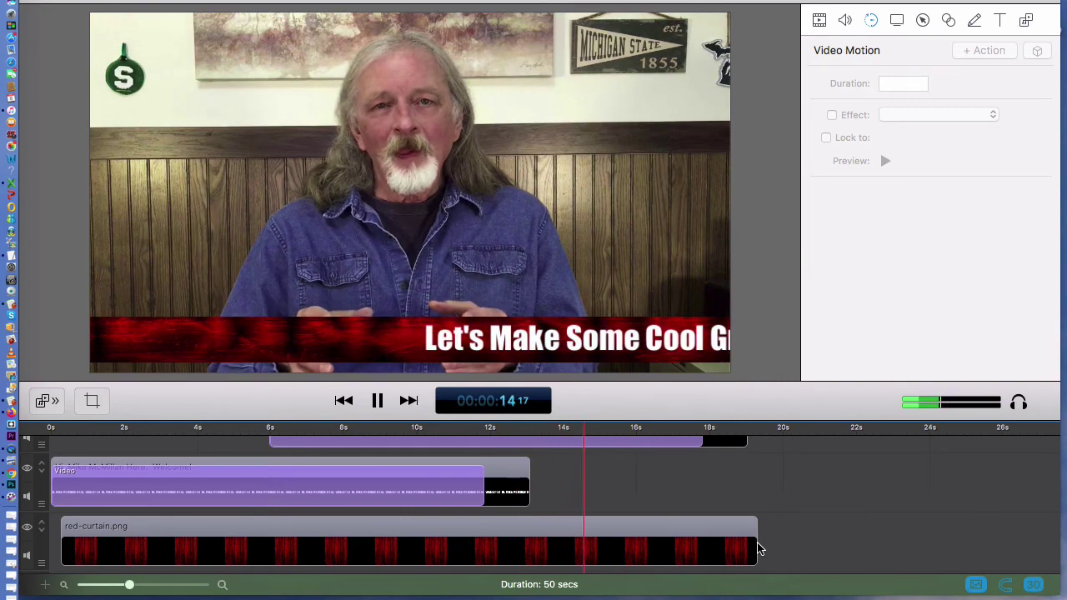
{"action": "scroll", "coordinate": [849, 533], "scroll_direction": "down", "scroll_amount": 3}
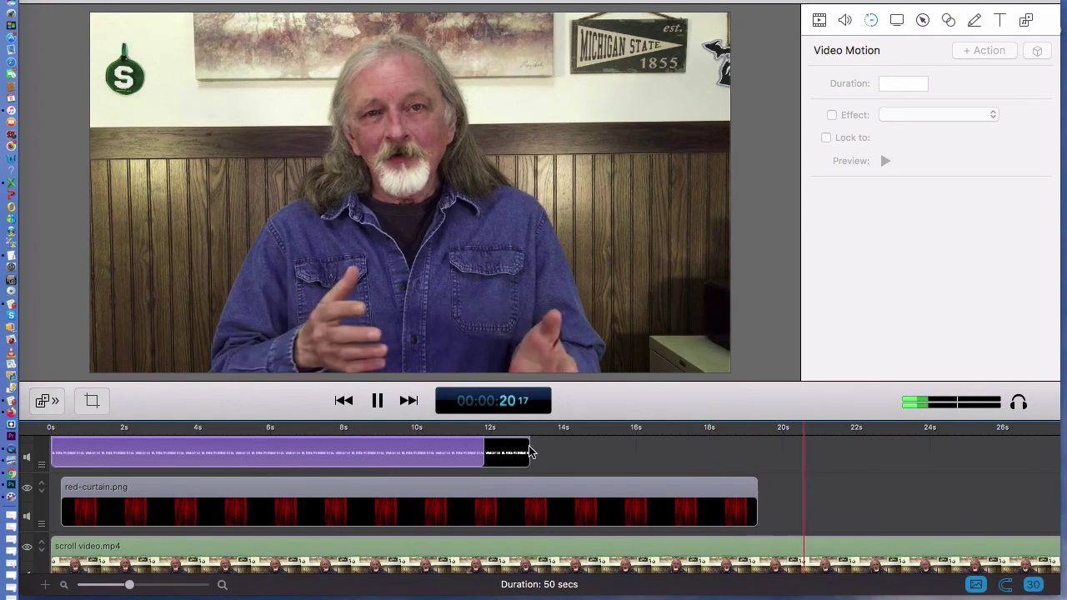
Step: Replay to about 17.8 seconds, where the last message has left, and trim the red-curtain clip's end to a 17.5-second duration
{"action": "left_click", "coordinate": [488, 429]}
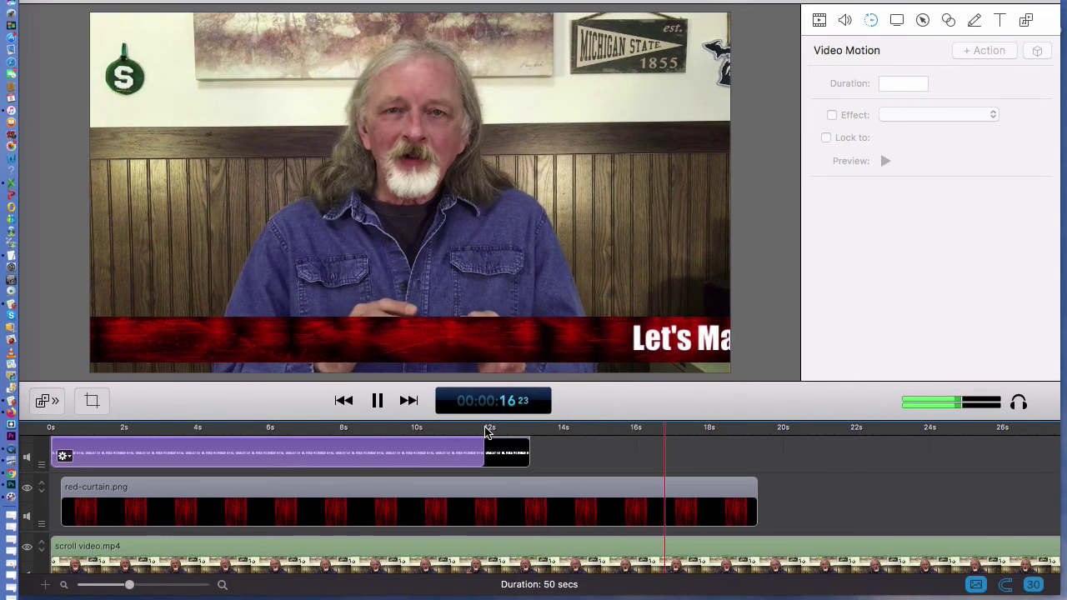
{"action": "key", "text": "space"}
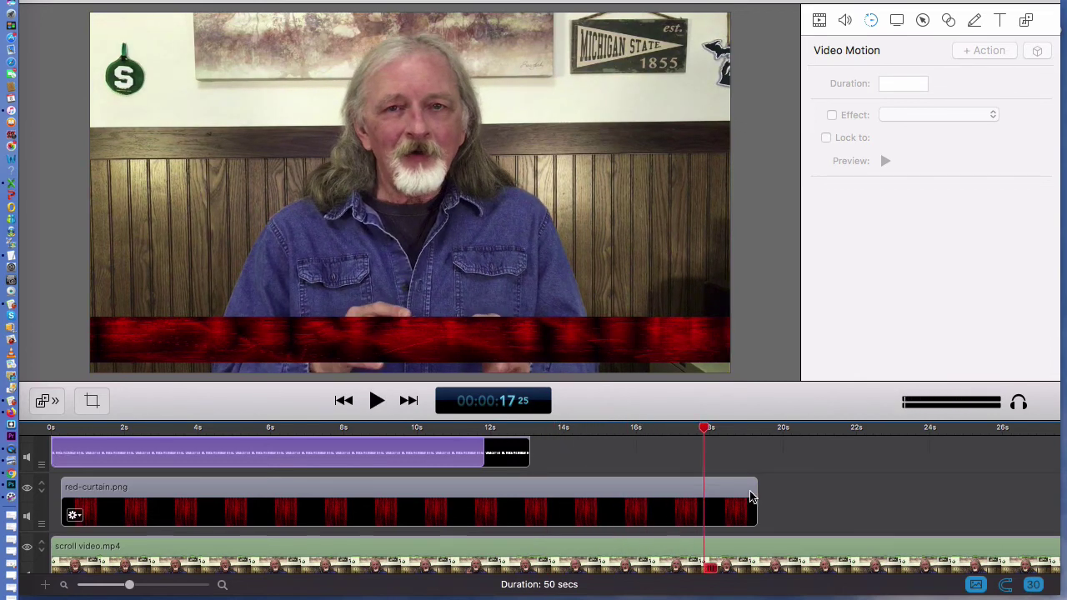
{"action": "left_click_drag", "start_coordinate": [754, 499], "coordinate": [707, 500]}
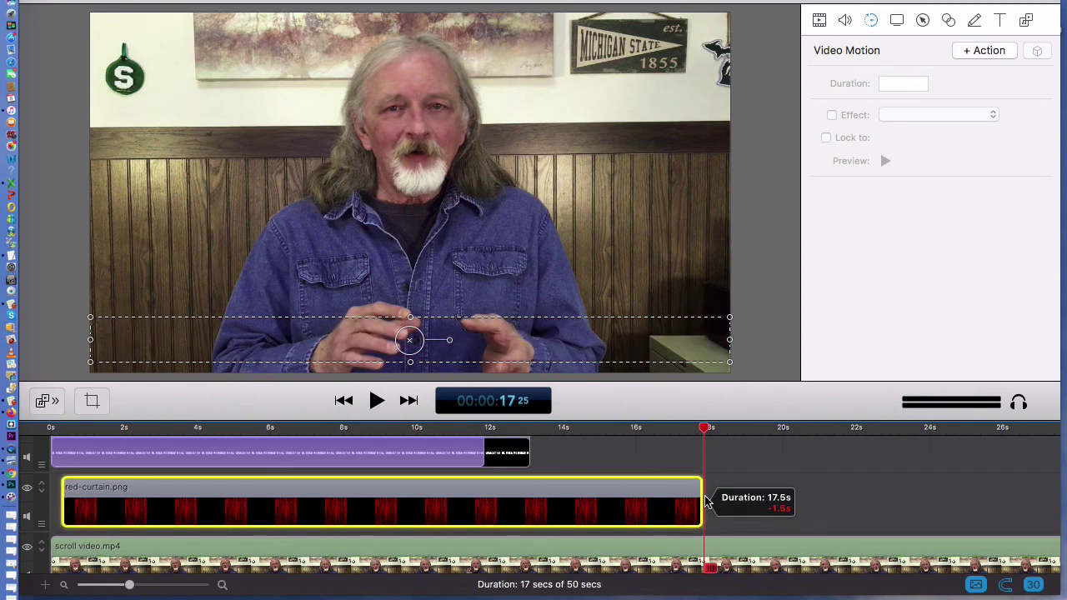
Step: Play from 16 seconds to about 29 seconds to review how the trimmed curtain bar ends
{"action": "left_click", "coordinate": [636, 428]}
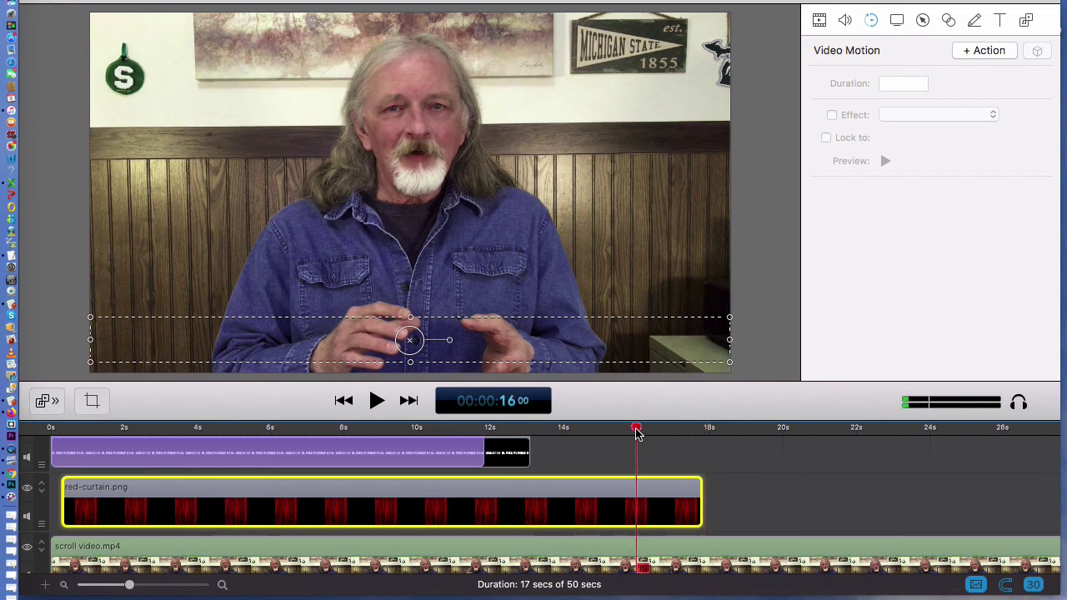
{"action": "key", "text": "space"}
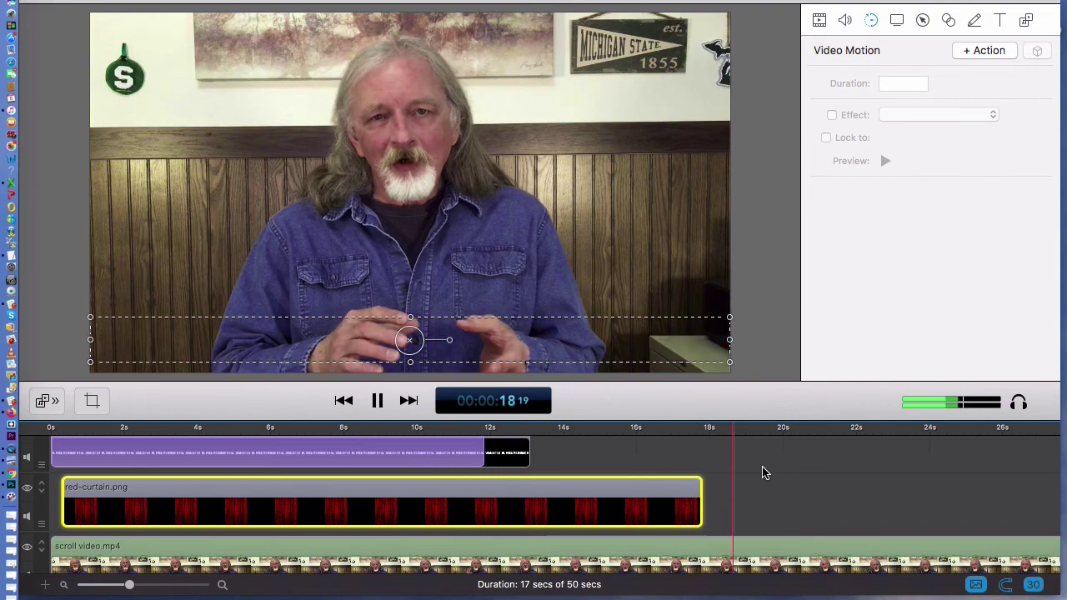
{"action": "key", "text": "space"}
{"action": "key", "text": "space"}
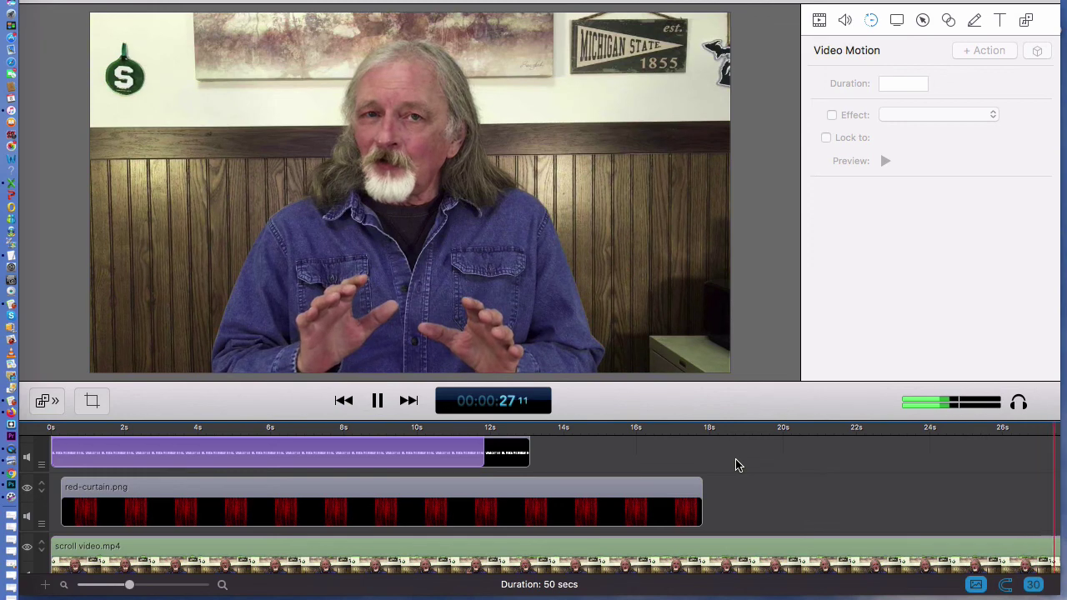
{"action": "key", "text": "space"}
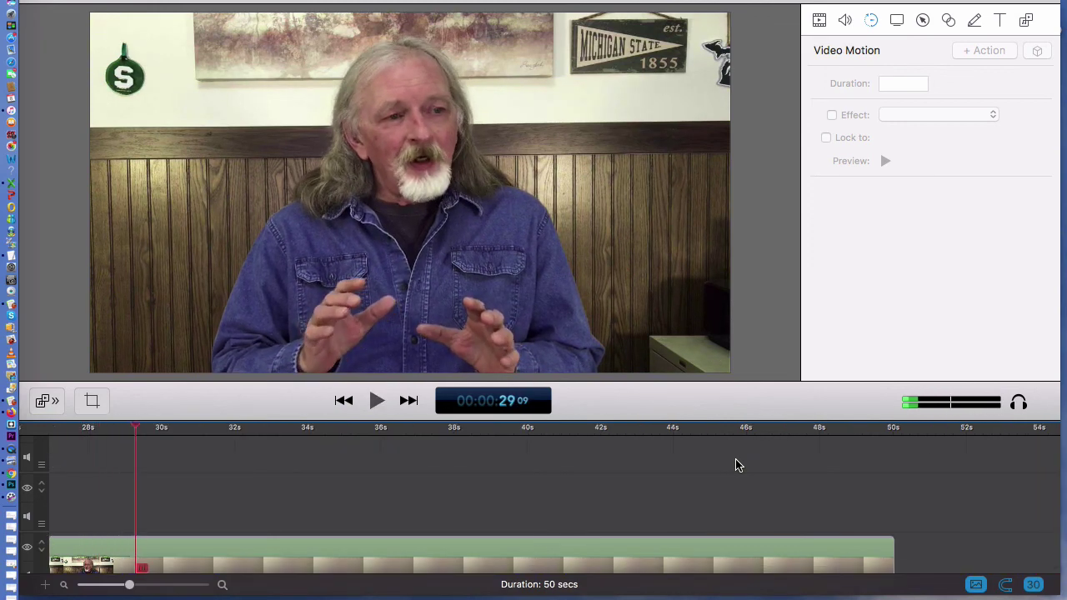
Step: Add an ending transition to the red-curtain clip, move the playhead back to about 14.8 seconds, and deselect the clip
{"action": "scroll", "coordinate": [736, 464], "scroll_direction": "left", "scroll_amount": 15}
{"action": "scroll", "coordinate": [736, 465], "scroll_direction": "down", "scroll_amount": 2}
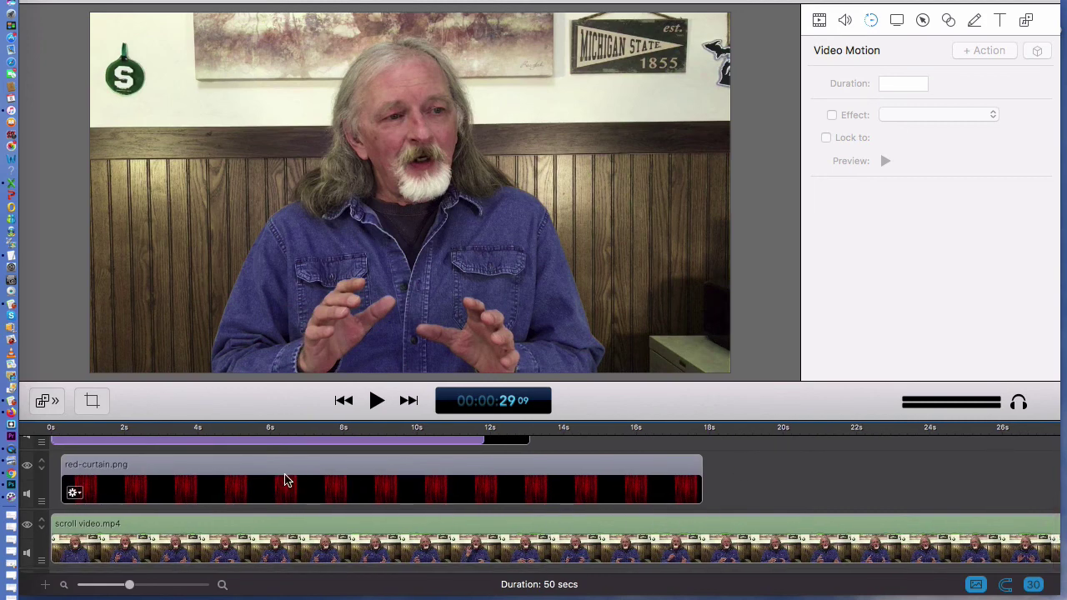
{"action": "left_click", "coordinate": [73, 493]}
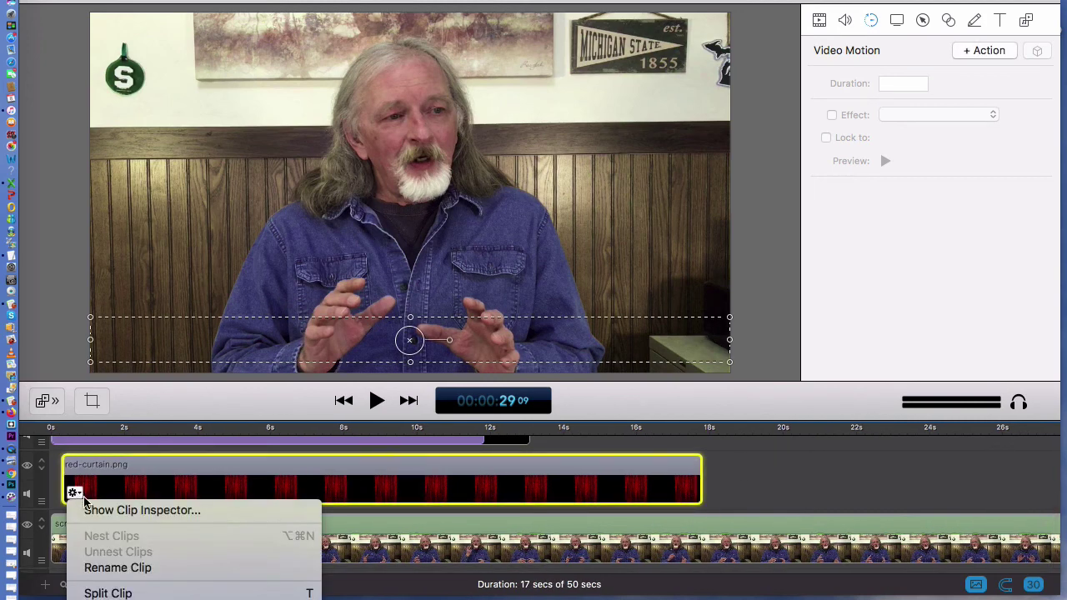
{"action": "scroll", "coordinate": [192, 584], "scroll_direction": "down", "scroll_amount": 10}
{"action": "scroll", "coordinate": [158, 575], "scroll_direction": "down", "scroll_amount": 3}
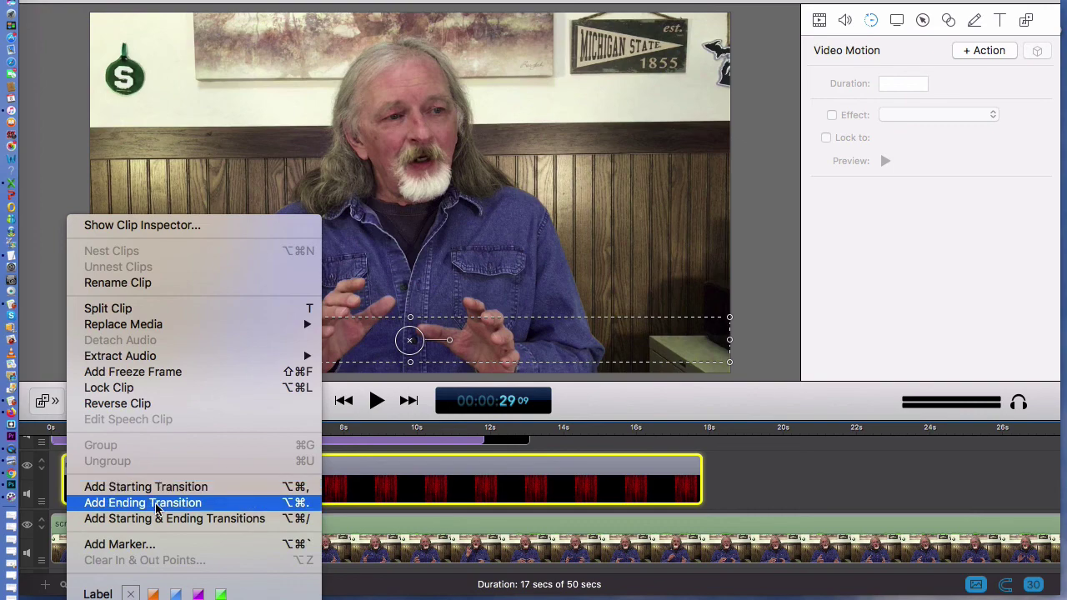
{"action": "left_click", "coordinate": [156, 506]}
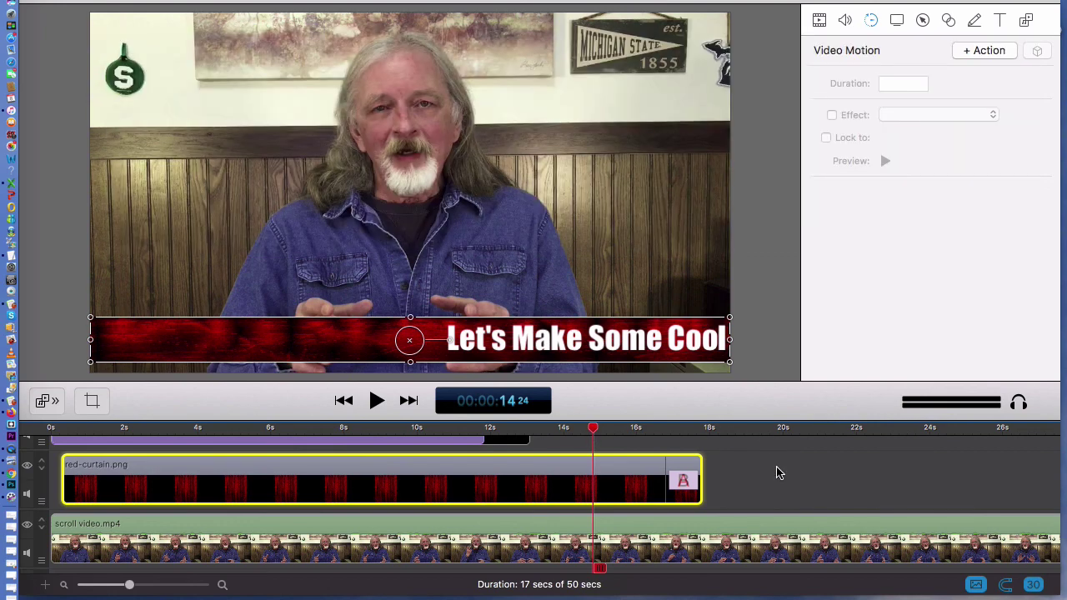
{"action": "left_click", "coordinate": [776, 473]}
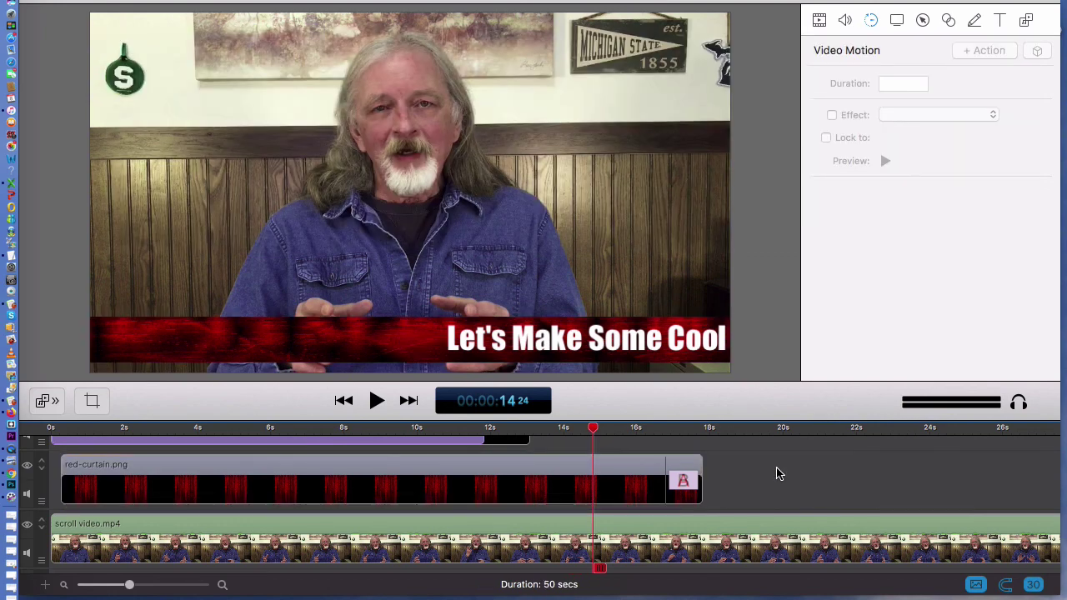
Step: Play from about 14.8 seconds, then again from about 15.3 seconds, to review the curtain bar's ending transition
{"action": "key", "text": "space"}
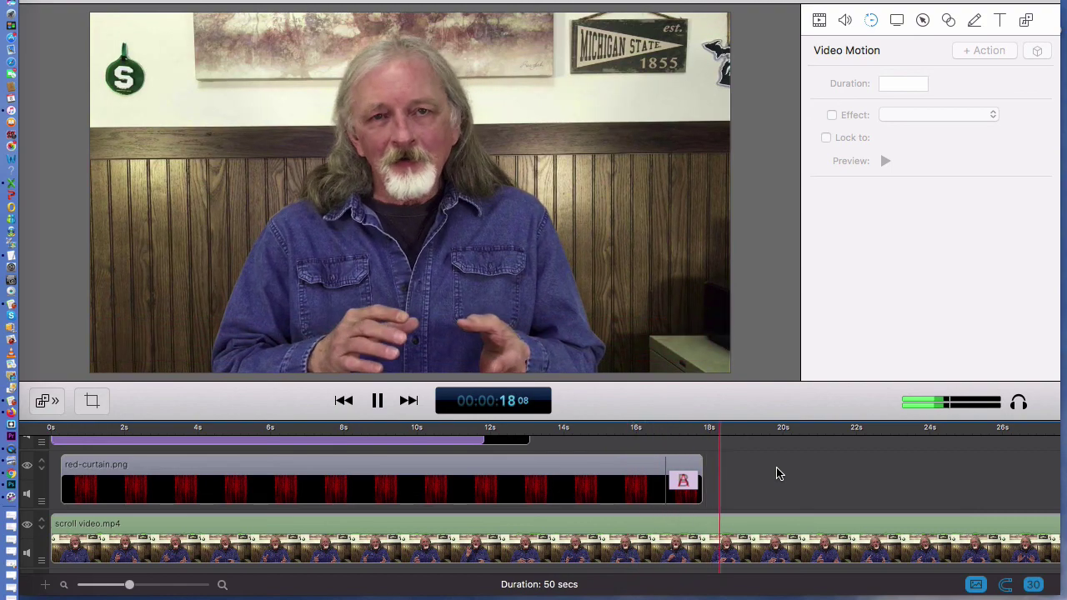
{"action": "key", "text": "space"}
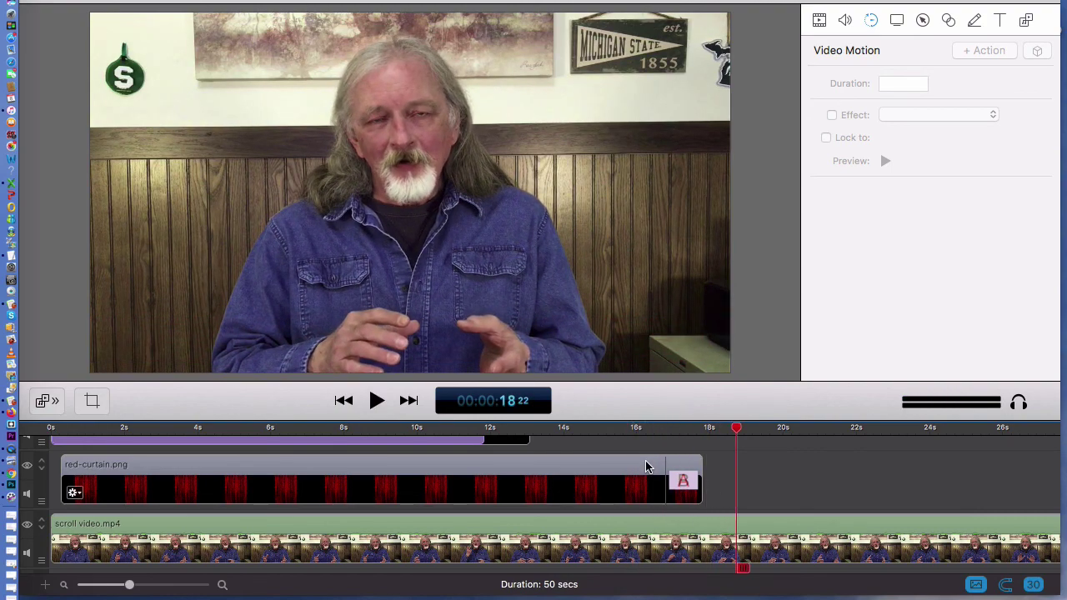
{"action": "left_click", "coordinate": [609, 431]}
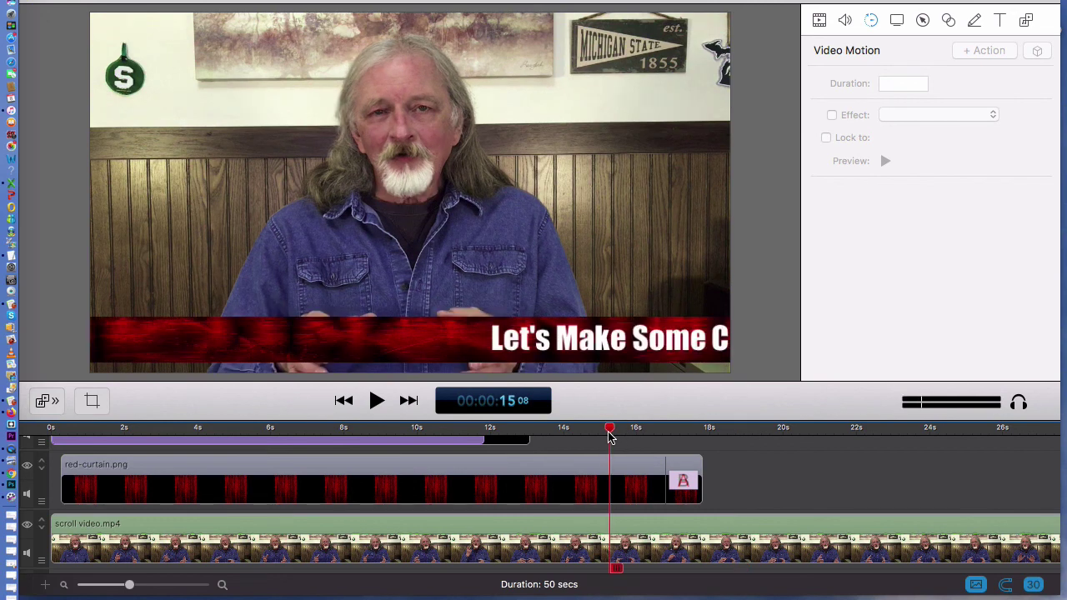
{"action": "key", "text": "space"}
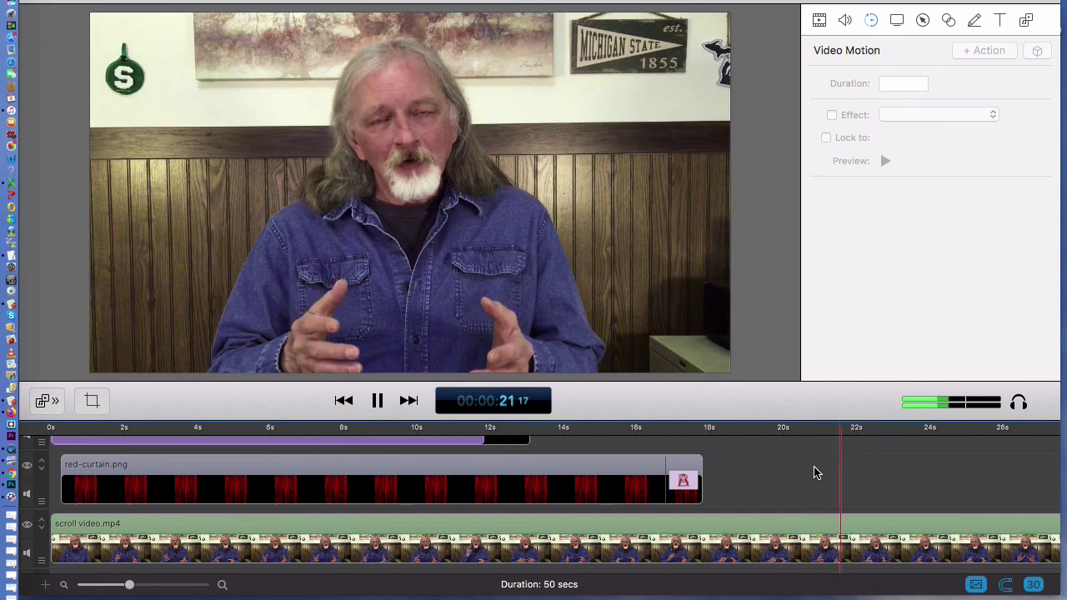
{"action": "key", "text": "space"}
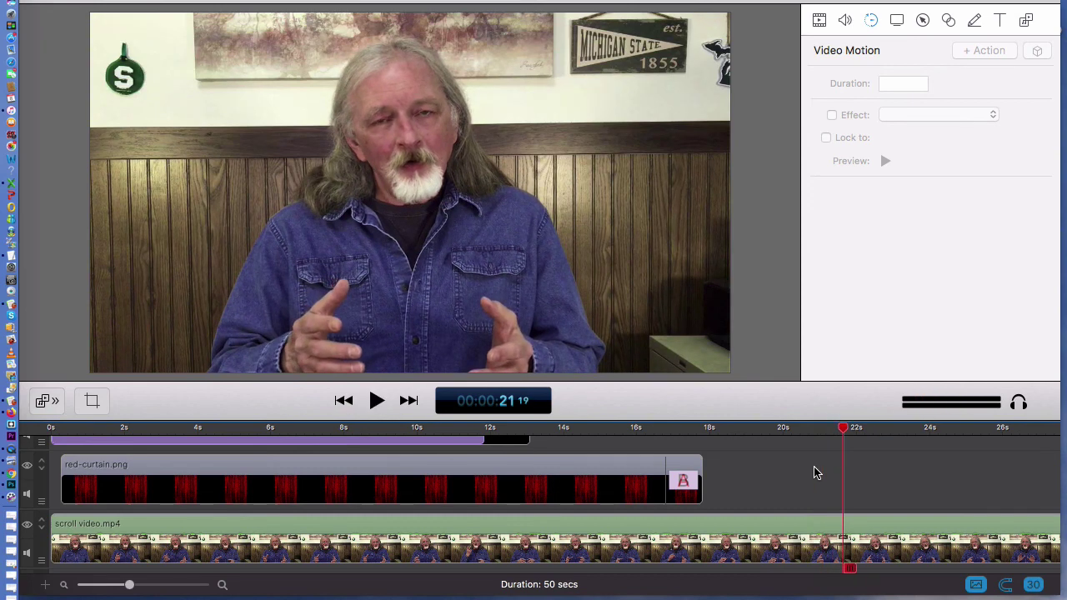
{"action": "key", "text": "space"}
{"action": "key", "text": "space"}
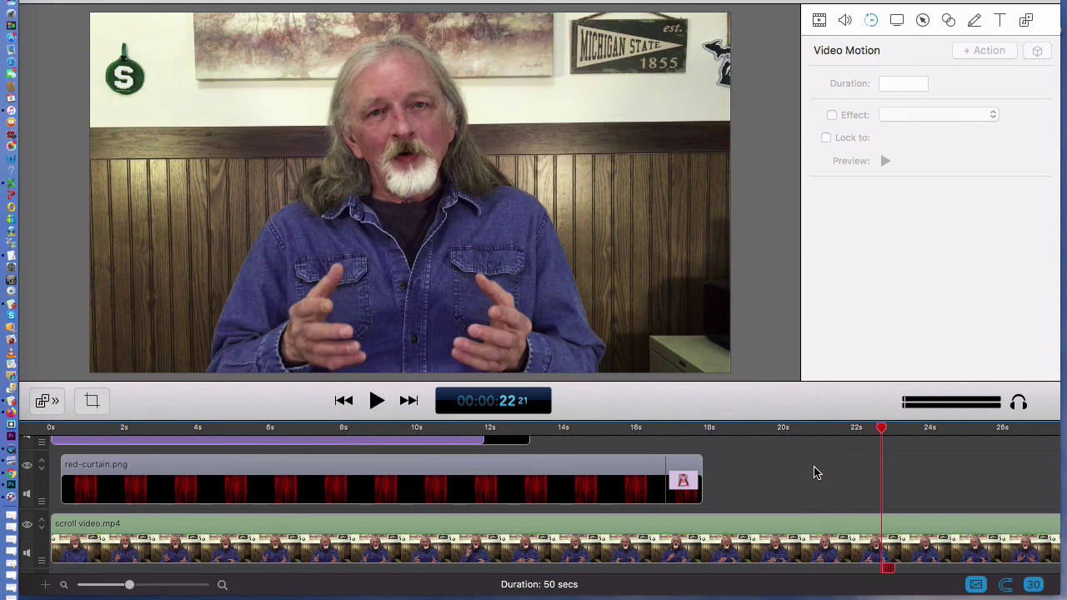